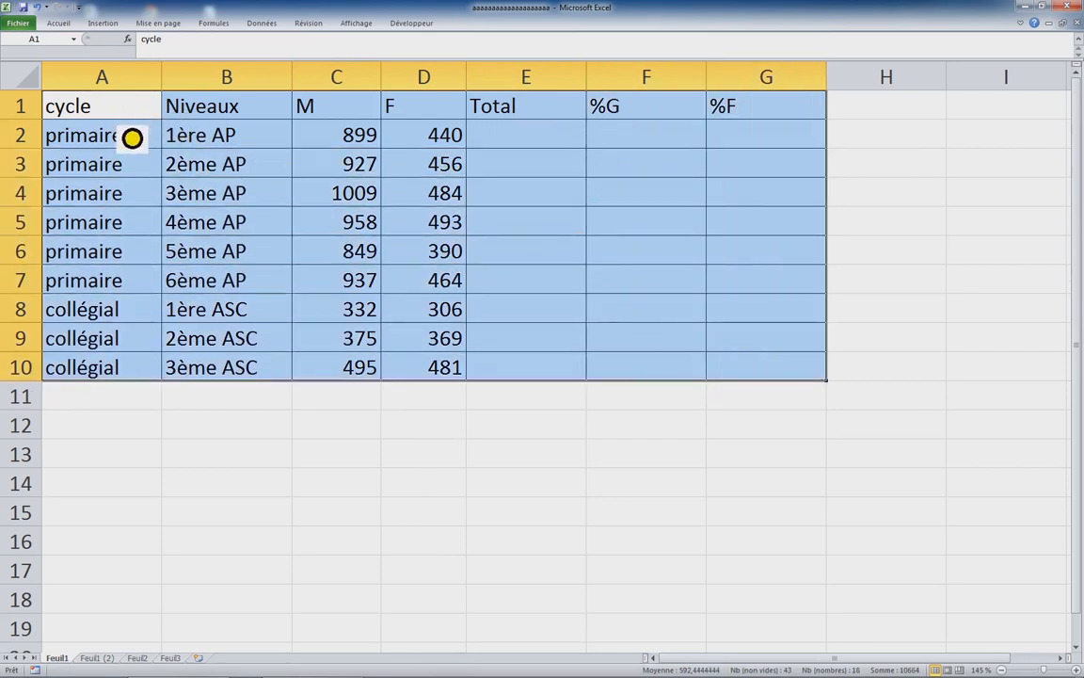
- Look over the cycle, Niveaux, M and F columns for the primaire and collégial rows
{"action": "left_click_drag", "start_coordinate": [107, 148], "coordinate": [100, 317]}
{"action": "left_click", "coordinate": [107, 288]}
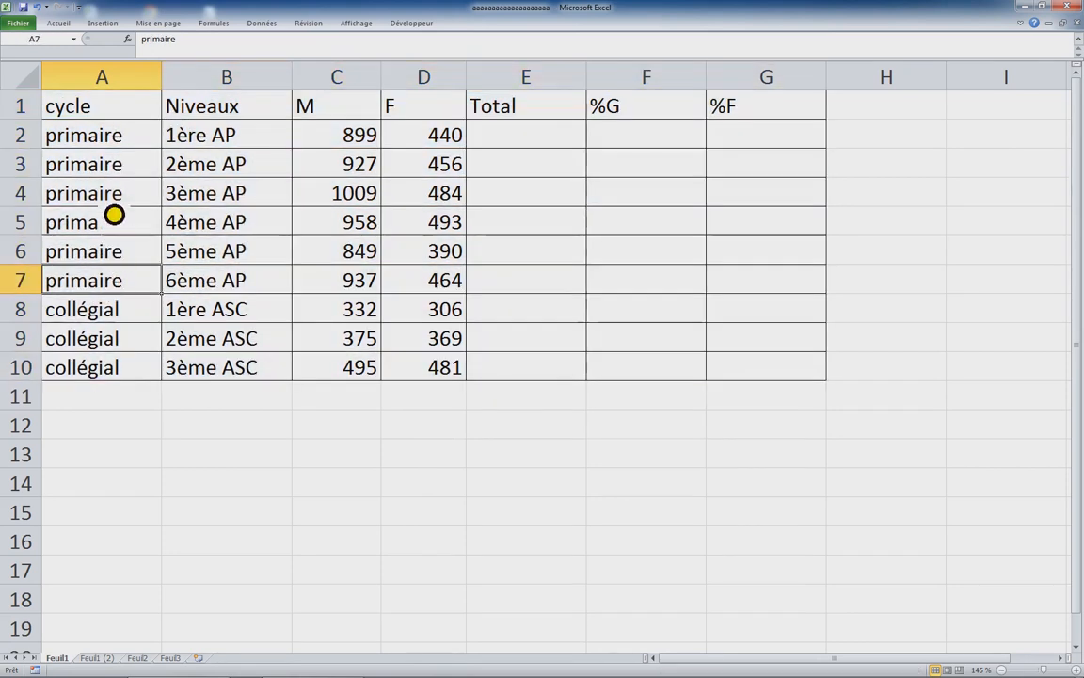
{"action": "left_click_drag", "start_coordinate": [102, 109], "coordinate": [106, 260]}
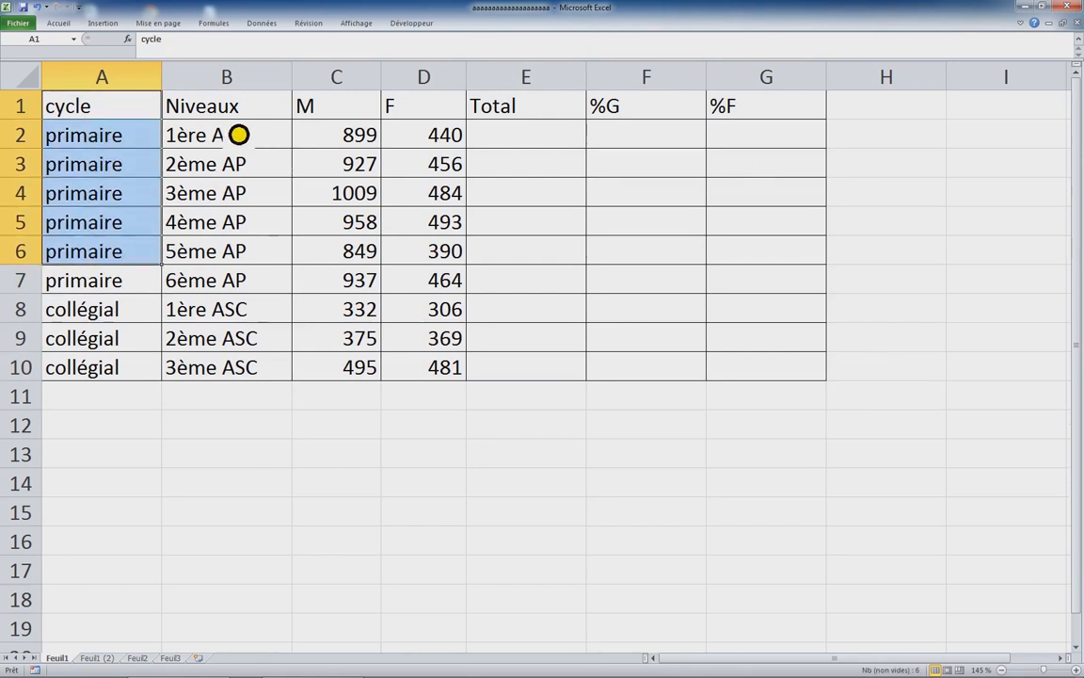
{"action": "left_click", "coordinate": [234, 114]}
{"action": "left_click_drag", "start_coordinate": [237, 135], "coordinate": [231, 256]}
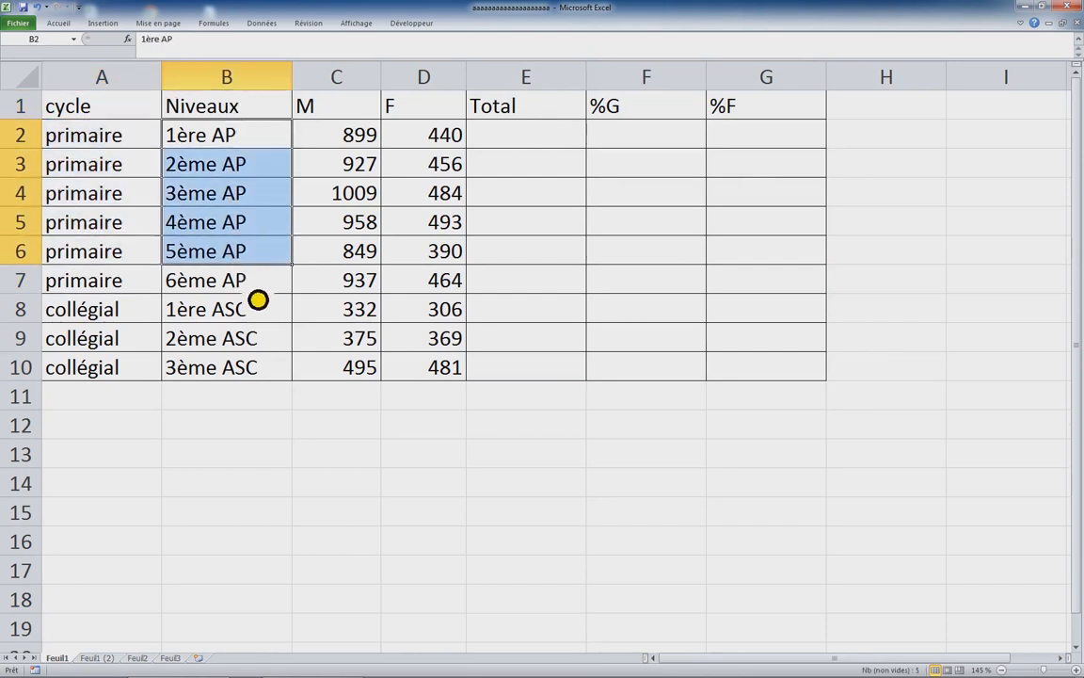
{"action": "left_click_drag", "start_coordinate": [94, 141], "coordinate": [98, 259]}
{"action": "left_click_drag", "start_coordinate": [198, 137], "coordinate": [220, 298]}
{"action": "left_click_drag", "start_coordinate": [75, 320], "coordinate": [237, 370]}
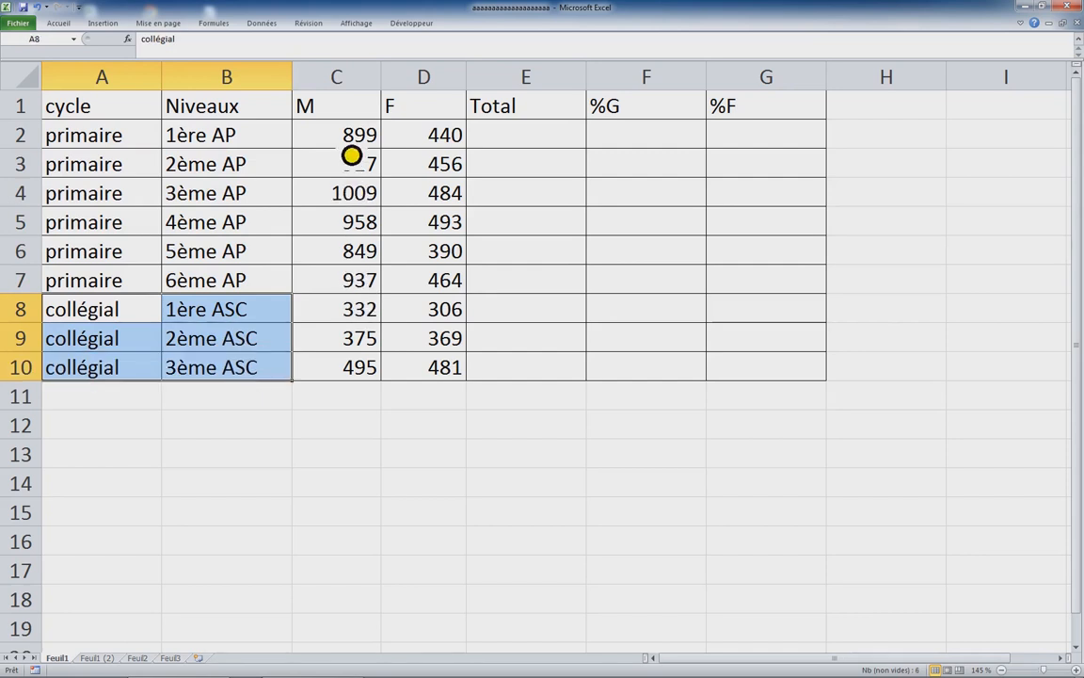
{"action": "left_click", "coordinate": [339, 125]}
{"action": "left_click", "coordinate": [339, 117]}
{"action": "left_click", "coordinate": [426, 120]}
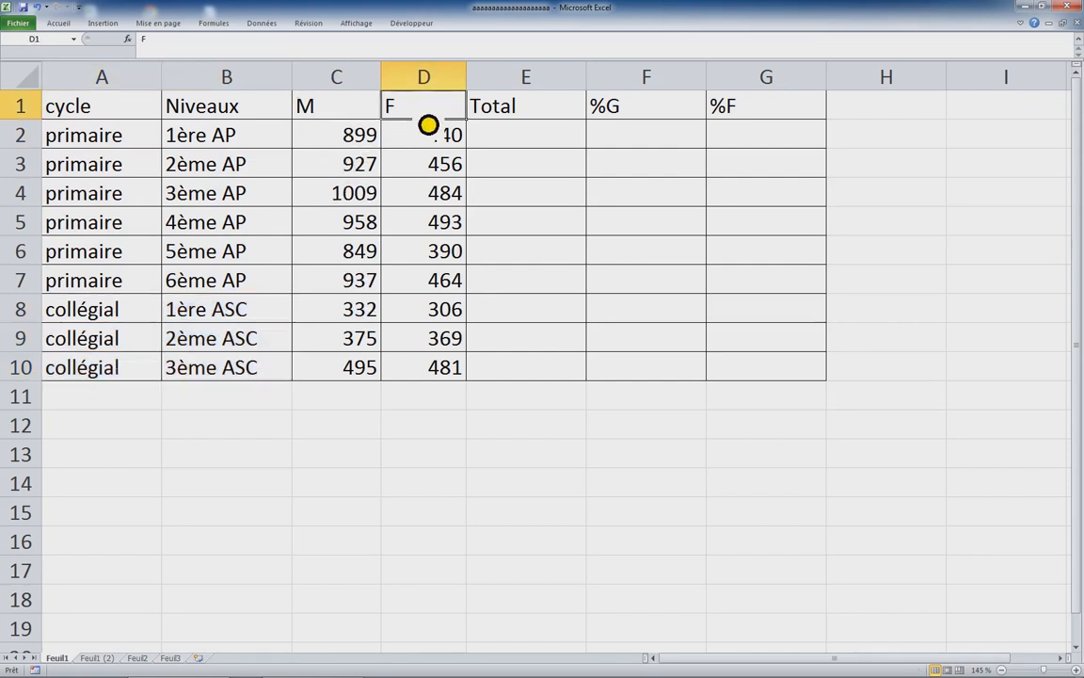
- Fill the Total column E2:E10 with the formula =C2+D2 in one entry
{"action": "left_click", "coordinate": [490, 138]}
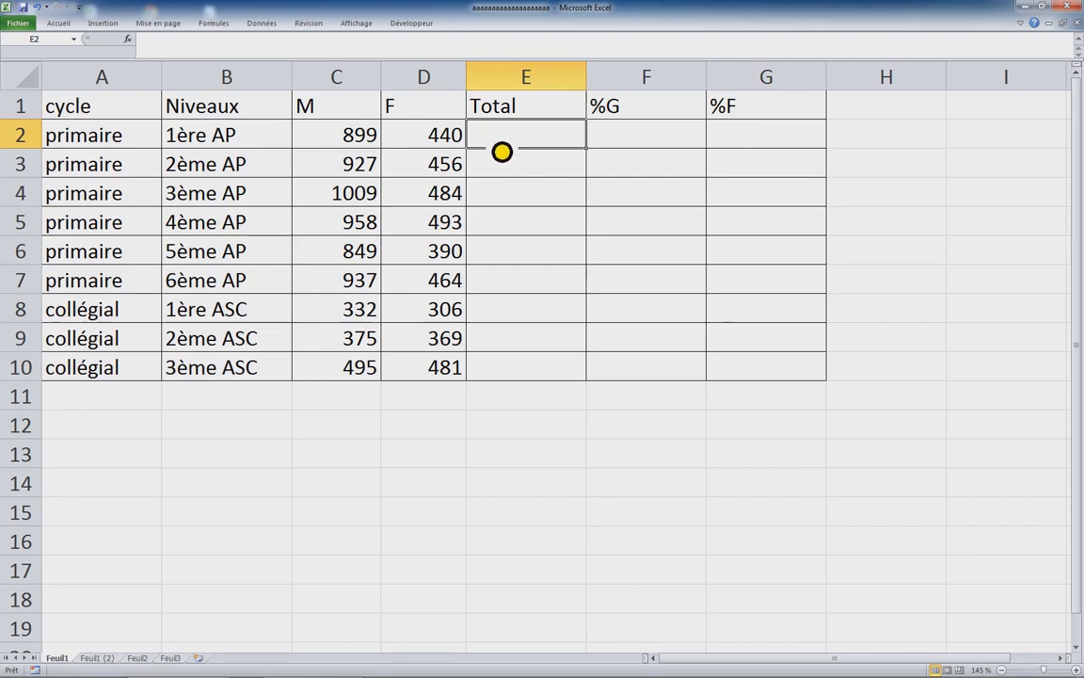
{"action": "left_click_drag", "start_coordinate": [495, 142], "coordinate": [497, 282]}
{"action": "left_click", "coordinate": [705, 207]}
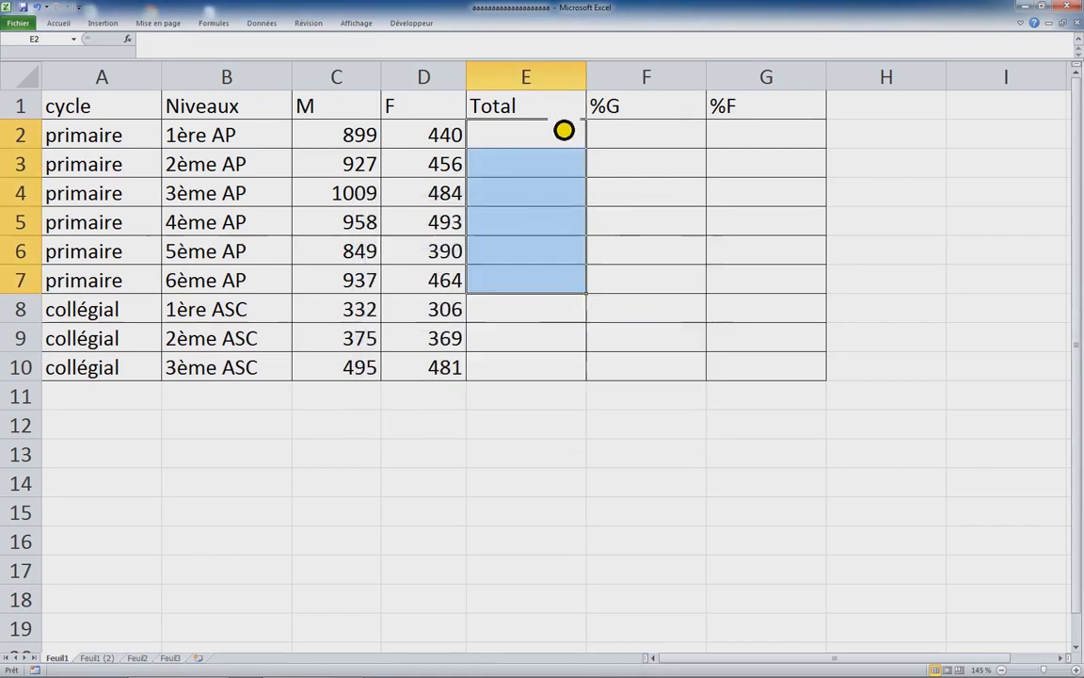
{"action": "left_click_drag", "start_coordinate": [533, 141], "coordinate": [535, 390]}
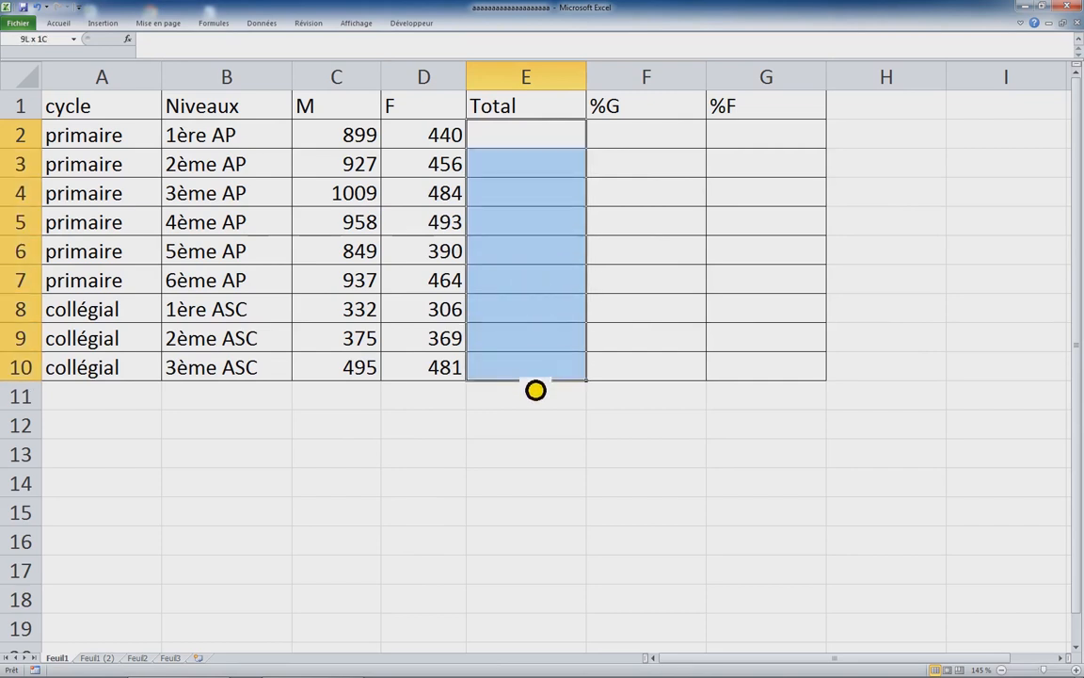
{"action": "type", "text": "="}
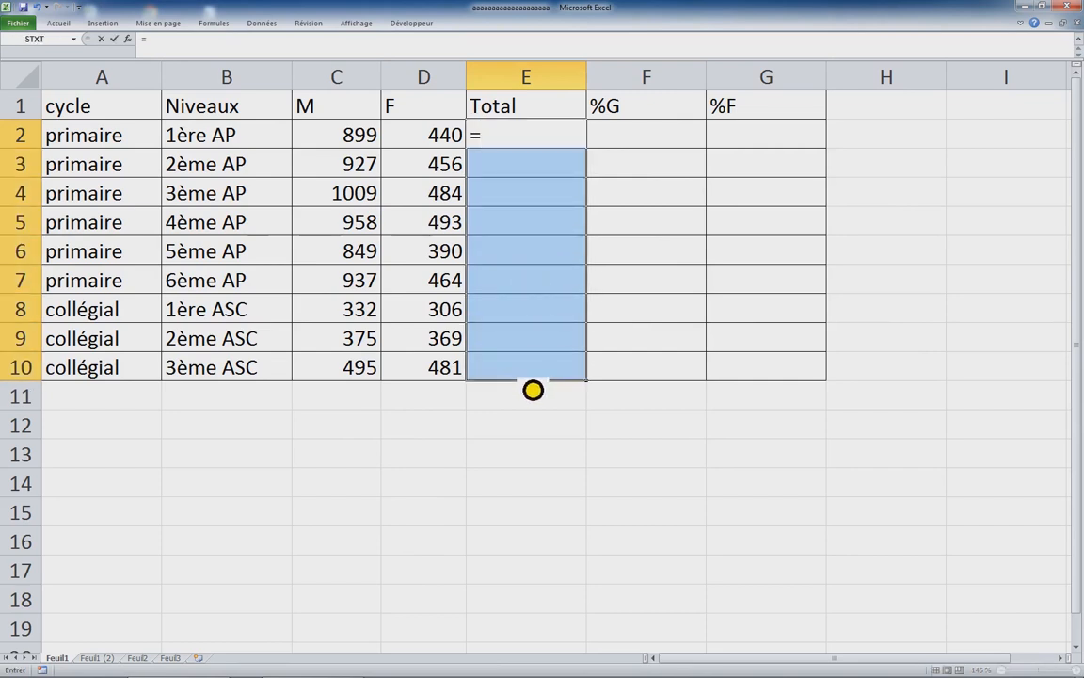
{"action": "left_click", "coordinate": [345, 153]}
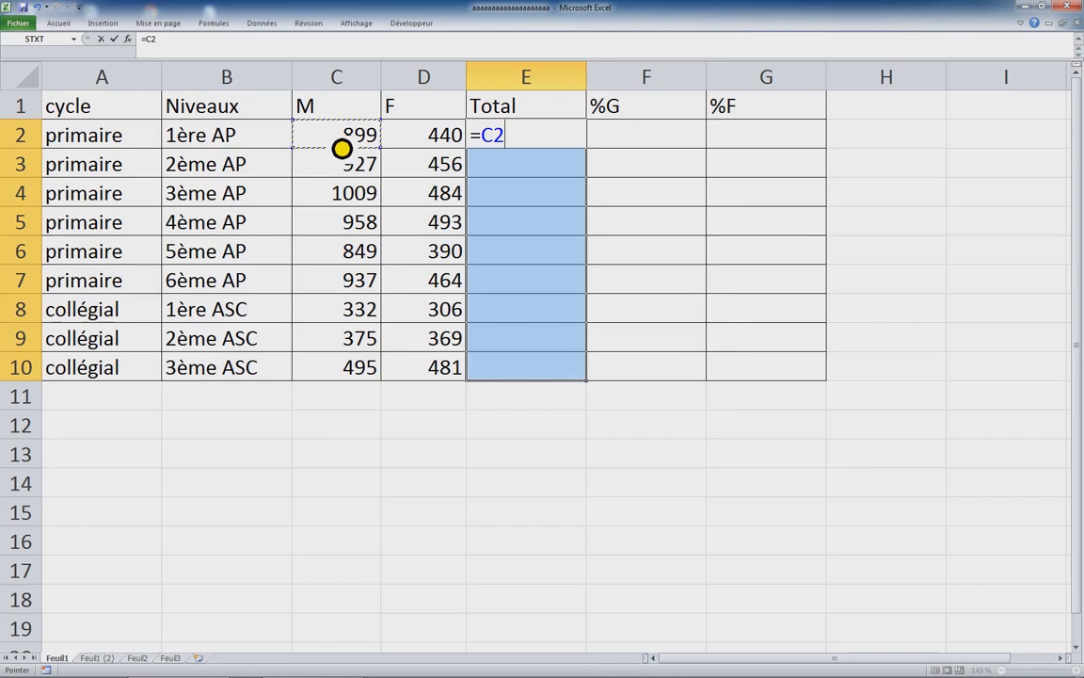
{"action": "type", "text": "+"}
{"action": "left_click", "coordinate": [436, 146]}
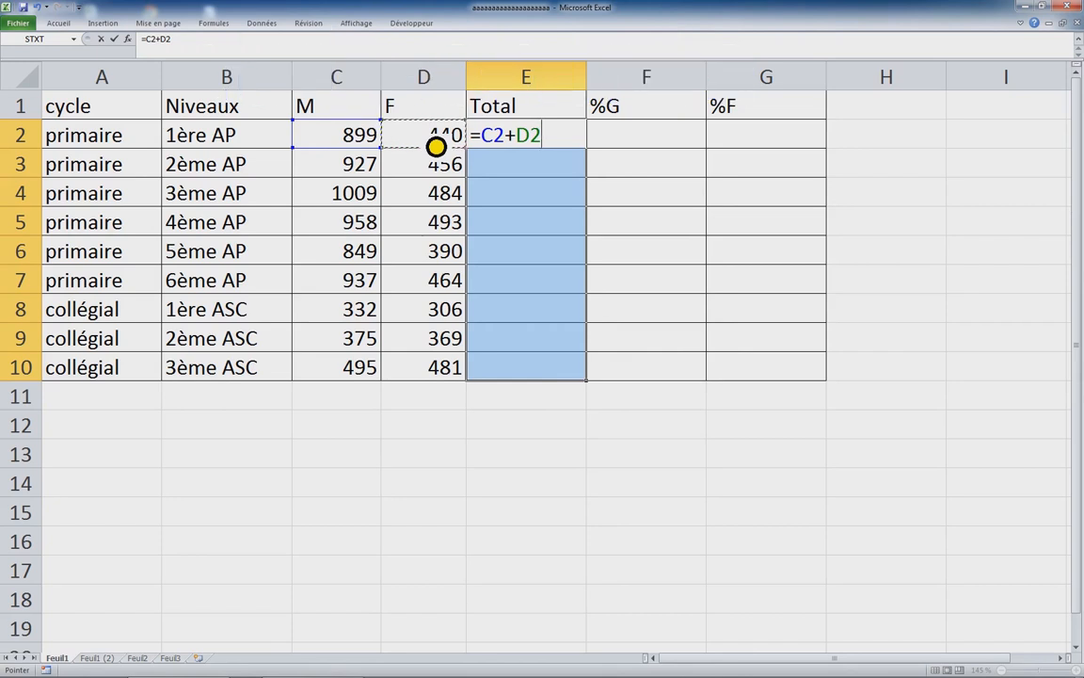
{"action": "key", "text": "ctrl+Return"}
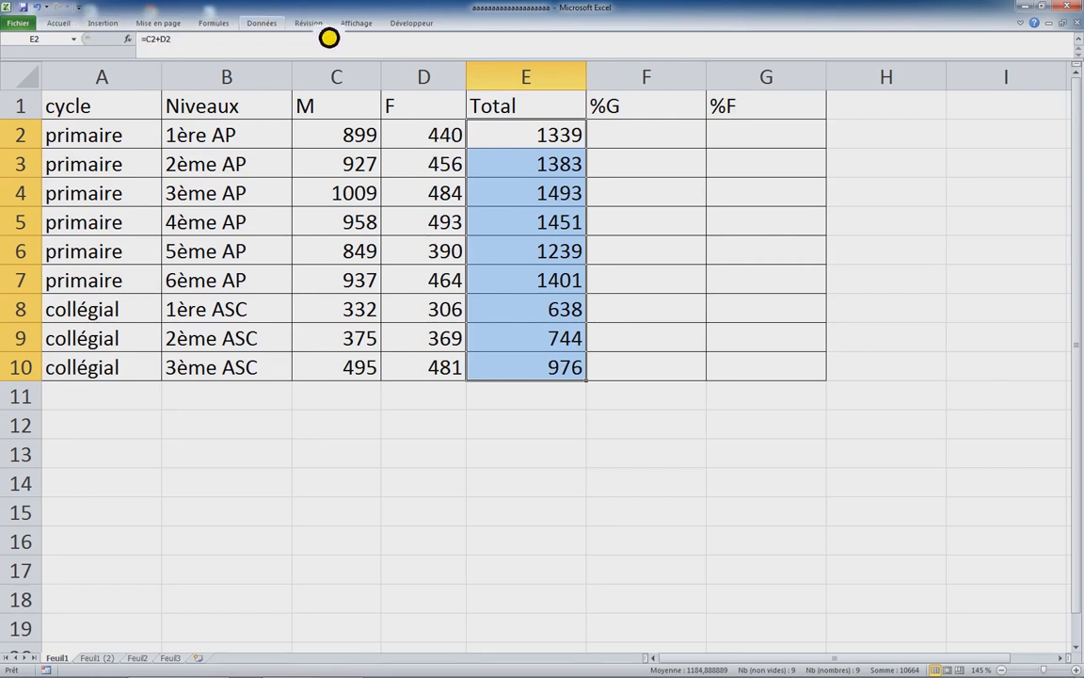
- Expand the minimized ribbon so its commands stay shown above the worksheet
{"action": "key", "text": "ctrl+F1"}
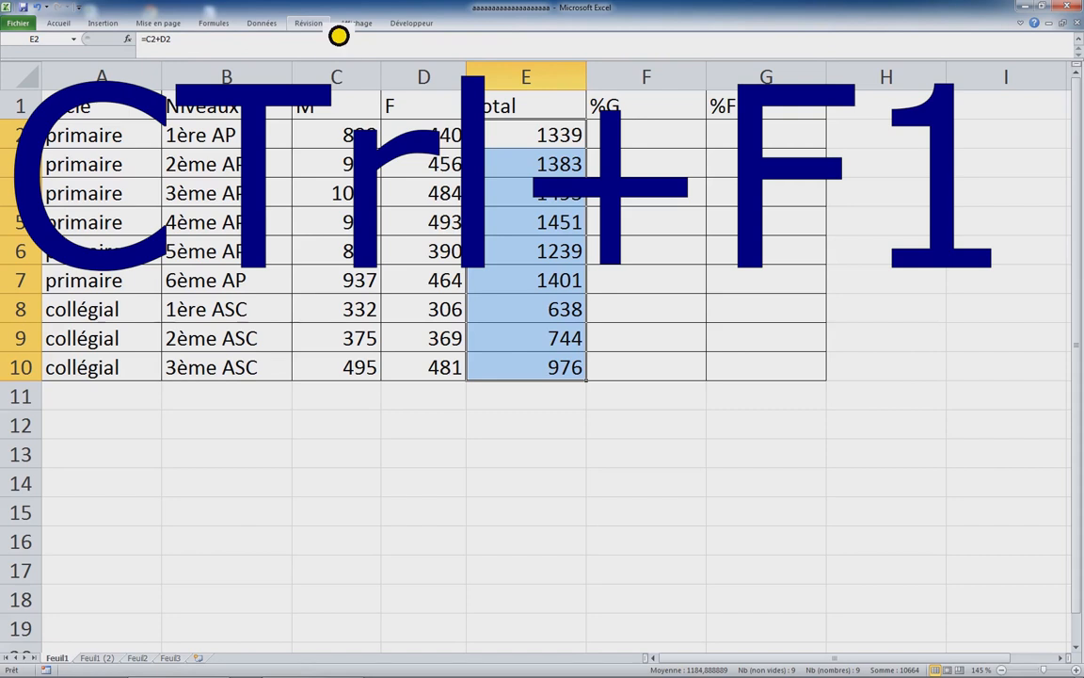
{"action": "key", "text": "ctrl+F1"}
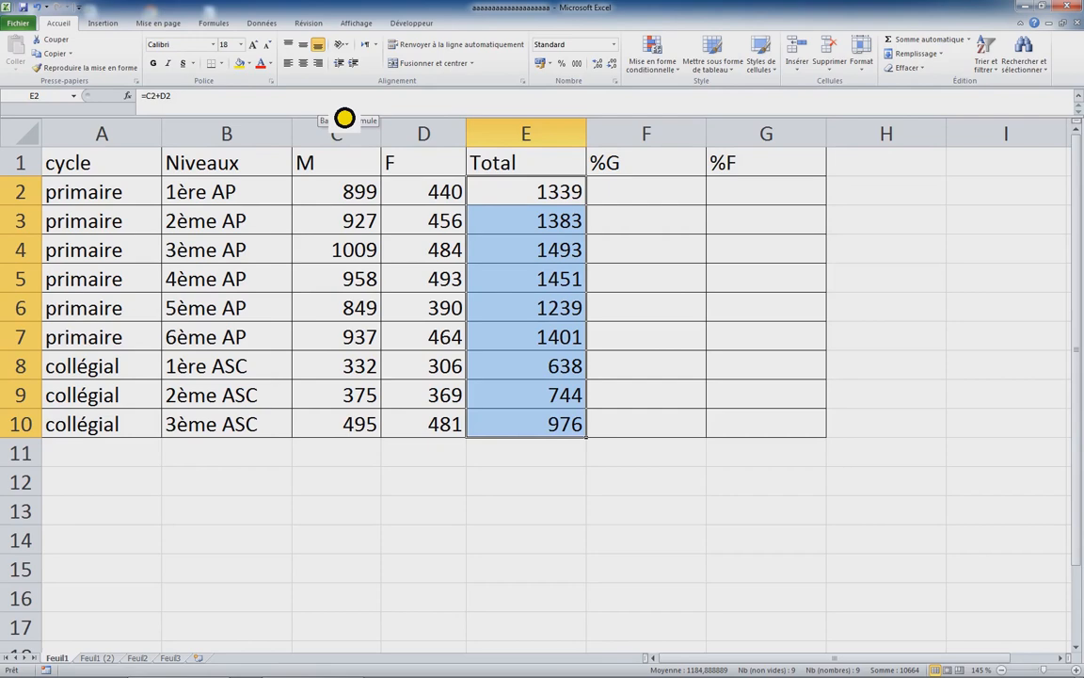
{"action": "key", "text": "ctrl+F1"}
{"action": "key", "text": "ctrl+F1"}
- Change the header in cell F1 to %M
{"action": "left_click", "coordinate": [654, 197]}
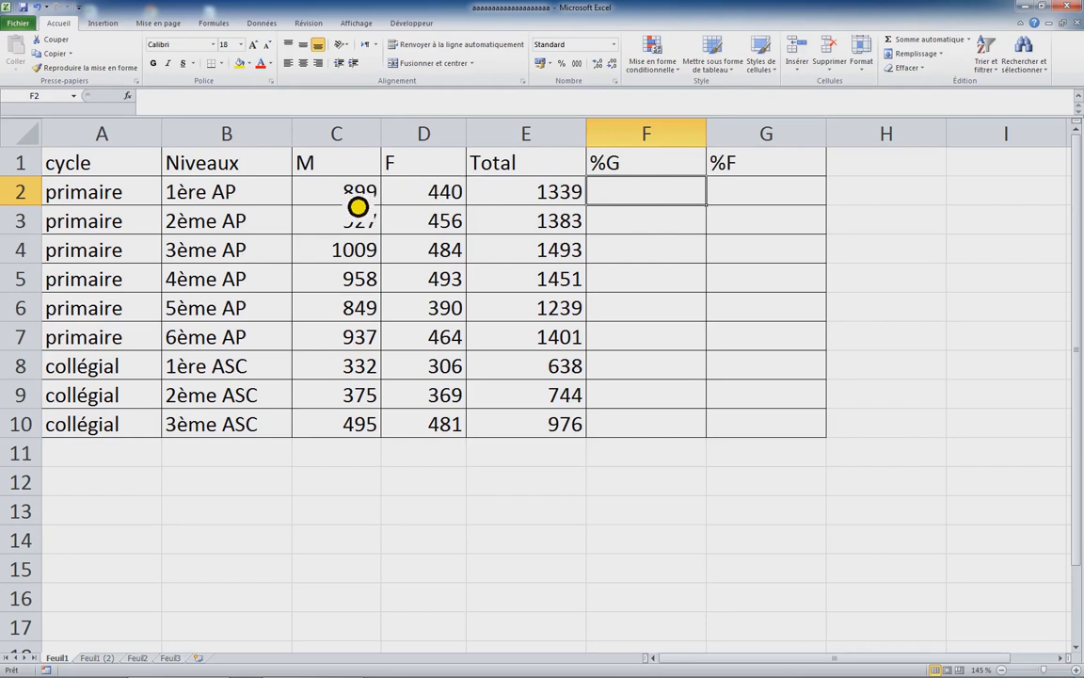
{"action": "double_click", "coordinate": [644, 173]}
{"action": "left_click_drag", "start_coordinate": [611, 173], "coordinate": [685, 176]}
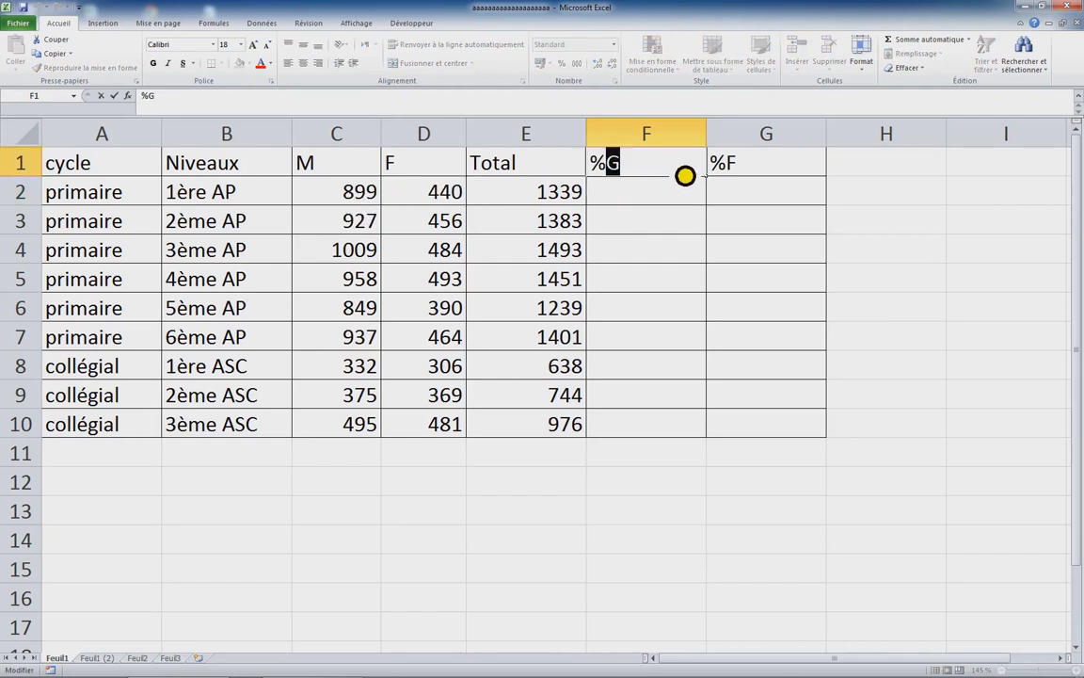
{"action": "type", "text": "M"}
{"action": "left_click", "coordinate": [650, 222]}
- Apply a yellow fill to the M values in C2:C10 and the %M cells F2:F10
{"action": "left_click_drag", "start_coordinate": [334, 198], "coordinate": [341, 431]}
{"action": "left_click", "coordinate": [240, 63]}
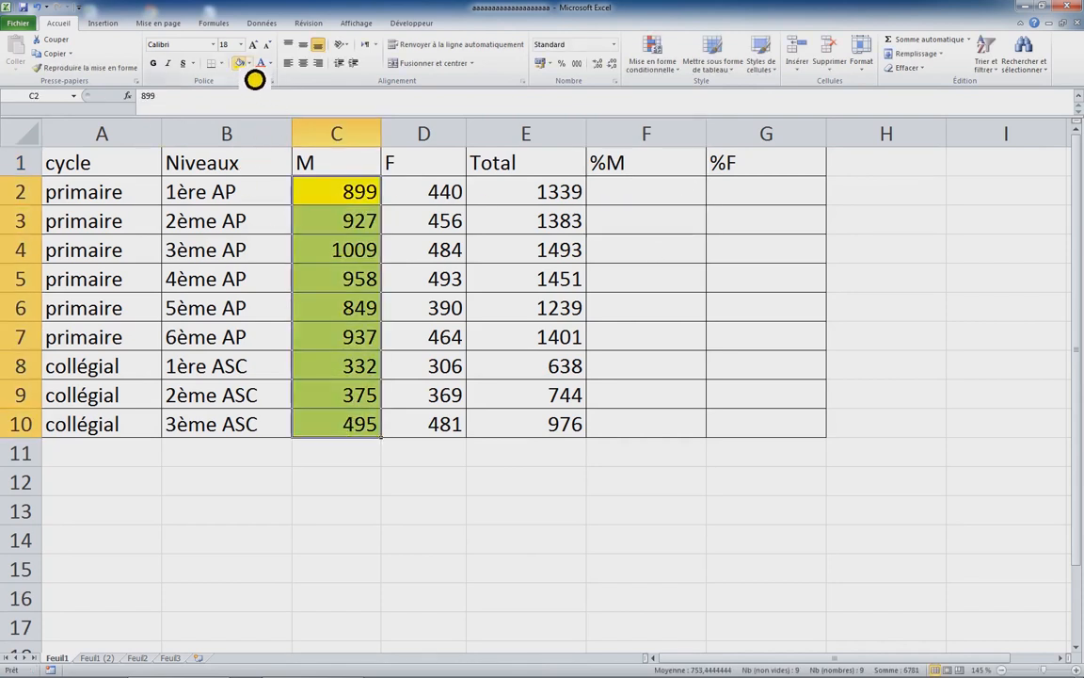
{"action": "left_click_drag", "start_coordinate": [627, 194], "coordinate": [639, 436]}
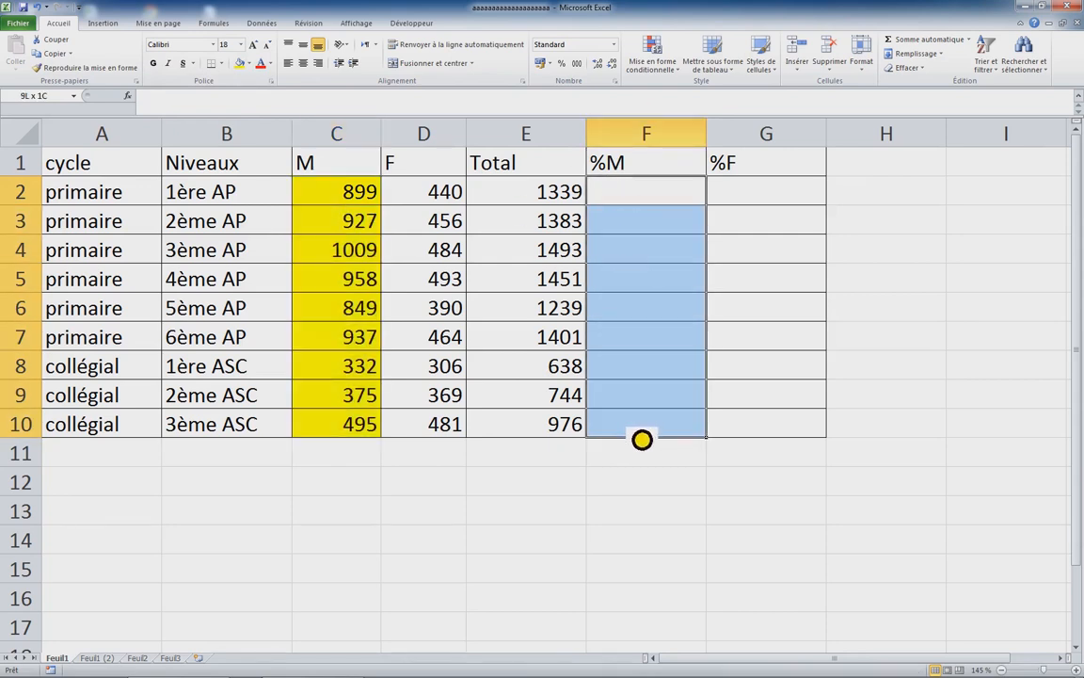
{"action": "left_click", "coordinate": [248, 64]}
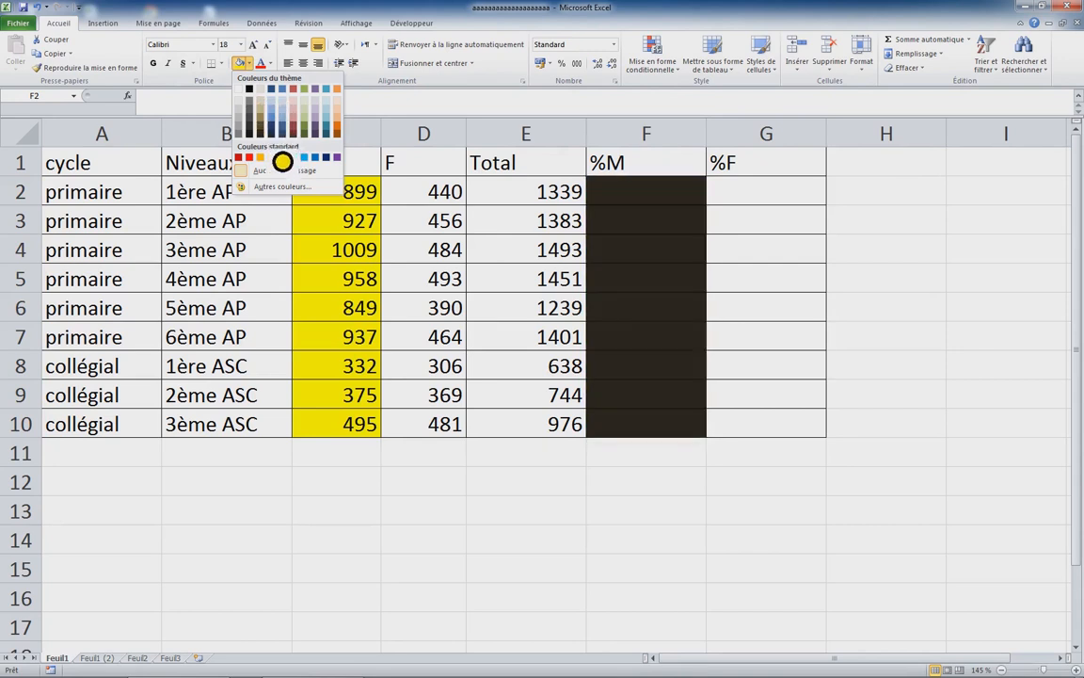
{"action": "left_click", "coordinate": [284, 164]}
- Enter =C2/E2 in F2 and fill the formula down through F10
{"action": "left_click", "coordinate": [633, 201]}
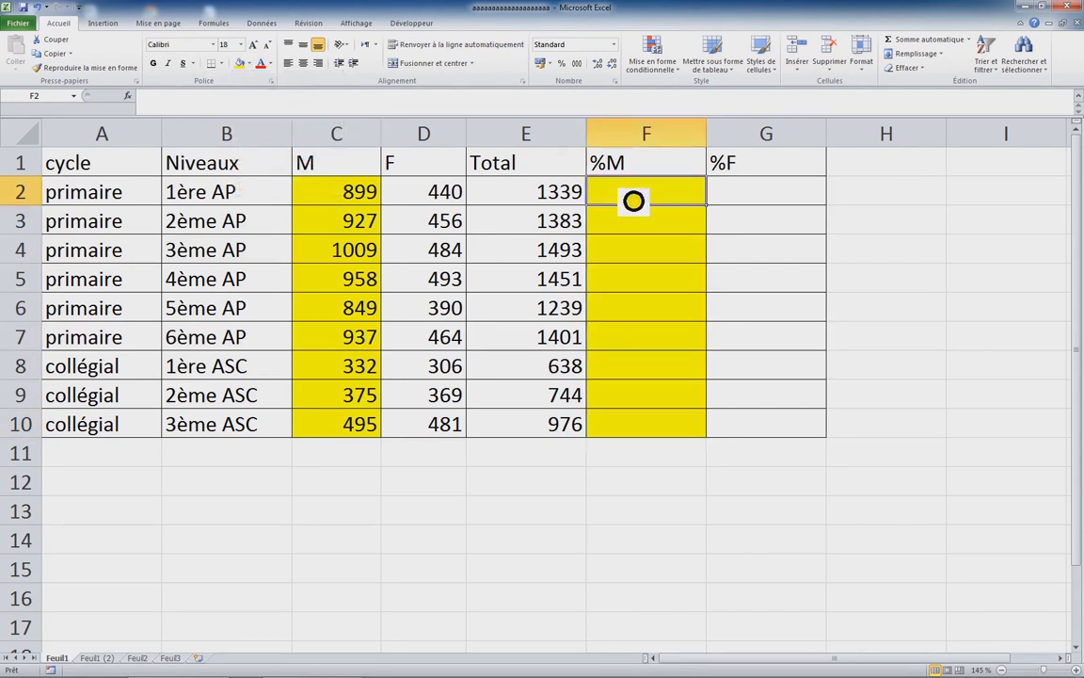
{"action": "type", "text": "="}
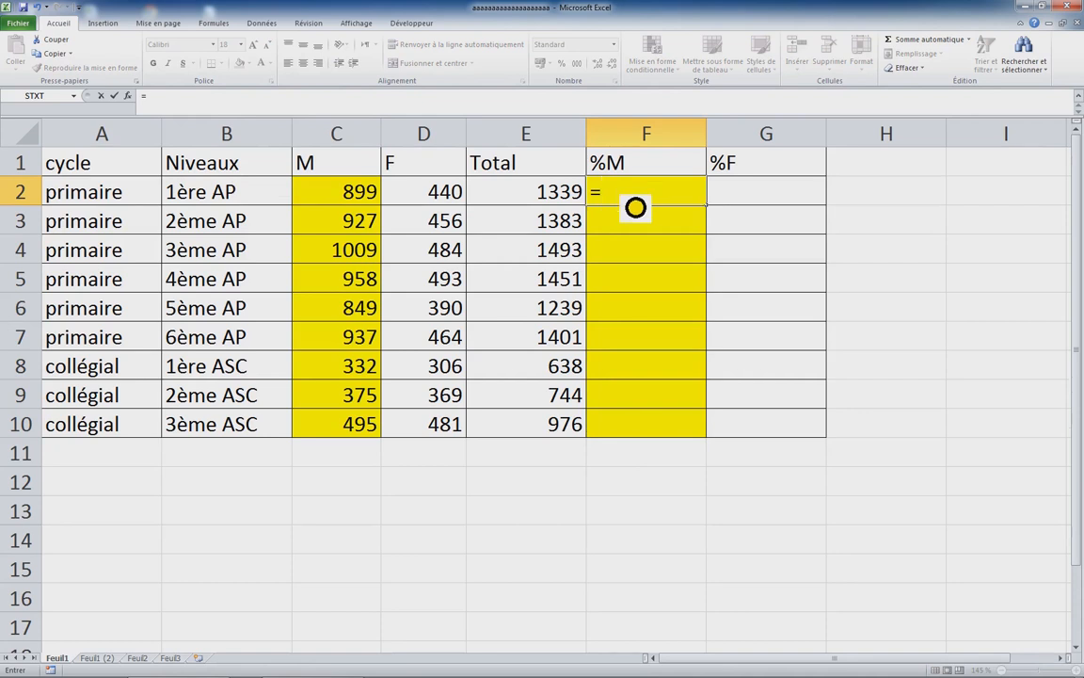
{"action": "left_click", "coordinate": [351, 200]}
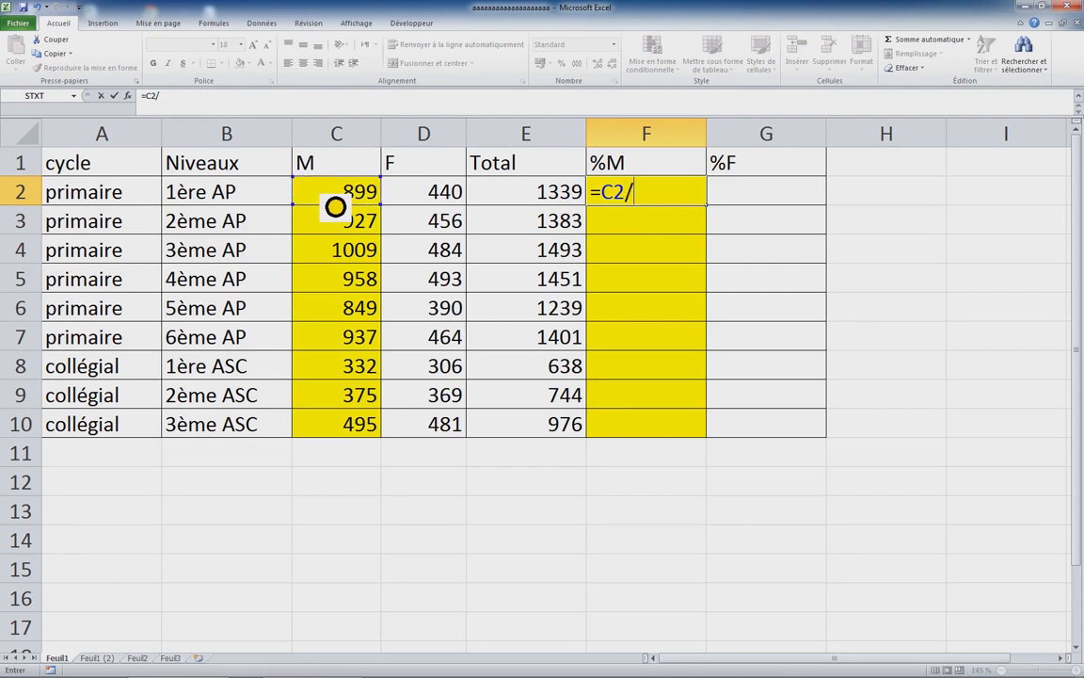
{"action": "type", "text": "/"}
{"action": "left_click", "coordinate": [543, 199]}
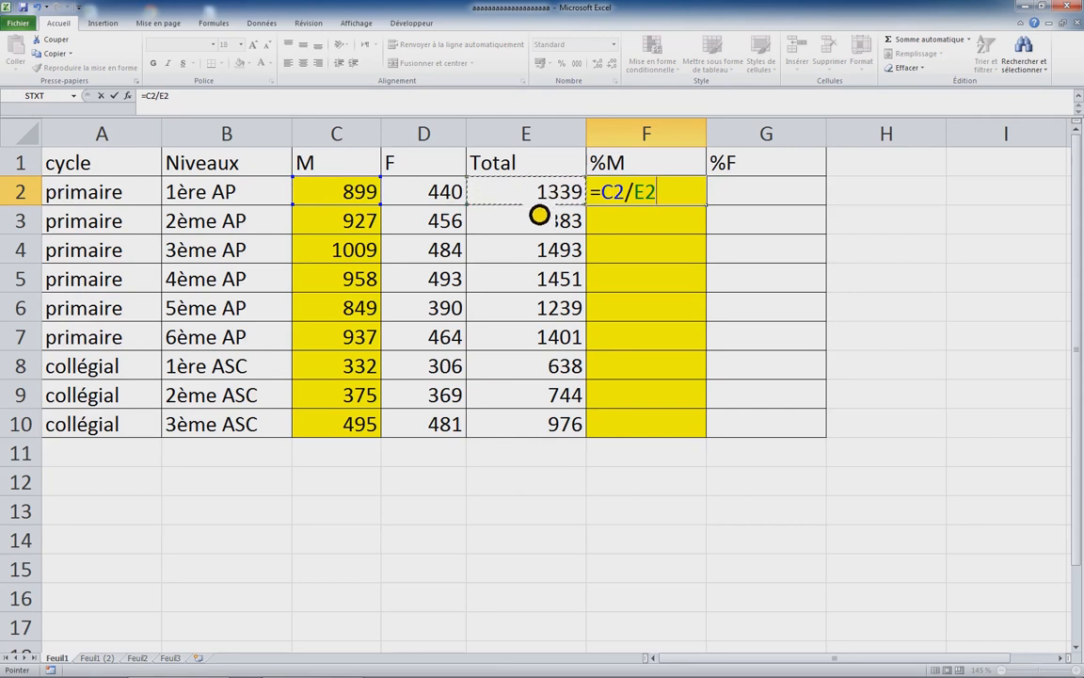
{"action": "key", "text": "ctrl+Return"}
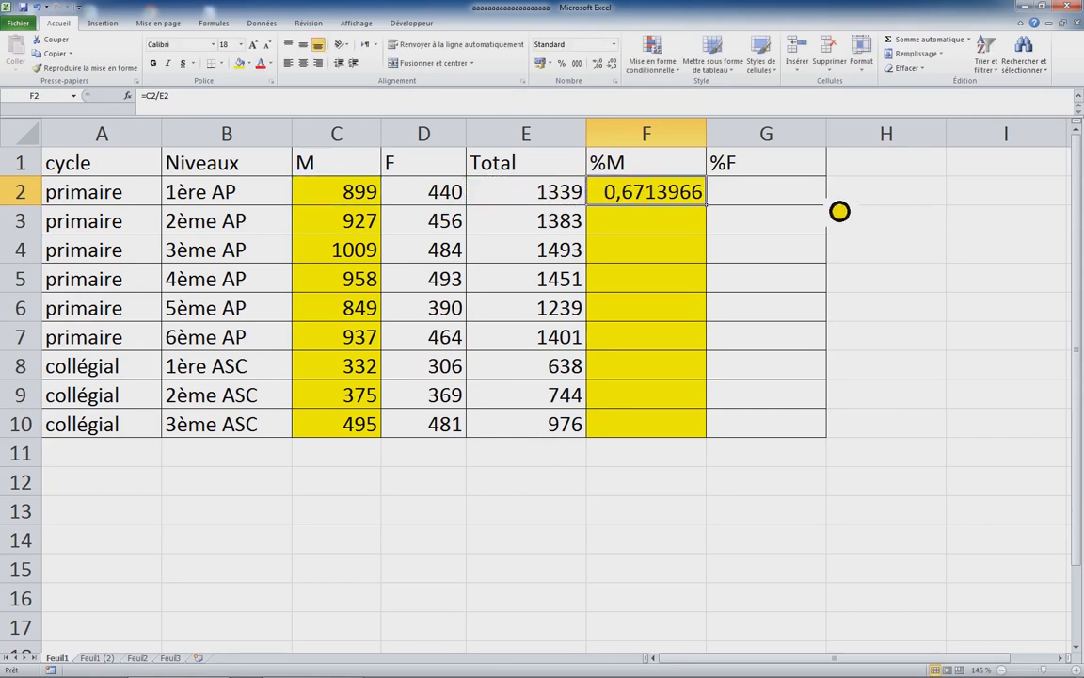
{"action": "double_click", "coordinate": [707, 206]}
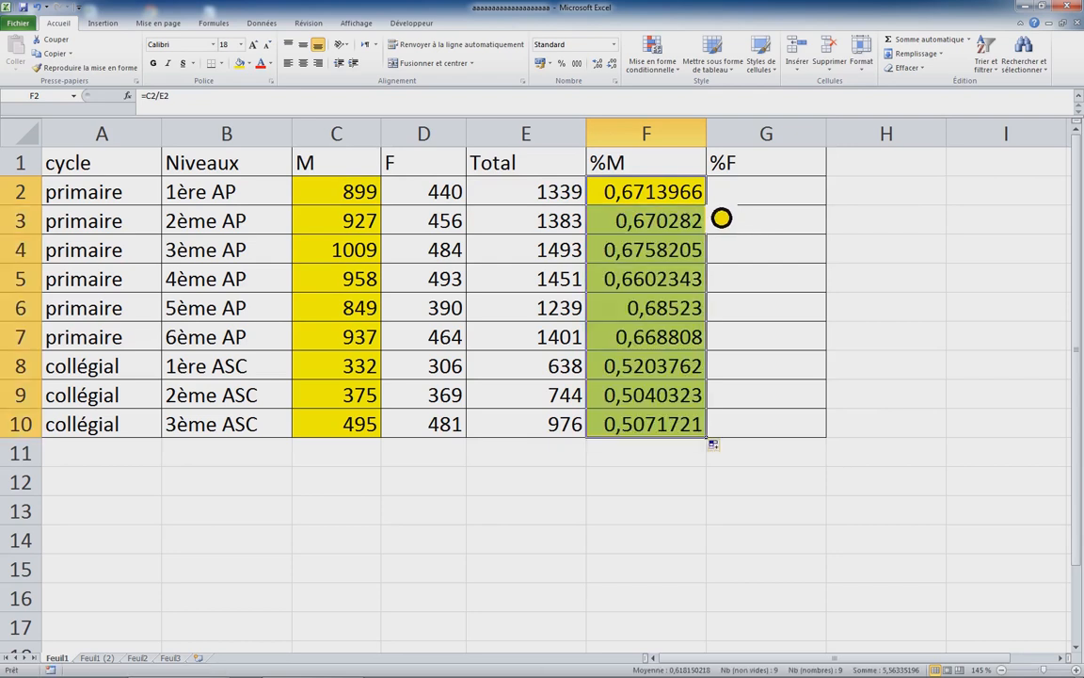
- Format the %M values in F2:F10 as percentages
{"action": "left_click", "coordinate": [663, 199]}
{"action": "left_click_drag", "start_coordinate": [660, 218], "coordinate": [658, 428]}
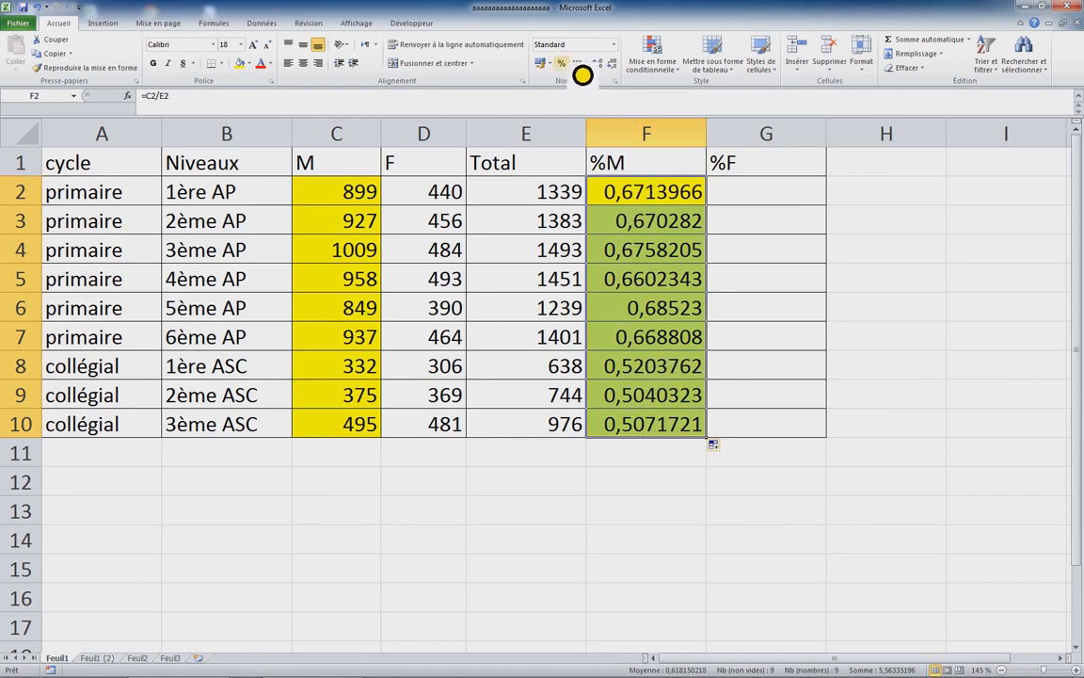
{"action": "left_click", "coordinate": [562, 63]}
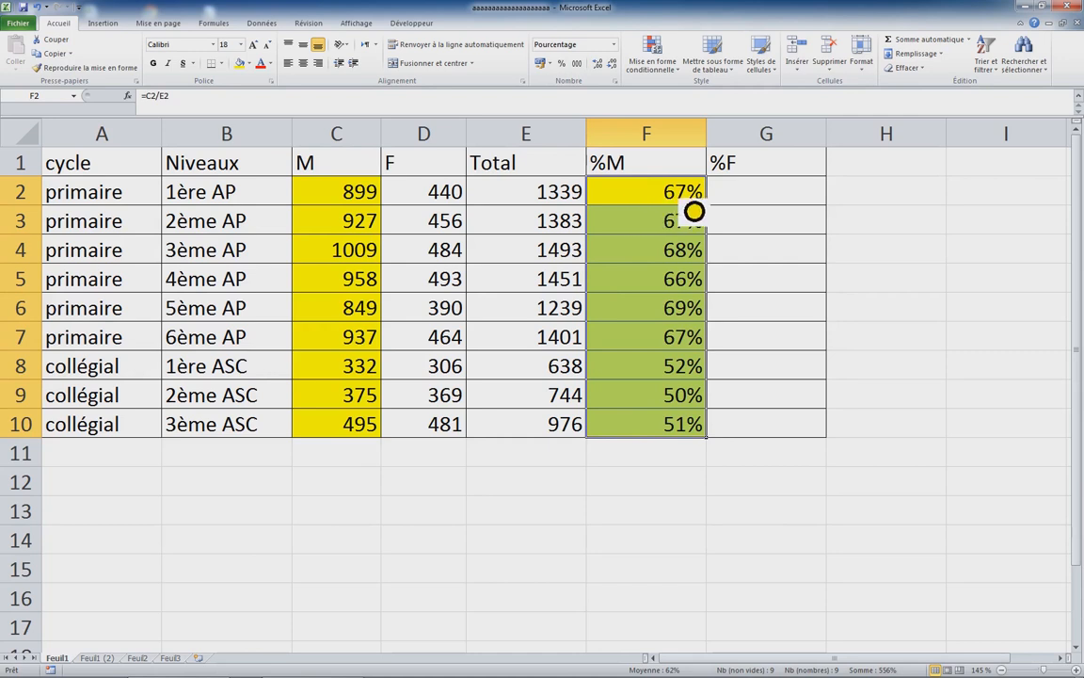
- Apply a green fill to the F values in D2:D10 and the %F cells G2:G10
{"action": "left_click", "coordinate": [748, 203]}
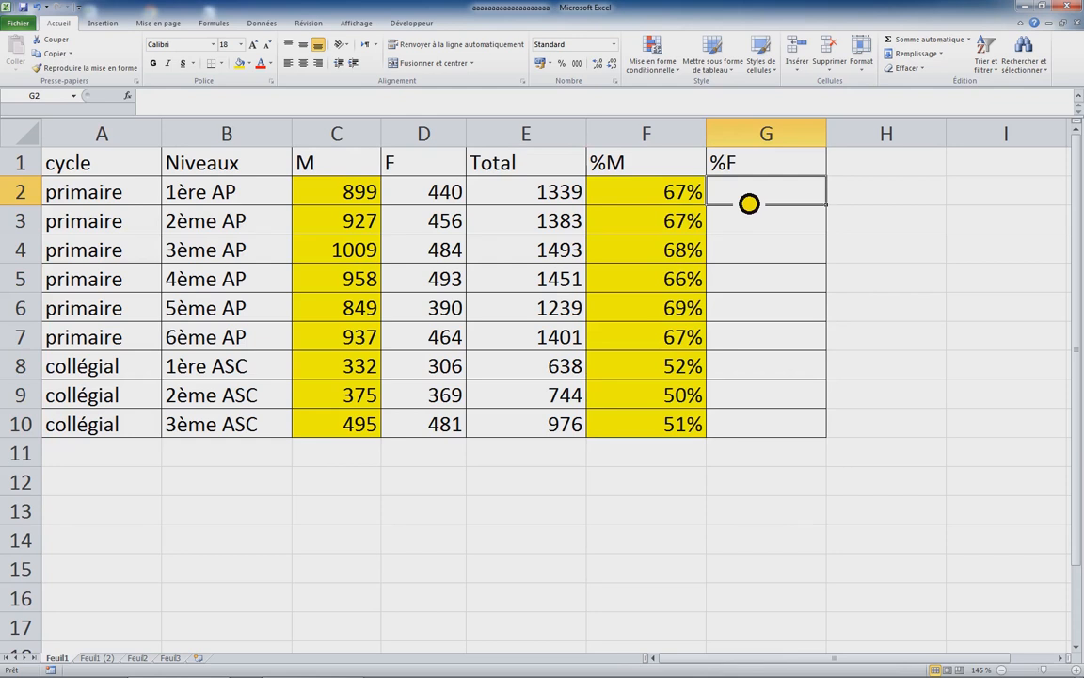
{"action": "left_click_drag", "start_coordinate": [436, 194], "coordinate": [431, 426]}
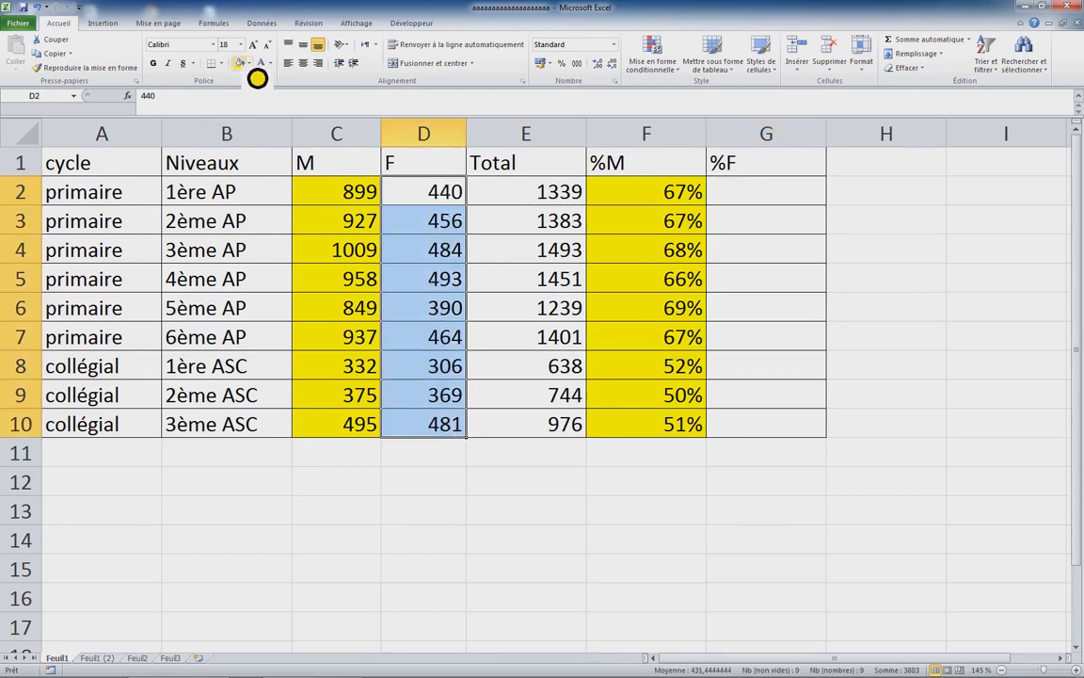
{"action": "left_click", "coordinate": [248, 64]}
{"action": "left_click", "coordinate": [294, 158]}
{"action": "left_click_drag", "start_coordinate": [764, 203], "coordinate": [771, 426]}
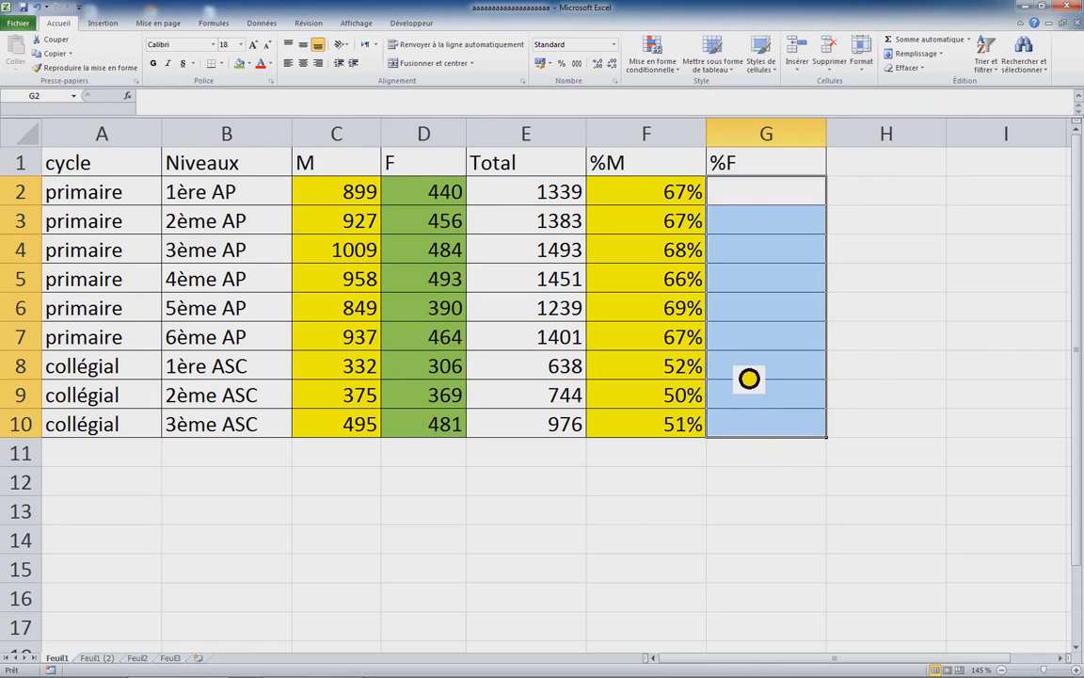
{"action": "key", "text": "F4"}
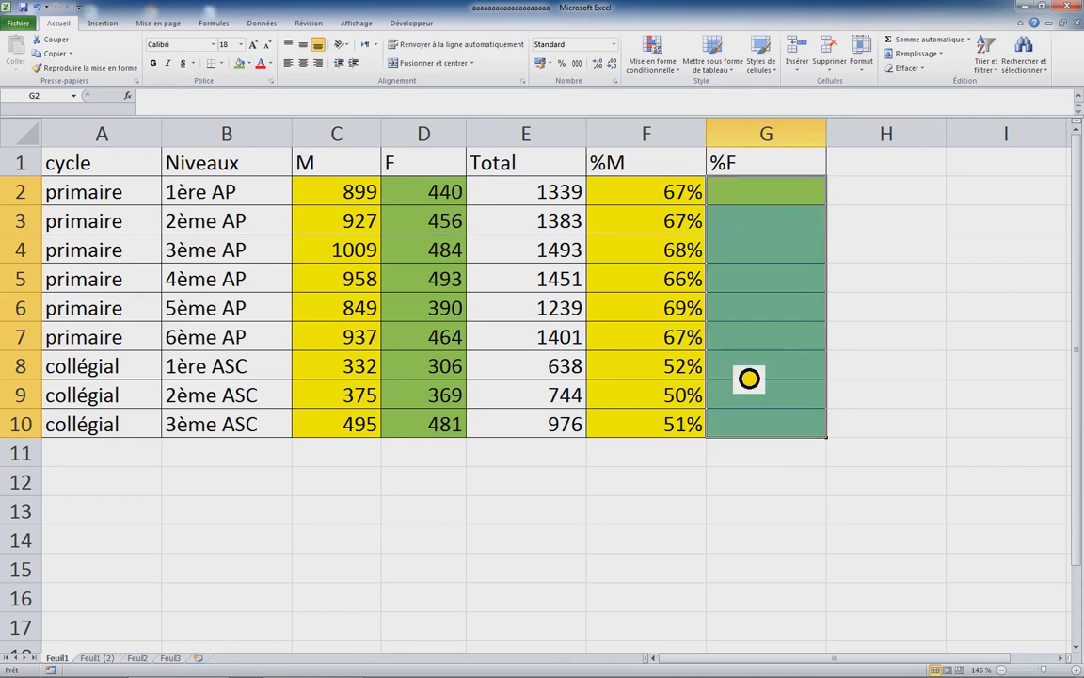
- Enter the formula =D2/E2 in cell G2 for the first %F value
{"action": "left_click", "coordinate": [769, 208]}
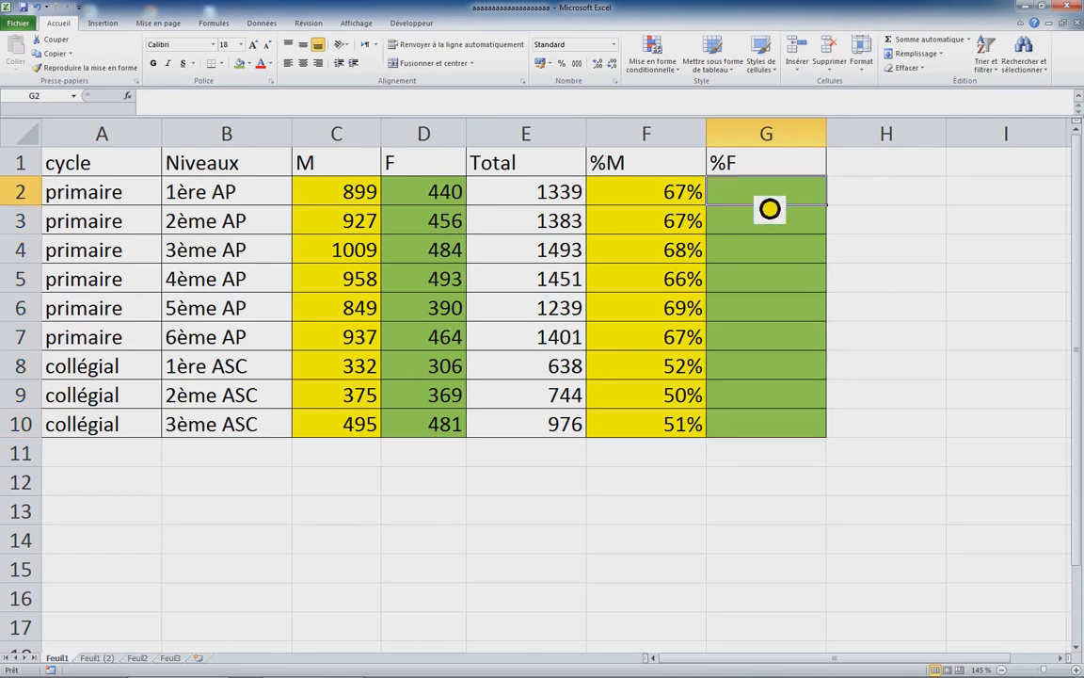
{"action": "type", "text": "="}
{"action": "left_click", "coordinate": [437, 199]}
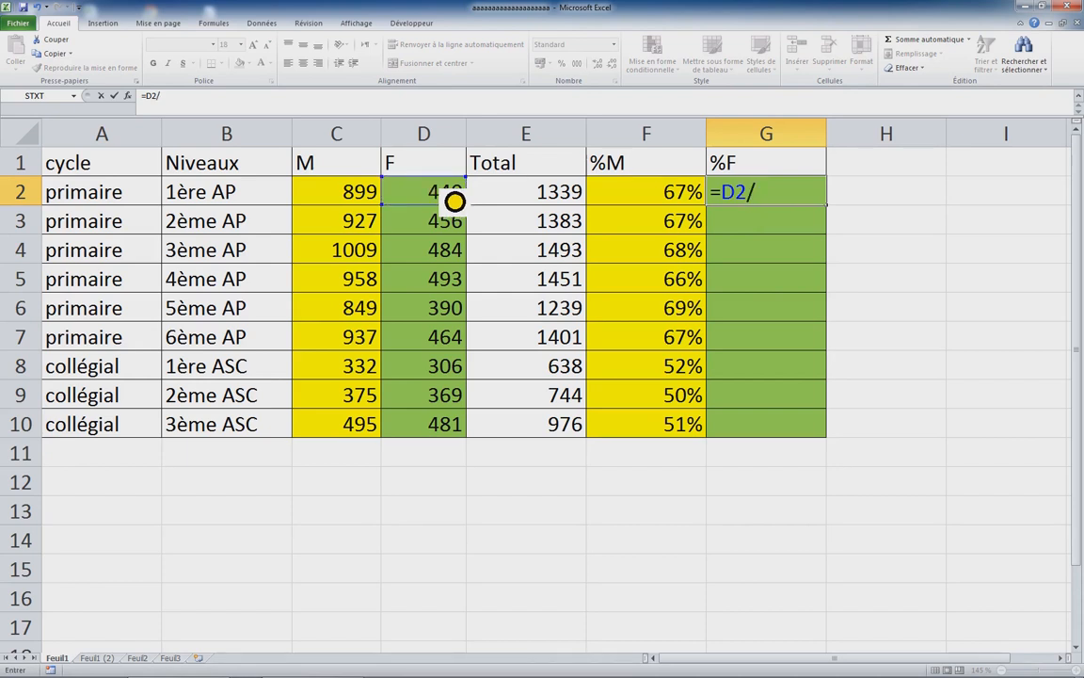
{"action": "left_click", "coordinate": [529, 201]}
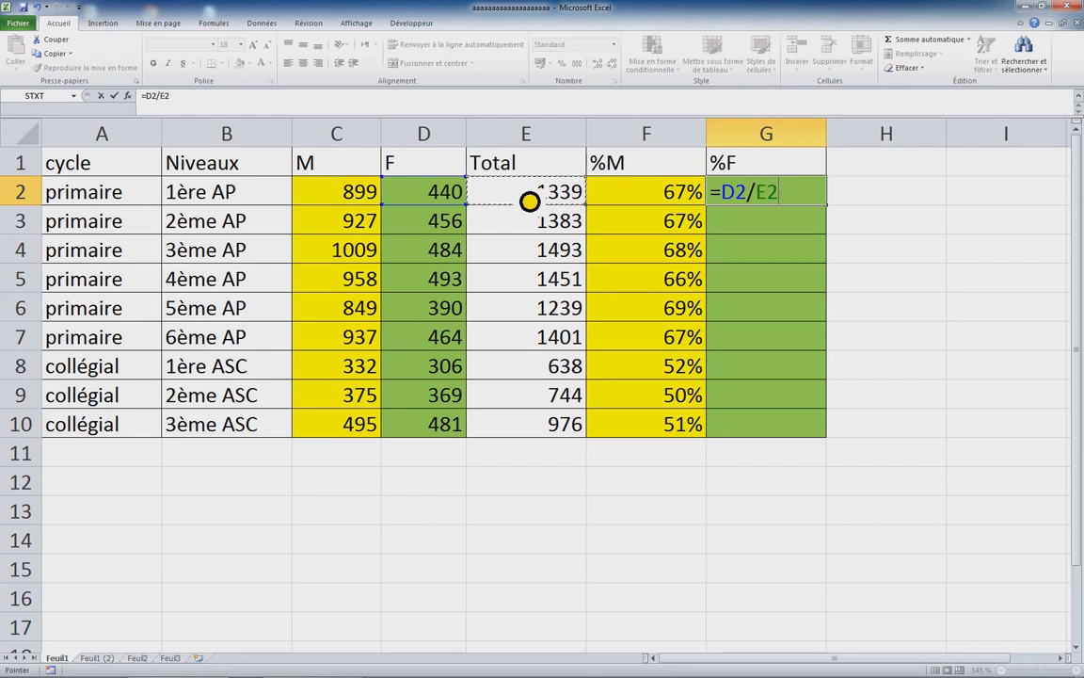
{"action": "key", "text": "ctrl+Return"}
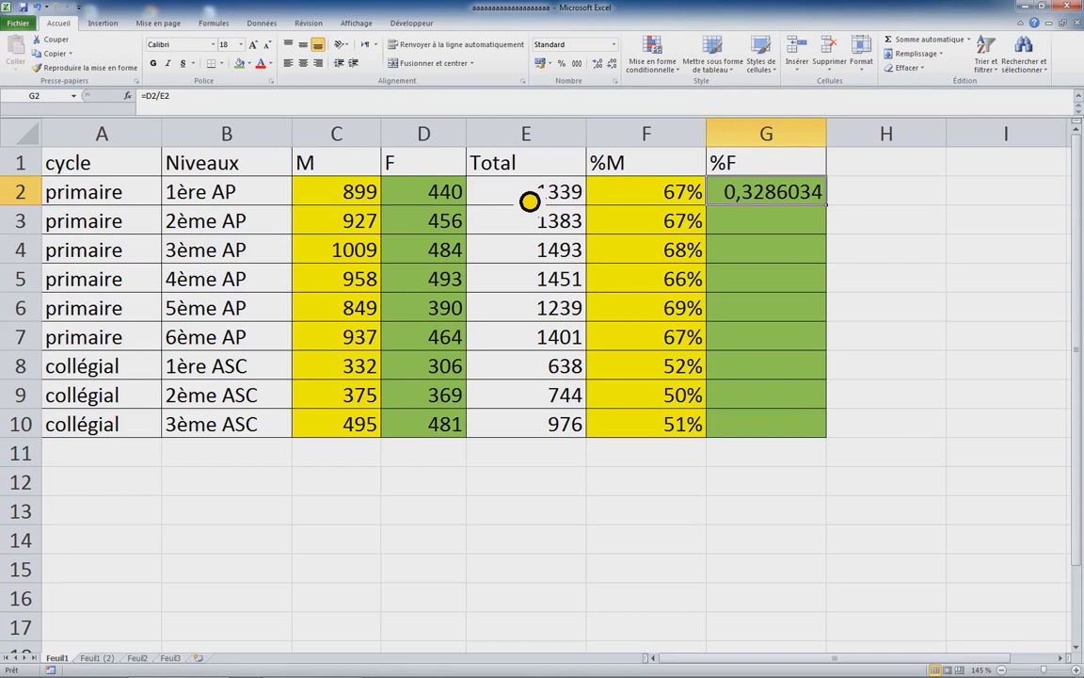
- Fill the %F formula from G2 down through G10 and format the cells as percentages
{"action": "double_click", "coordinate": [828, 207]}
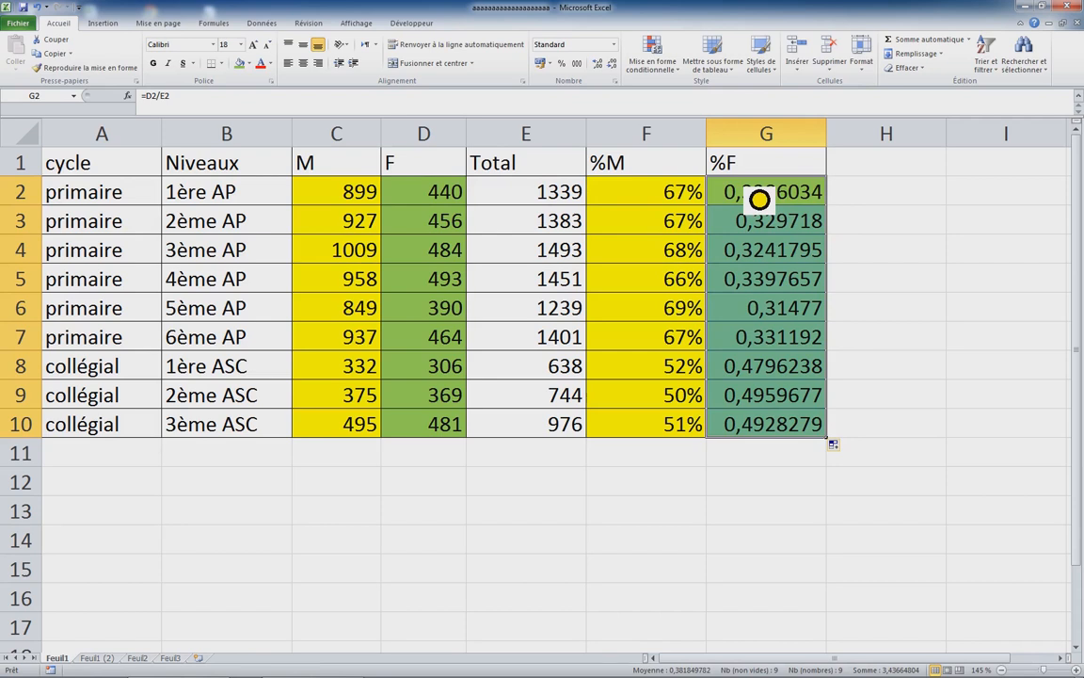
{"action": "left_click", "coordinate": [562, 63]}
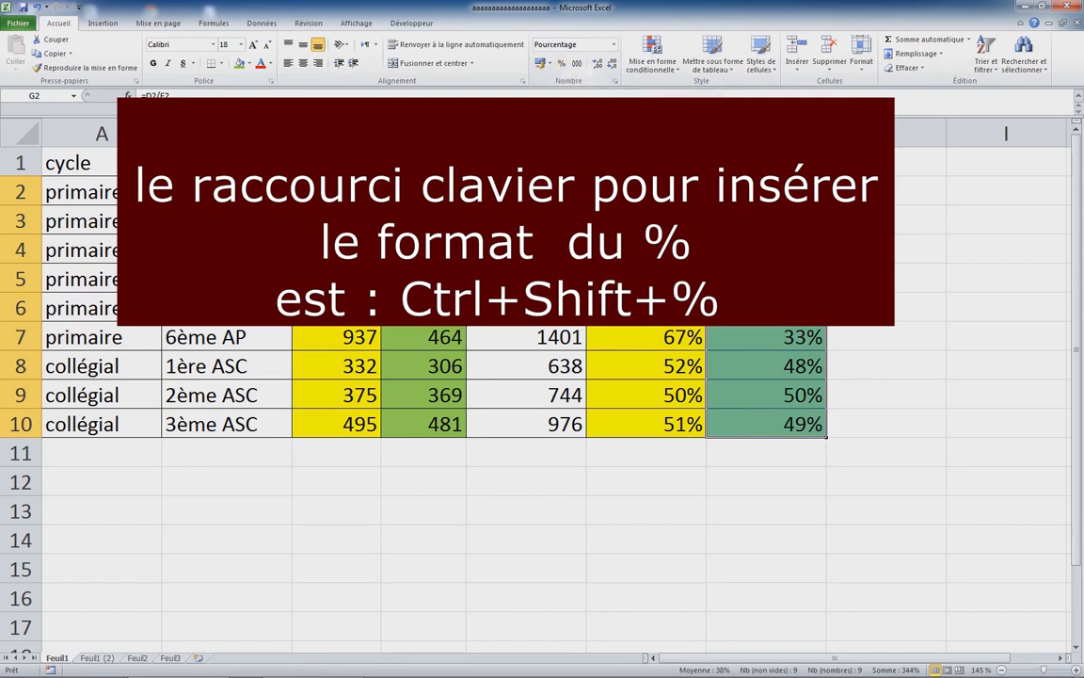
{"action": "key", "text": "ctrl+z"}
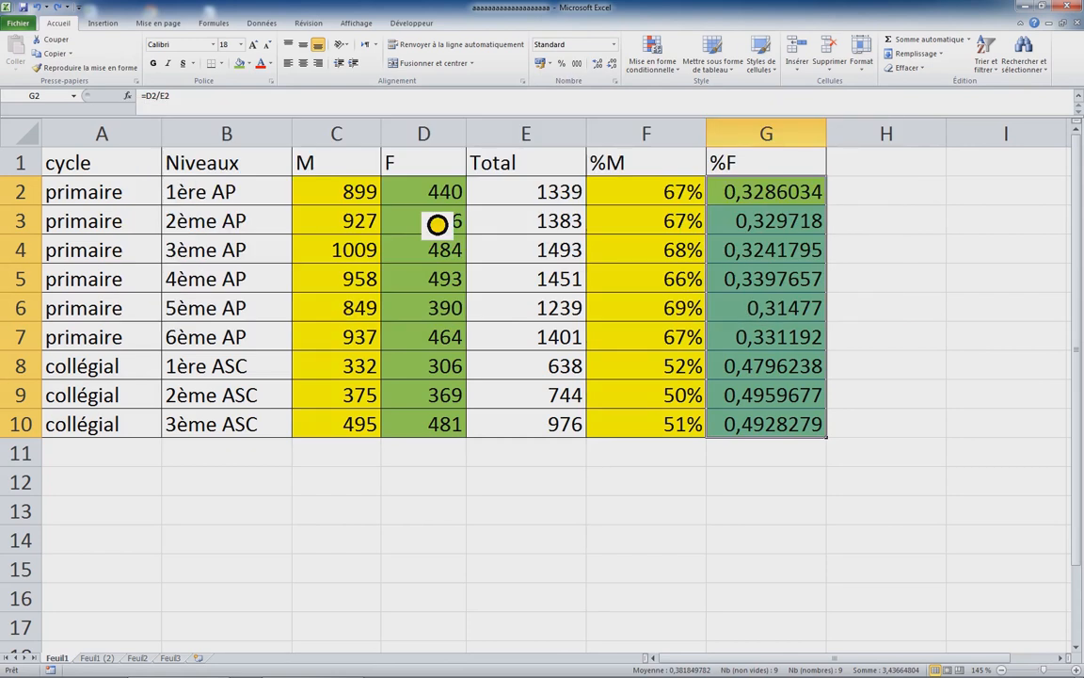
{"action": "key", "text": "ctrl+shift+5"}
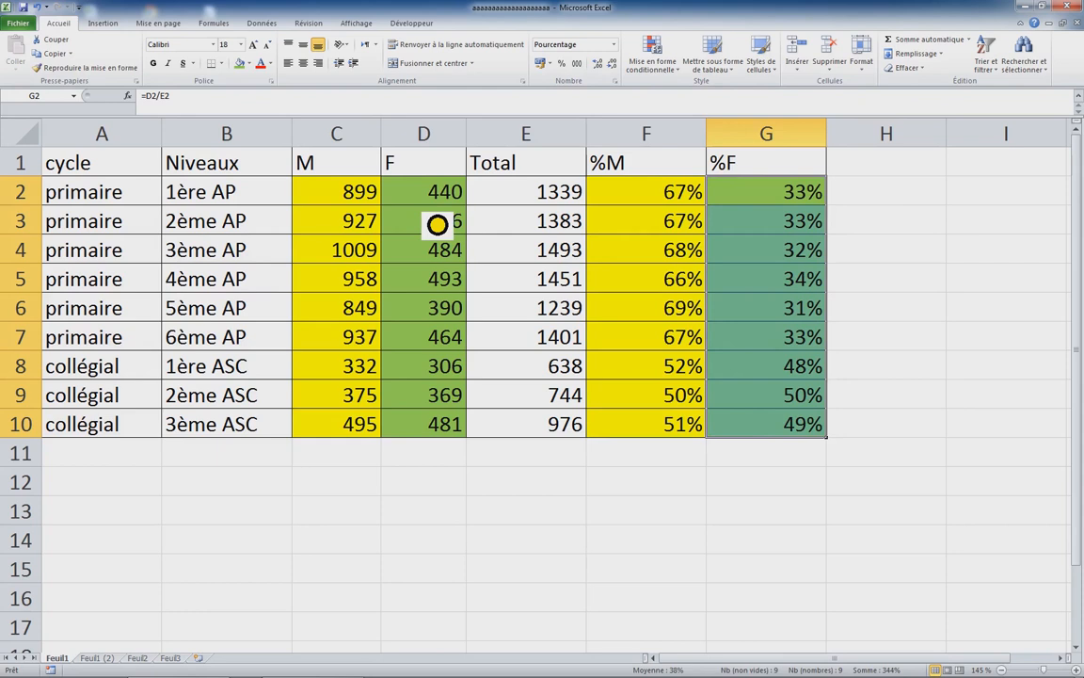
- Check the percentages by entering =F2+G2 in H2 and filling it down the table rows, and clear the check cells
{"action": "left_click", "coordinate": [880, 200]}
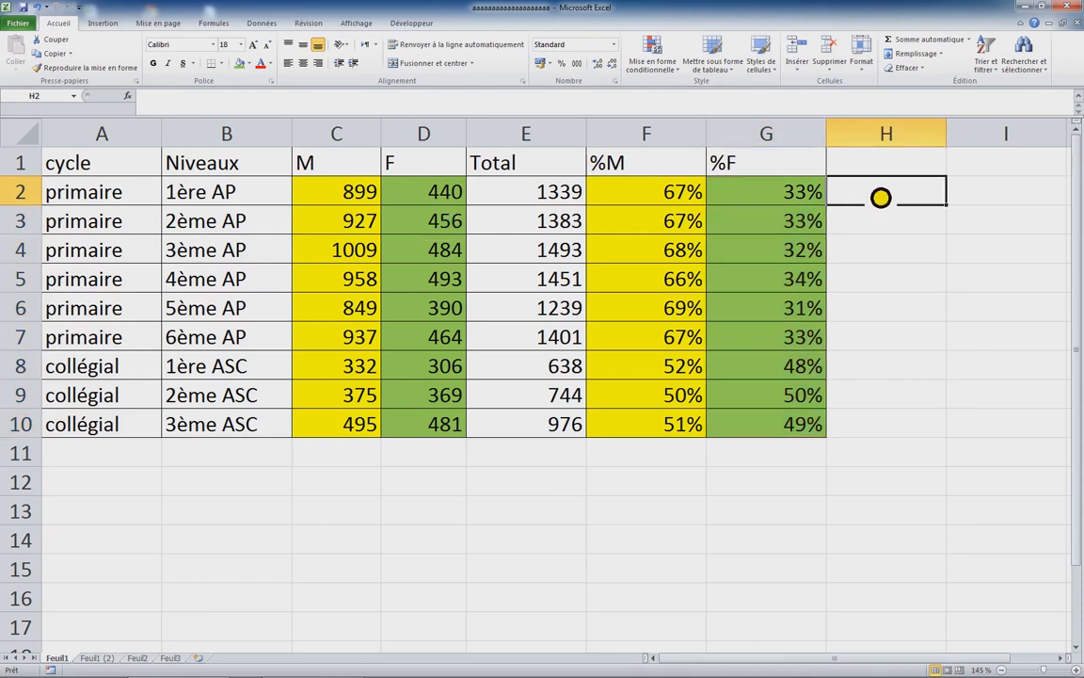
{"action": "type", "text": "="}
{"action": "left_click", "coordinate": [672, 206]}
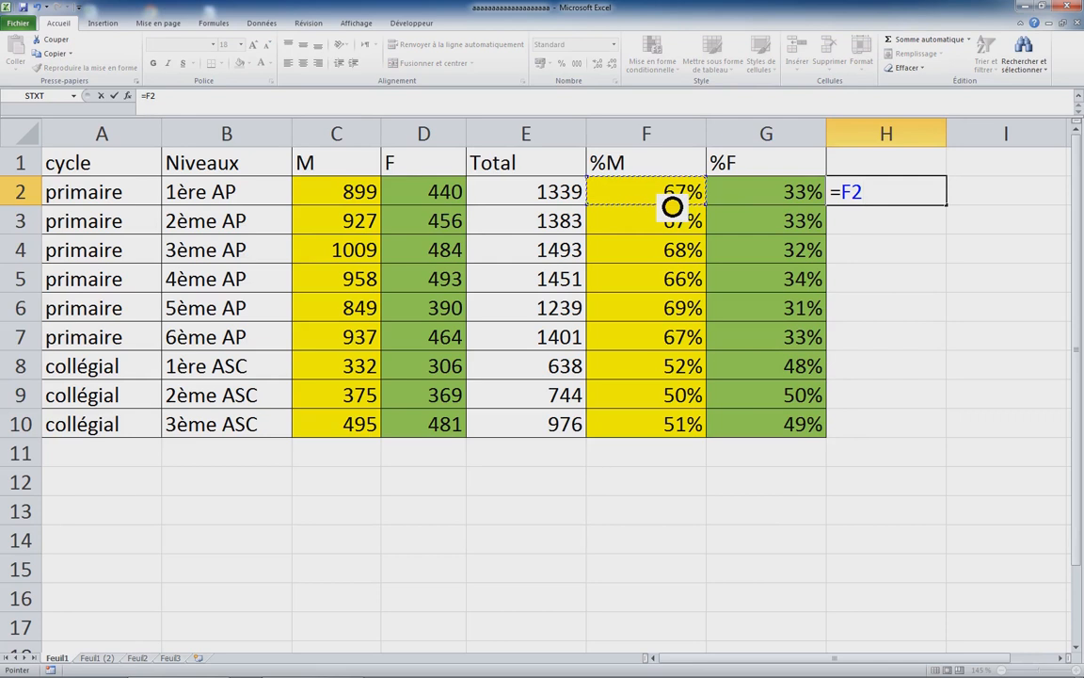
{"action": "type", "text": "+"}
{"action": "left_click", "coordinate": [786, 206]}
{"action": "key", "text": "Return"}
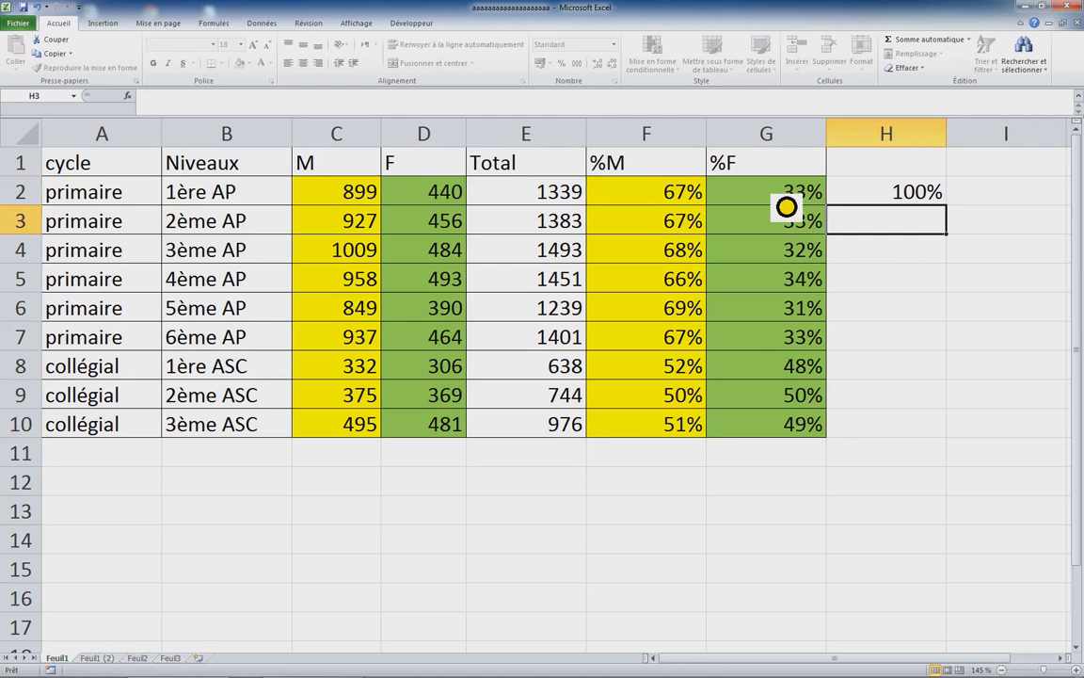
{"action": "key", "text": "Up"}
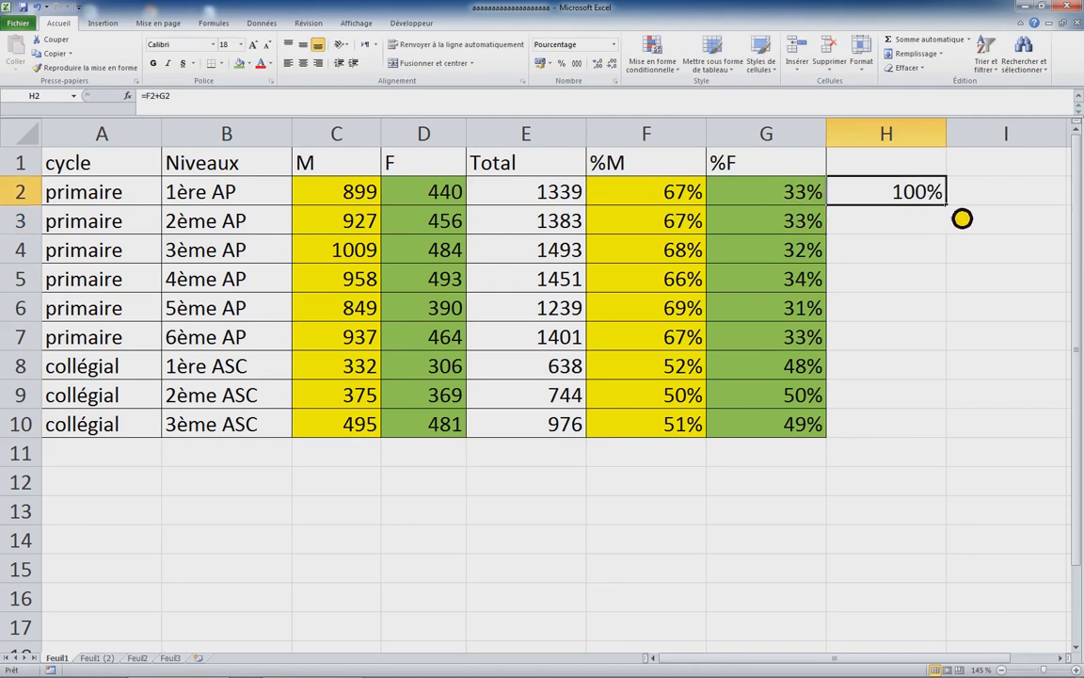
{"action": "double_click", "coordinate": [947, 205]}
{"action": "key", "text": "Delete"}
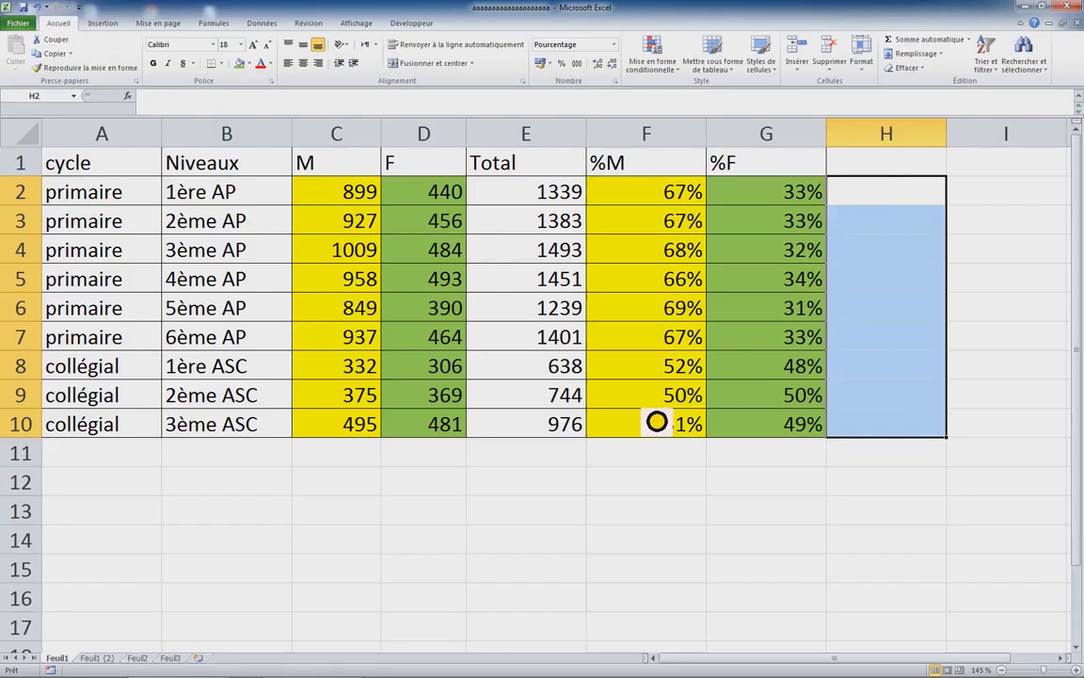
- Separate the primaire rows A2:G7 from the collégial rows with a thick bottom border
{"action": "left_click", "coordinate": [565, 460]}
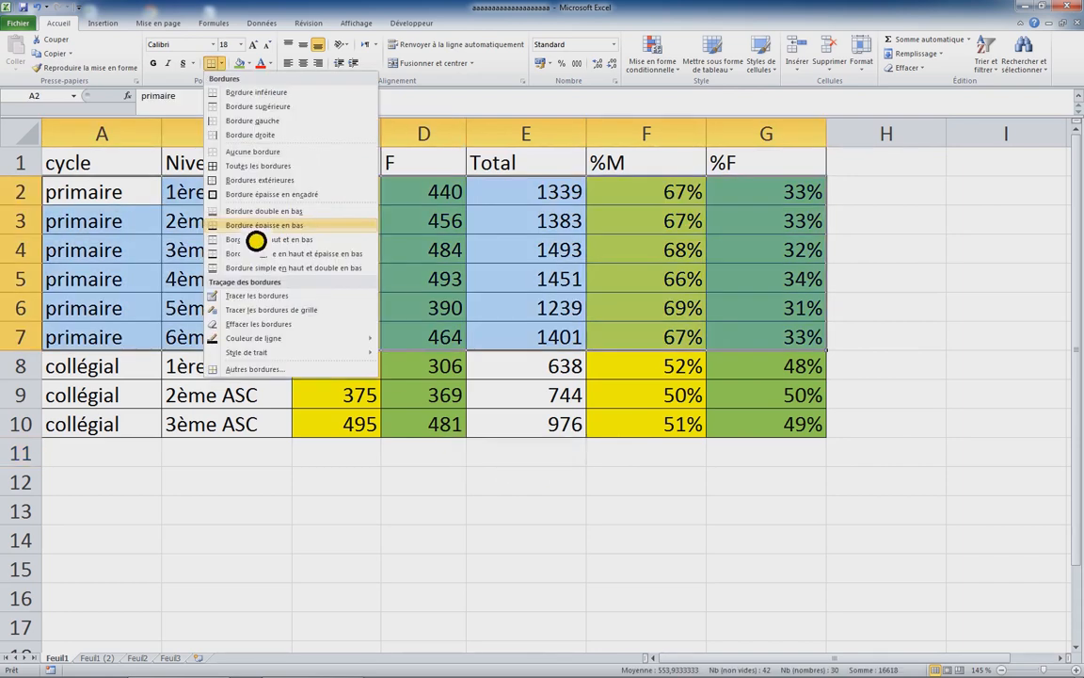
{"action": "left_click", "coordinate": [254, 174]}
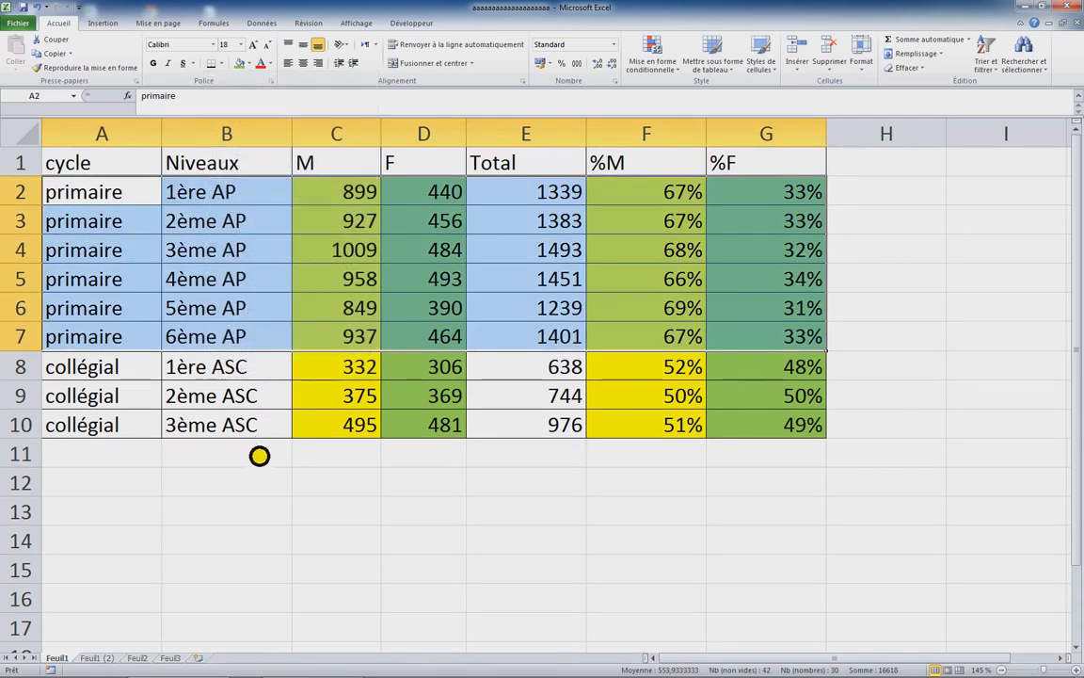
{"action": "left_click", "coordinate": [257, 450]}
{"action": "left_click_drag", "start_coordinate": [80, 375], "coordinate": [731, 440]}
{"action": "left_click", "coordinate": [226, 485]}
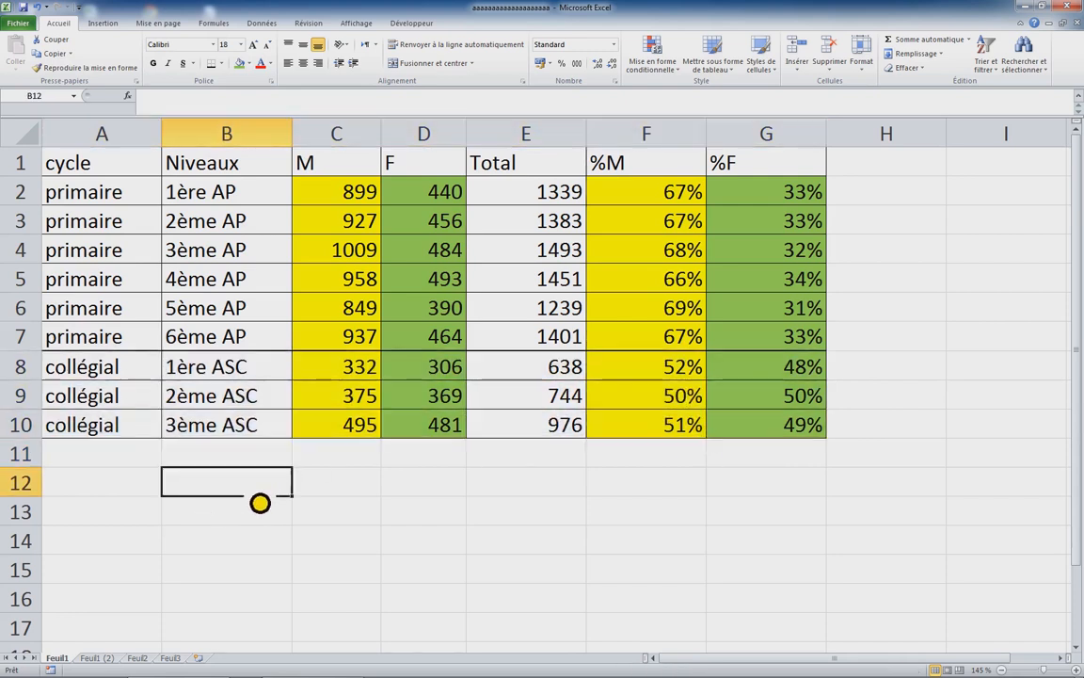
- Enter the heading cycle in cell B12 for a summary table below the enrolment data
{"action": "left_click", "coordinate": [128, 499]}
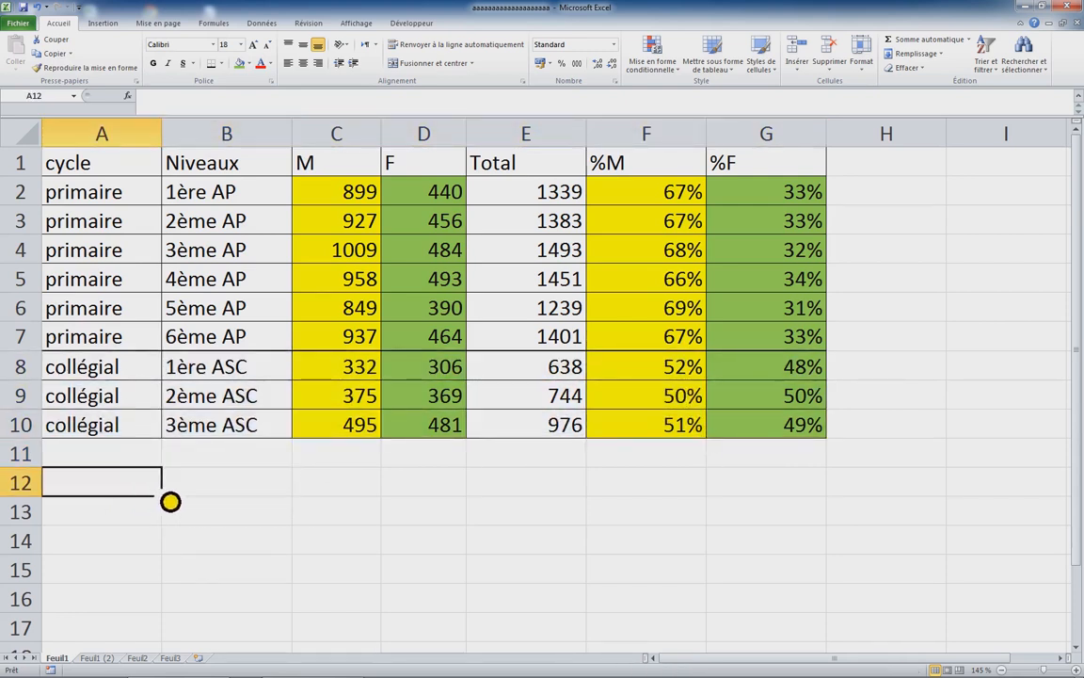
{"action": "left_click", "coordinate": [193, 496]}
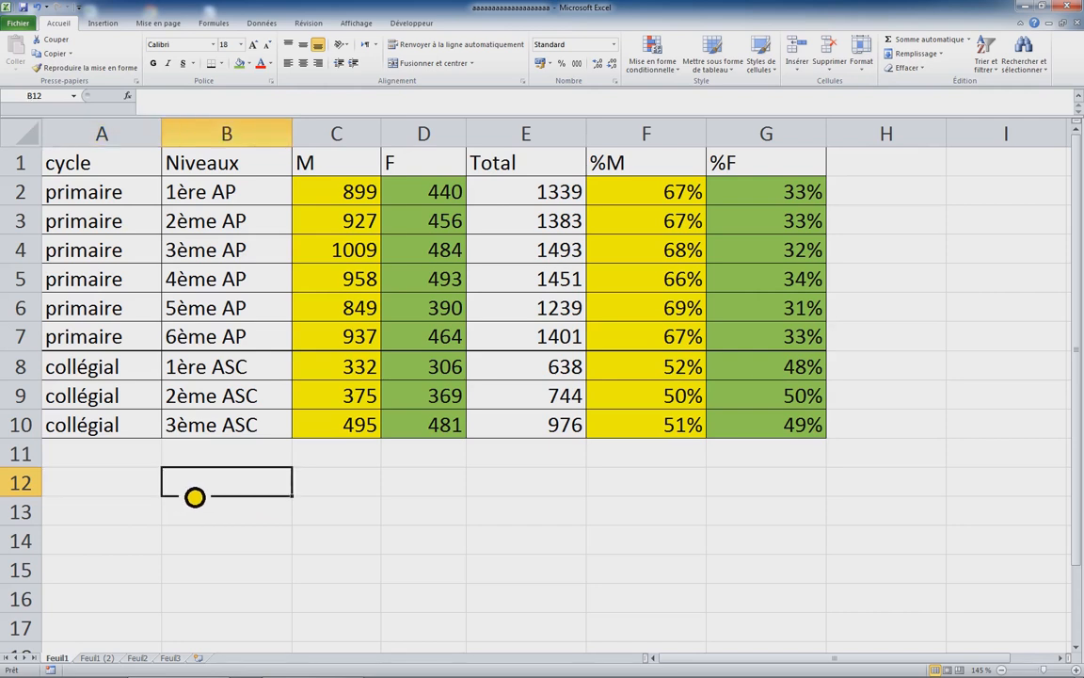
{"action": "type", "text": "cycle"}
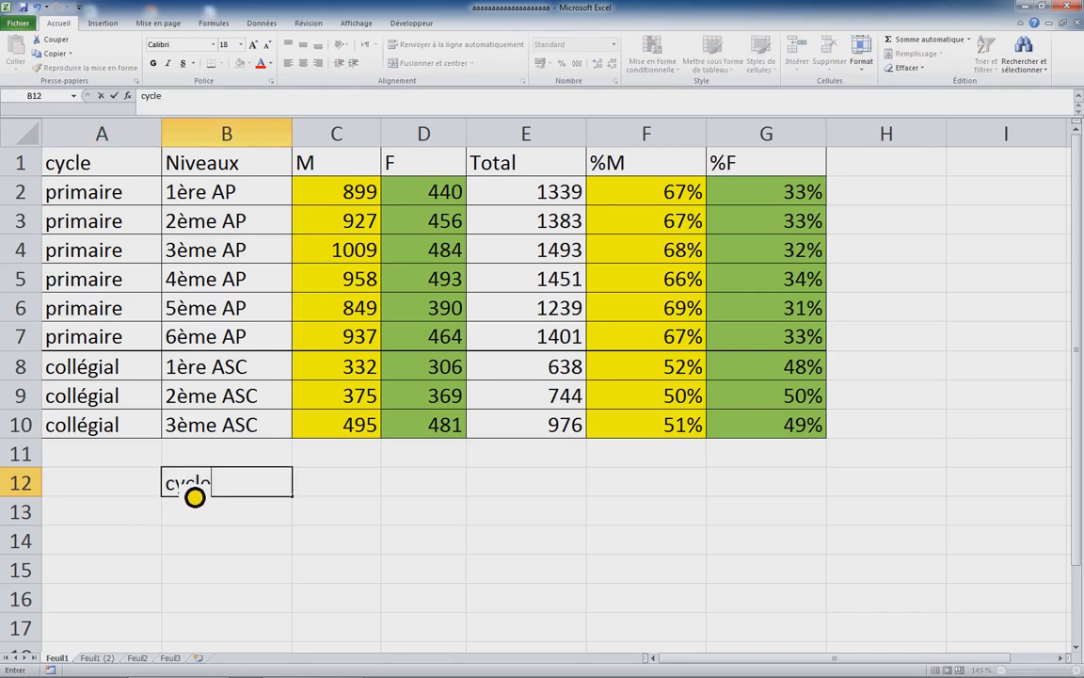
{"action": "key", "text": "Return"}
- Copy the primaire label from A2 into B13 and the collégial label from A8 into B14
{"action": "left_click", "coordinate": [94, 200]}
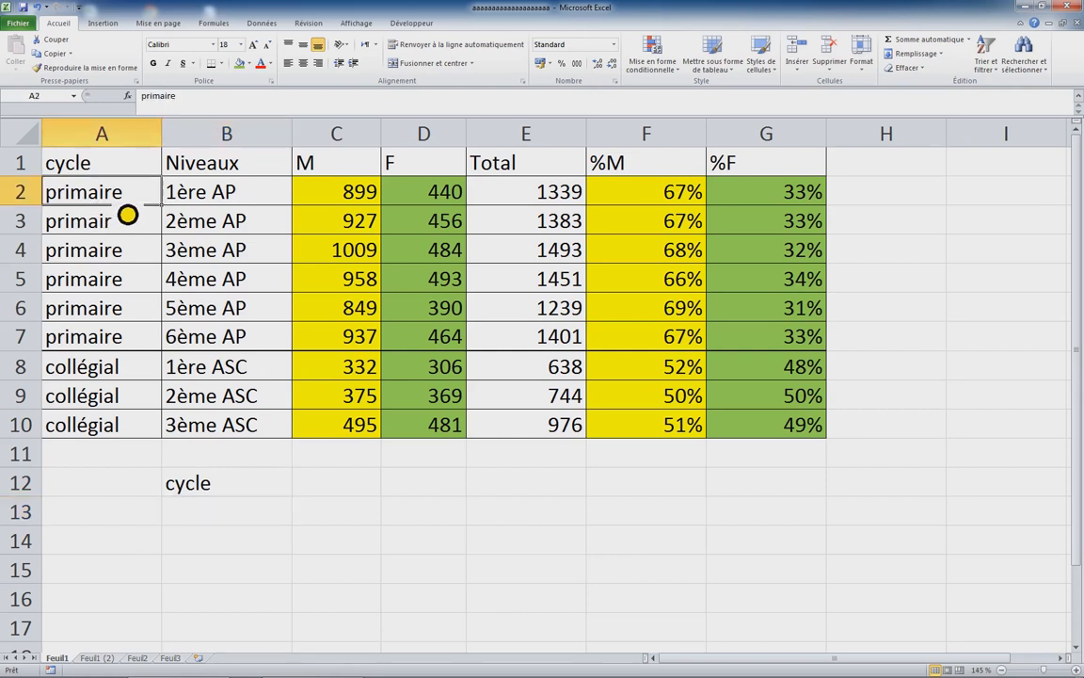
{"action": "key", "text": "ctrl+c"}
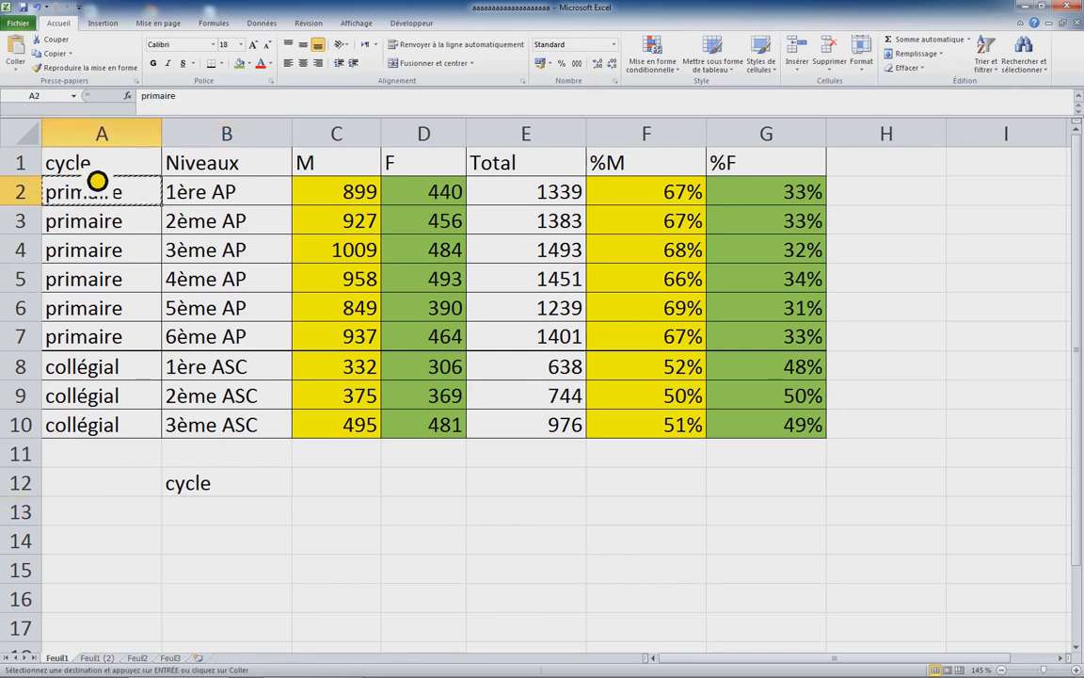
{"action": "left_click", "coordinate": [261, 513]}
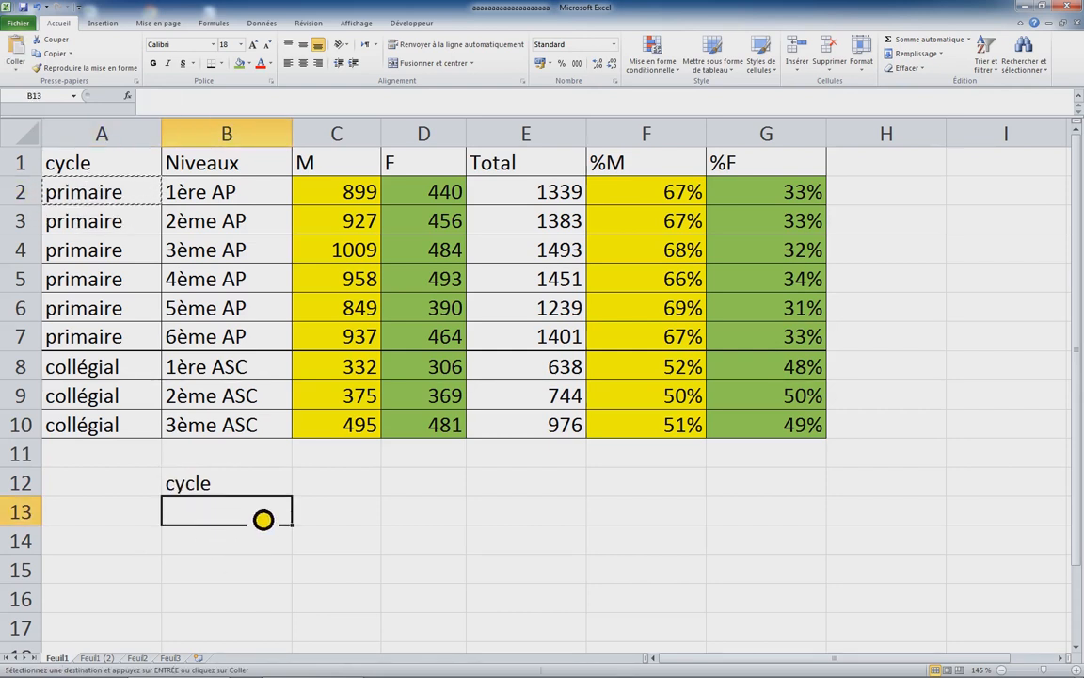
{"action": "key", "text": "ctrl+v"}
{"action": "left_click", "coordinate": [223, 549]}
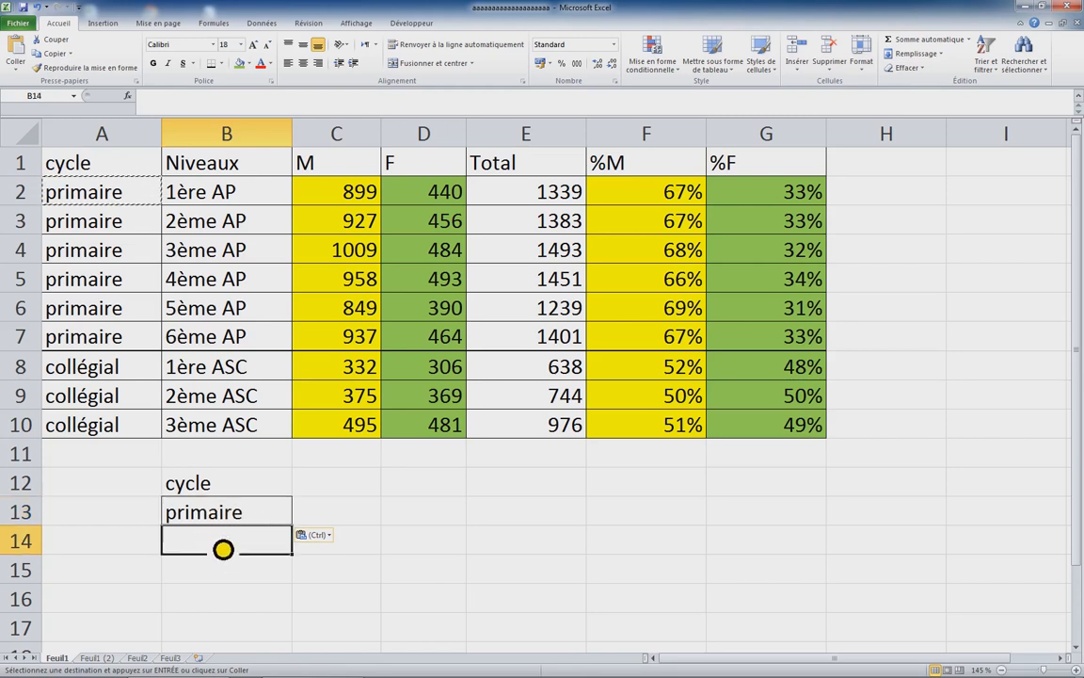
{"action": "left_click", "coordinate": [105, 377]}
{"action": "left_click", "coordinate": [225, 547]}
{"action": "key", "text": "ctrl+v"}
- Enter =SOMME.SI(A2:A10;B13;C2:C10) in C13 to total the M values of the primaire cycle
{"action": "left_click", "coordinate": [336, 509]}
{"action": "left_click_drag", "start_coordinate": [338, 172], "coordinate": [423, 173]}
{"action": "left_click", "coordinate": [295, 507]}
{"action": "left_click_drag", "start_coordinate": [347, 518], "coordinate": [372, 521]}
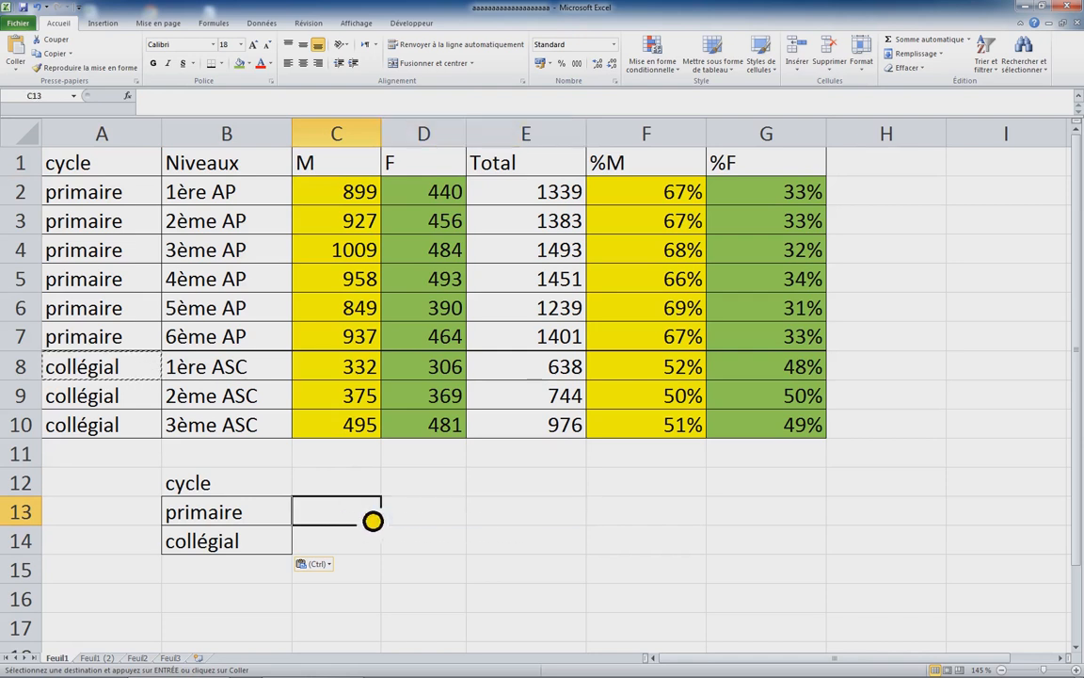
{"action": "key", "text": "Escape"}
{"action": "type", "text": "="}
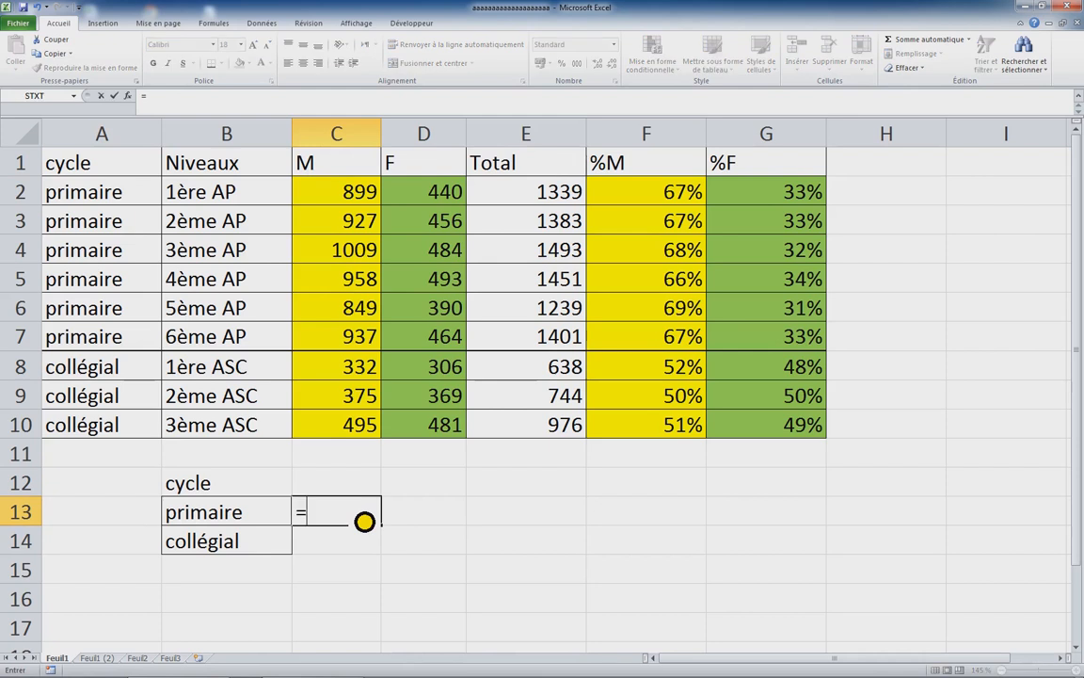
{"action": "type", "text": "som"}
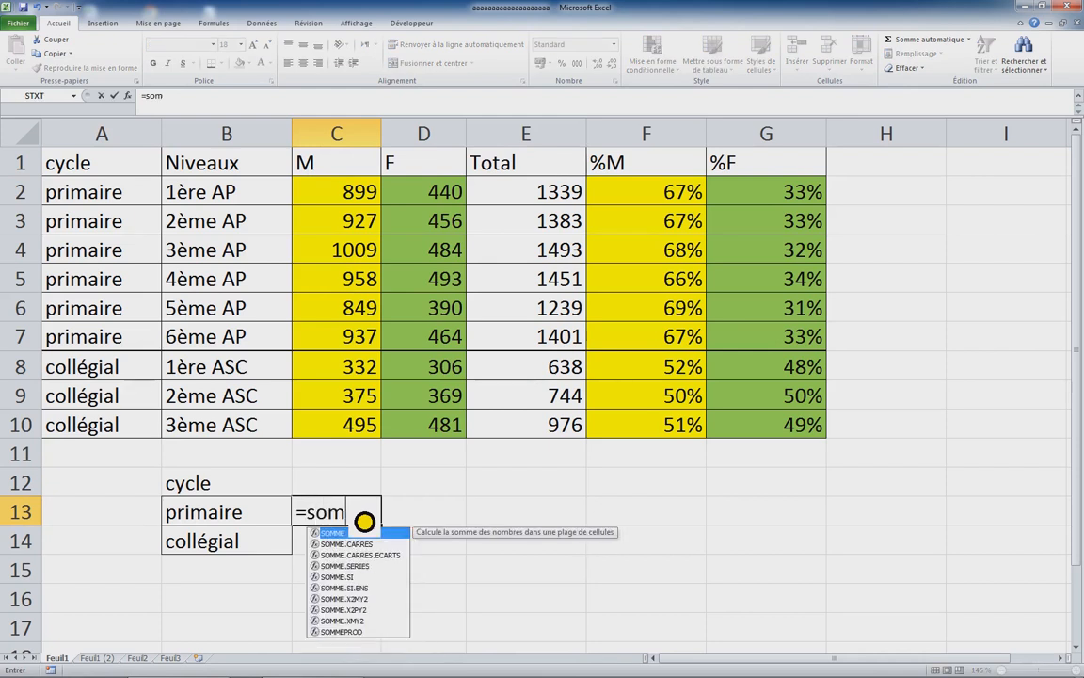
{"action": "type", "text": "me.si("}
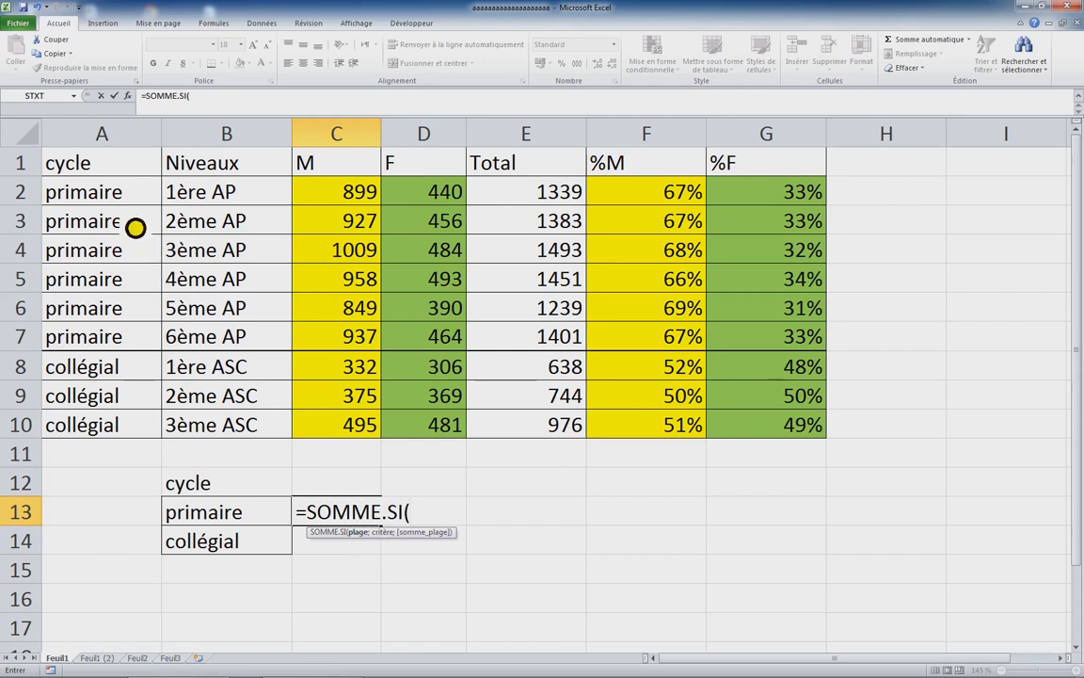
{"action": "left_click", "coordinate": [106, 193]}
{"action": "left_click_drag", "start_coordinate": [109, 210], "coordinate": [106, 434]}
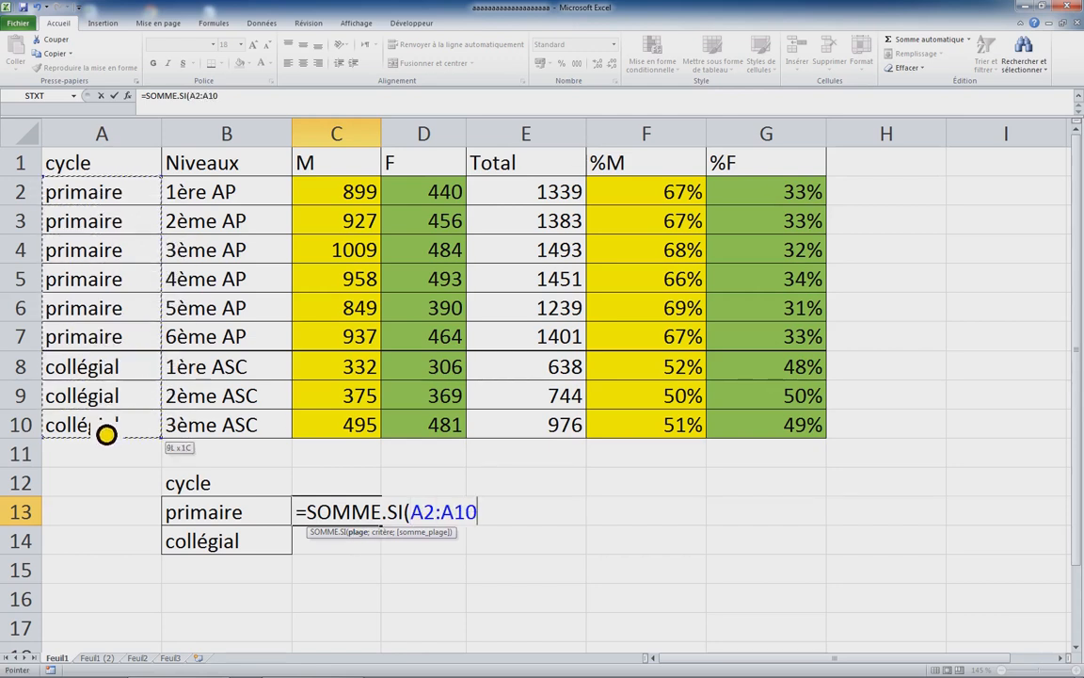
{"action": "type", "text": ";"}
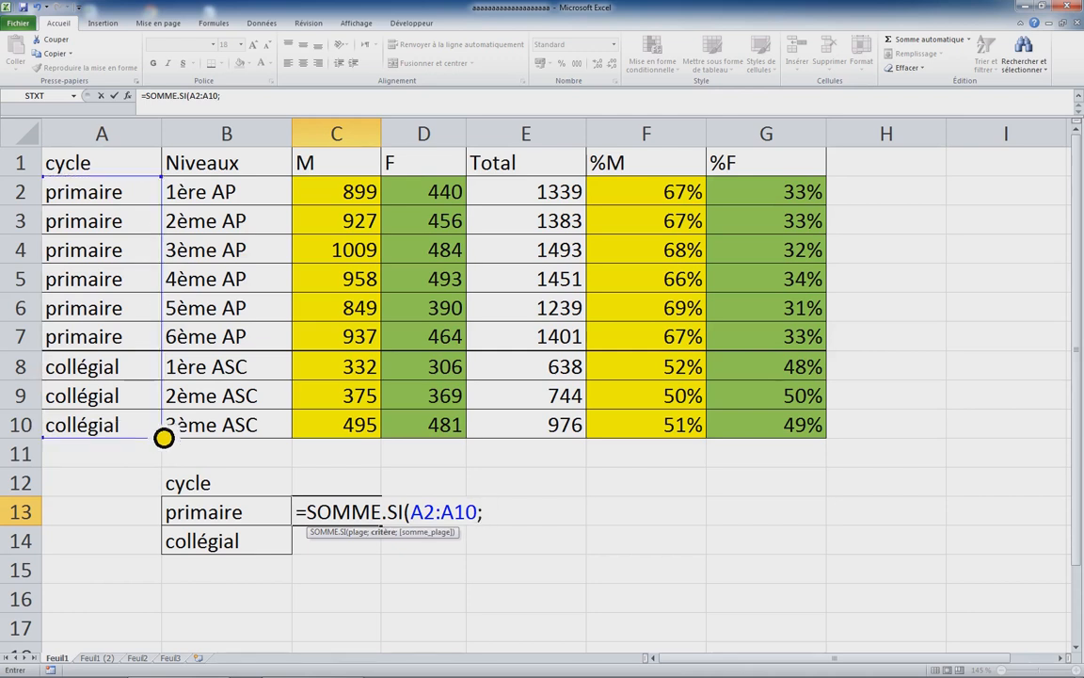
{"action": "left_click", "coordinate": [264, 524]}
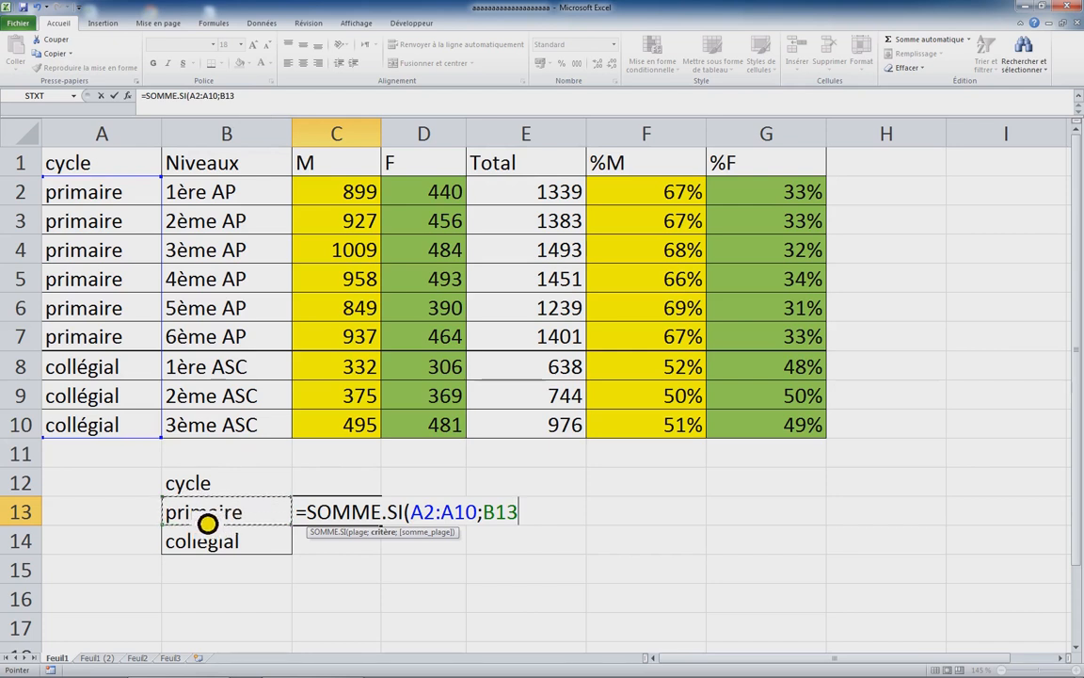
{"action": "type", "text": ";"}
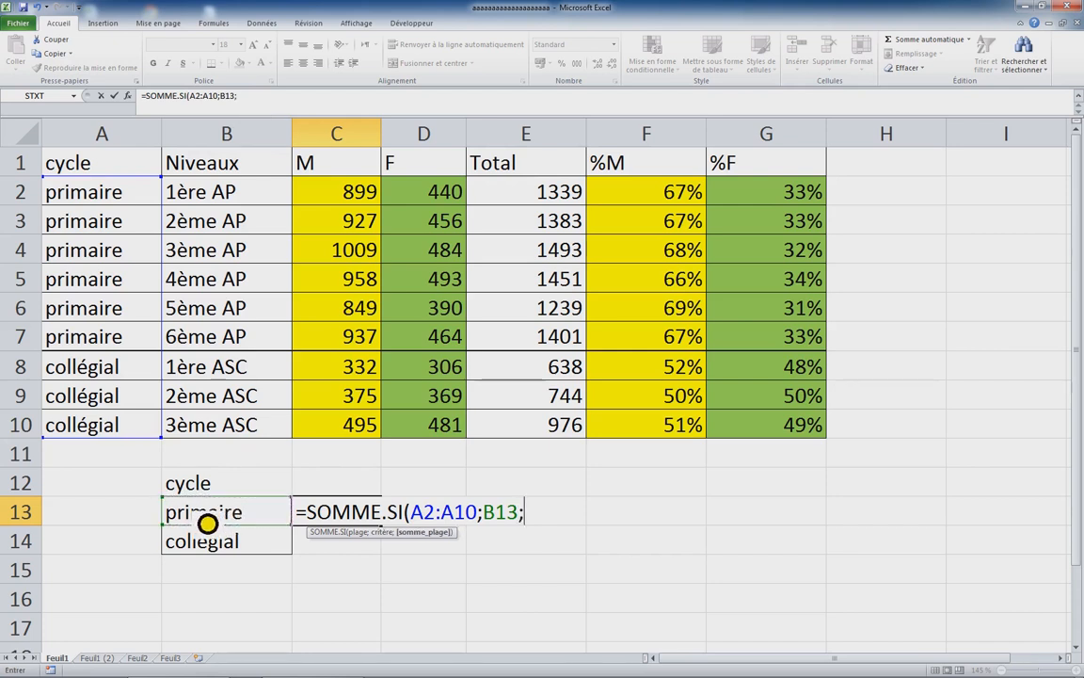
{"action": "left_click_drag", "start_coordinate": [346, 191], "coordinate": [345, 434]}
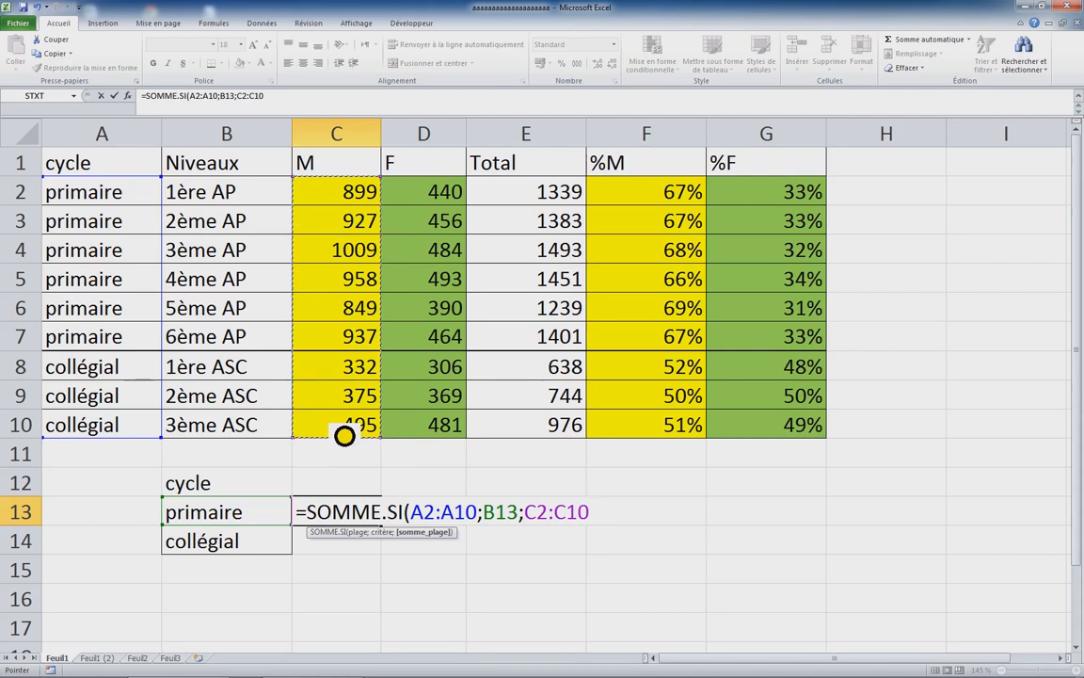
{"action": "type", "text": ")"}
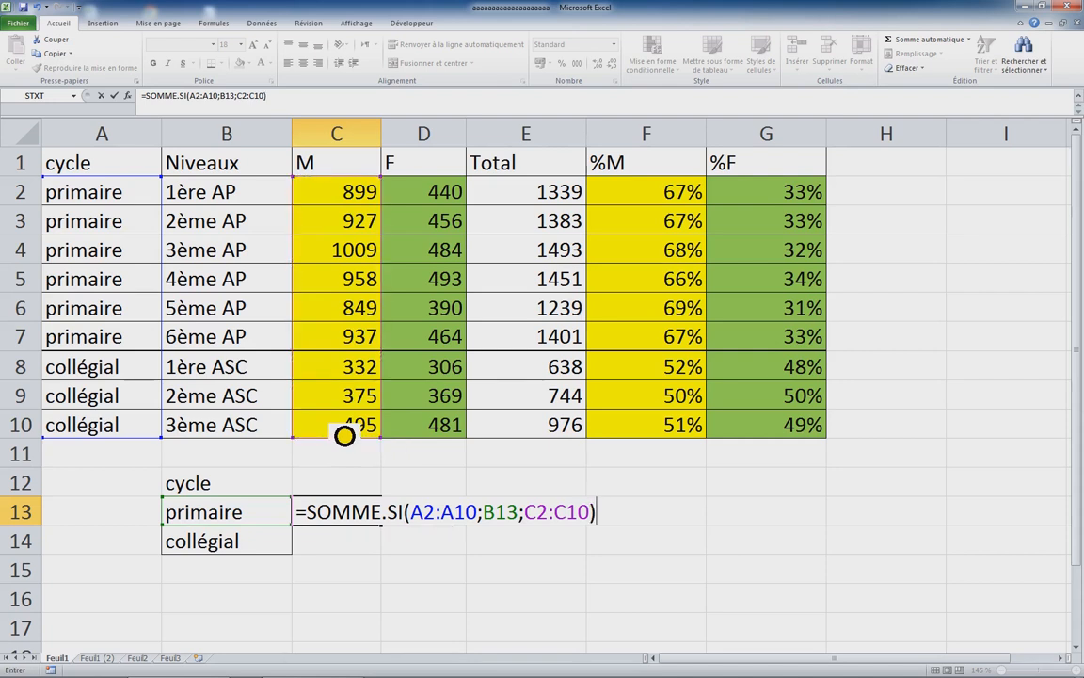
{"action": "key", "text": "Return"}
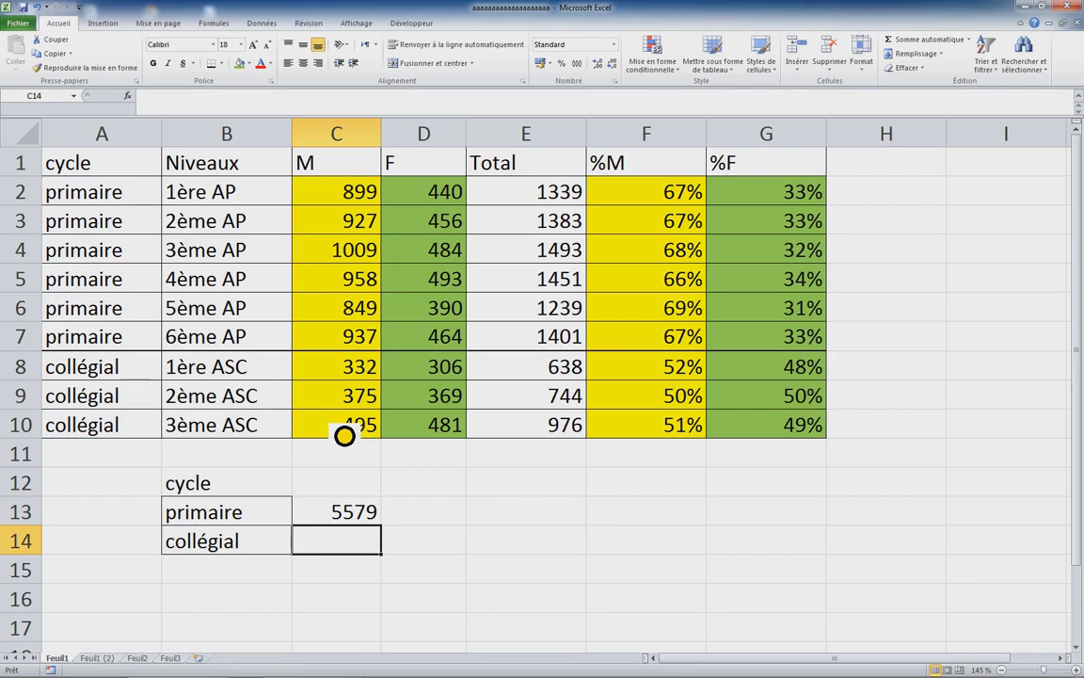
- Enter =somme(C2:C7) in C11 to cross-check the conditional sum of the primaire M values
{"action": "left_click", "coordinate": [351, 519]}
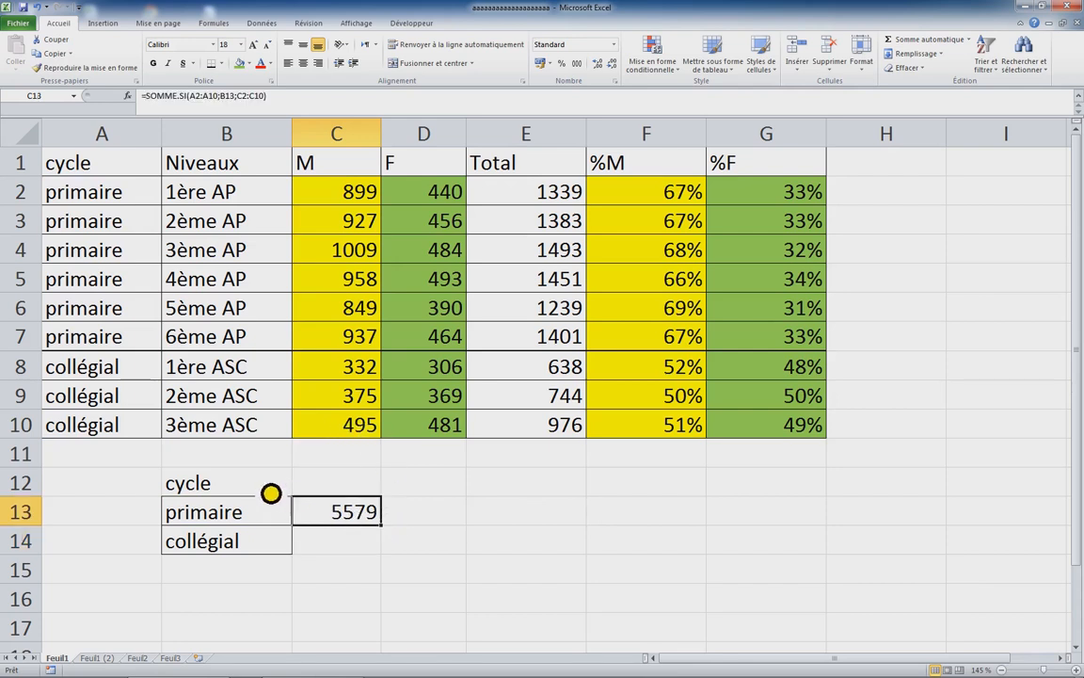
{"action": "left_click_drag", "start_coordinate": [355, 198], "coordinate": [358, 347]}
{"action": "left_click", "coordinate": [367, 459]}
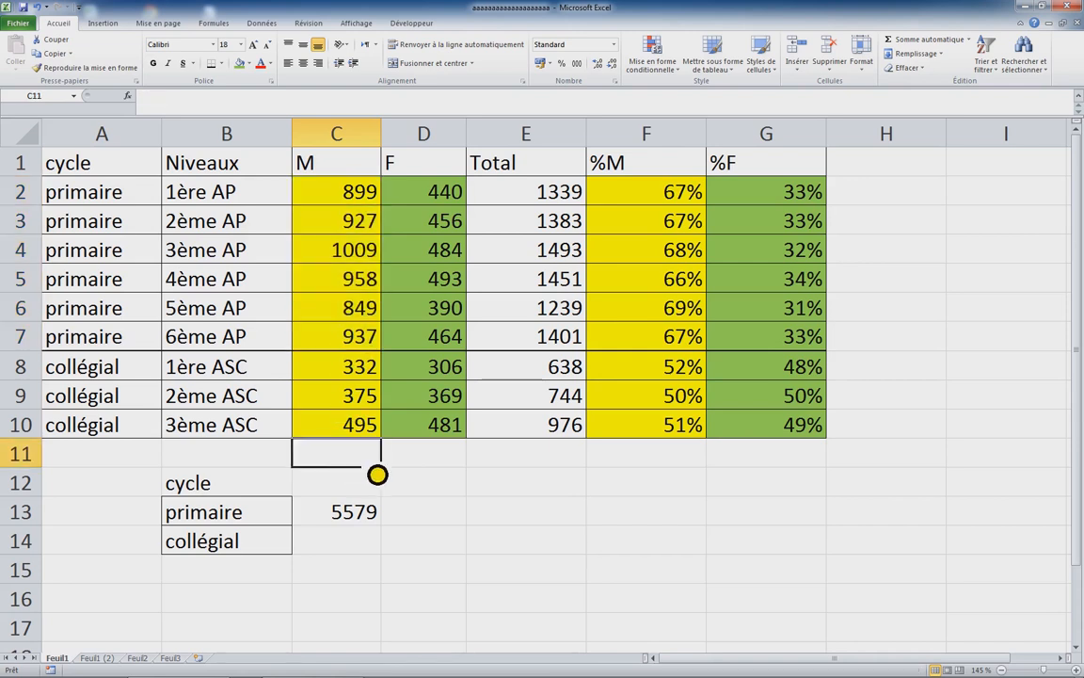
{"action": "type", "text": "=somme("}
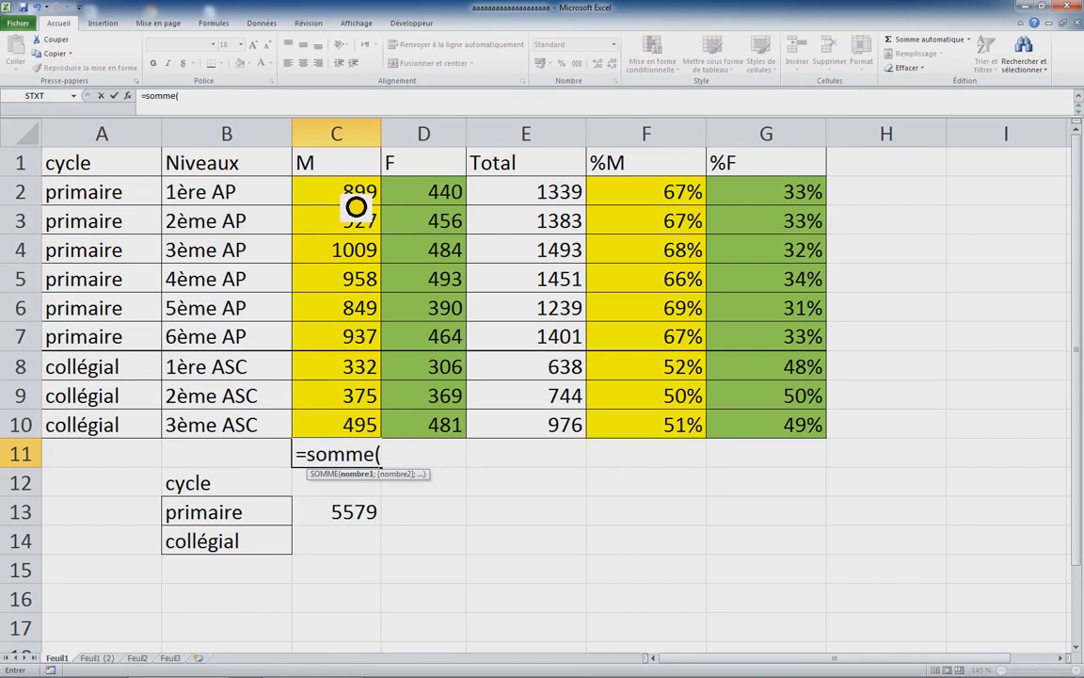
{"action": "left_click_drag", "start_coordinate": [357, 206], "coordinate": [354, 348]}
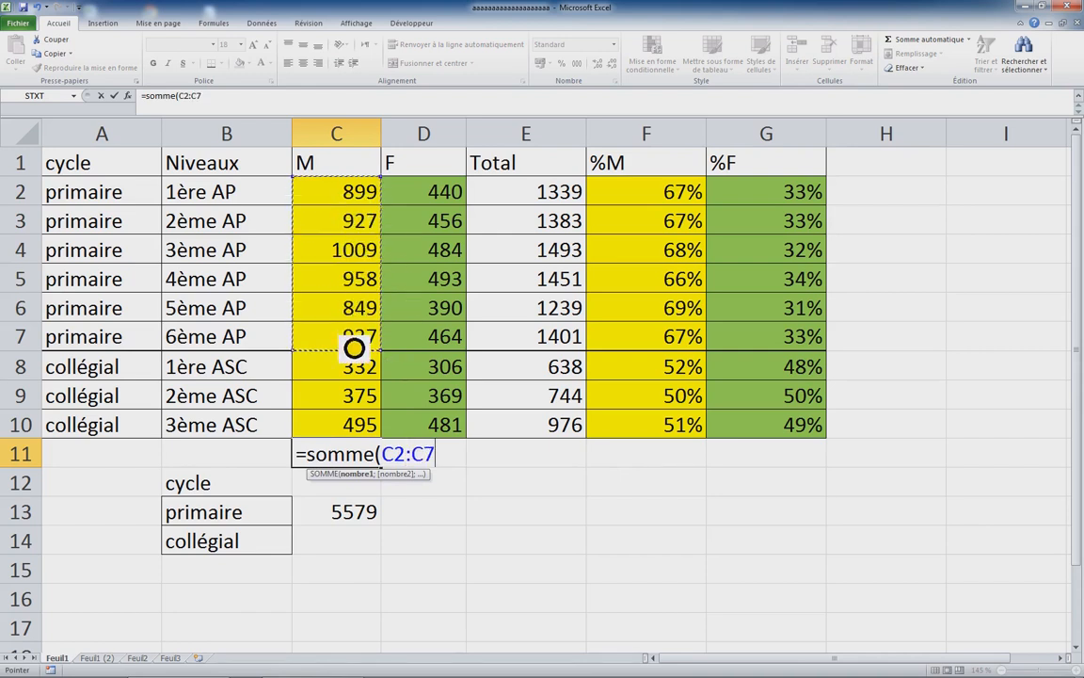
{"action": "key", "text": "Return"}
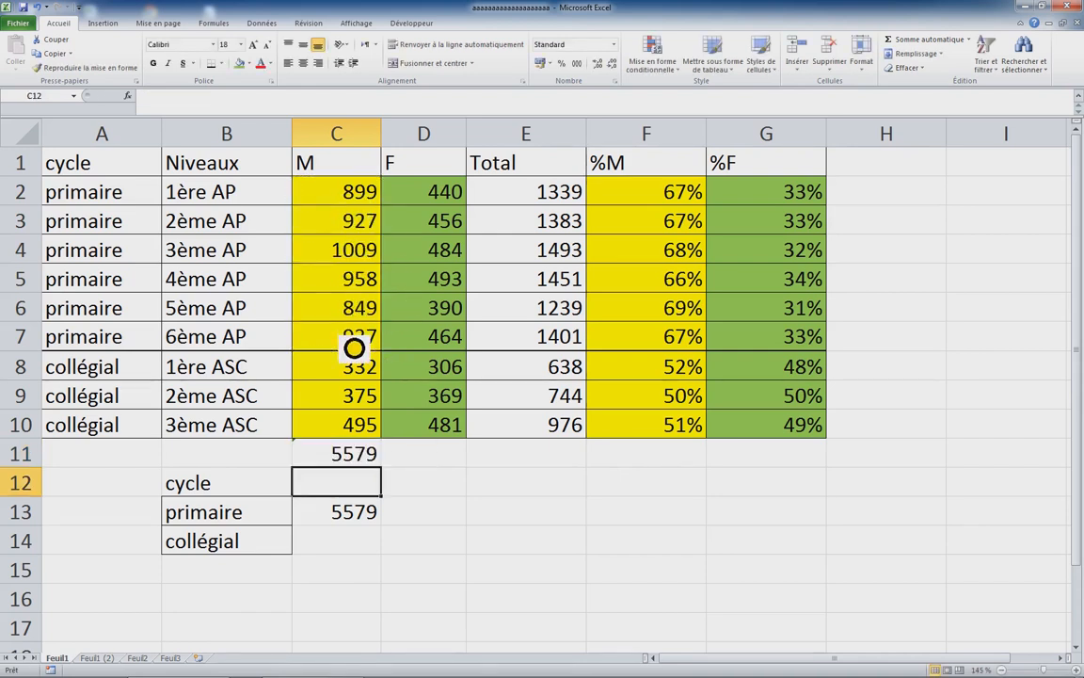
- Delete the cross-check sum from C11
{"action": "left_click", "coordinate": [344, 462]}
{"action": "key", "text": "Delete"}
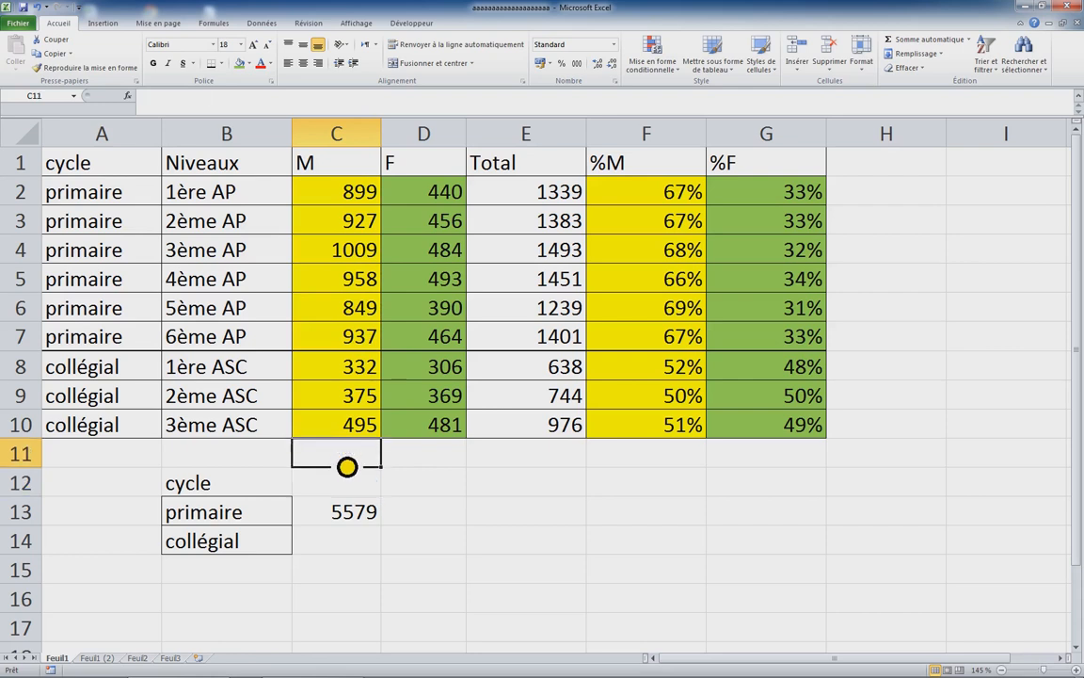
- Enter =SOMME.SI(A2:A10;B14;C2:C10) in C14 to total the M values of the collégial cycle
{"action": "left_click", "coordinate": [366, 530]}
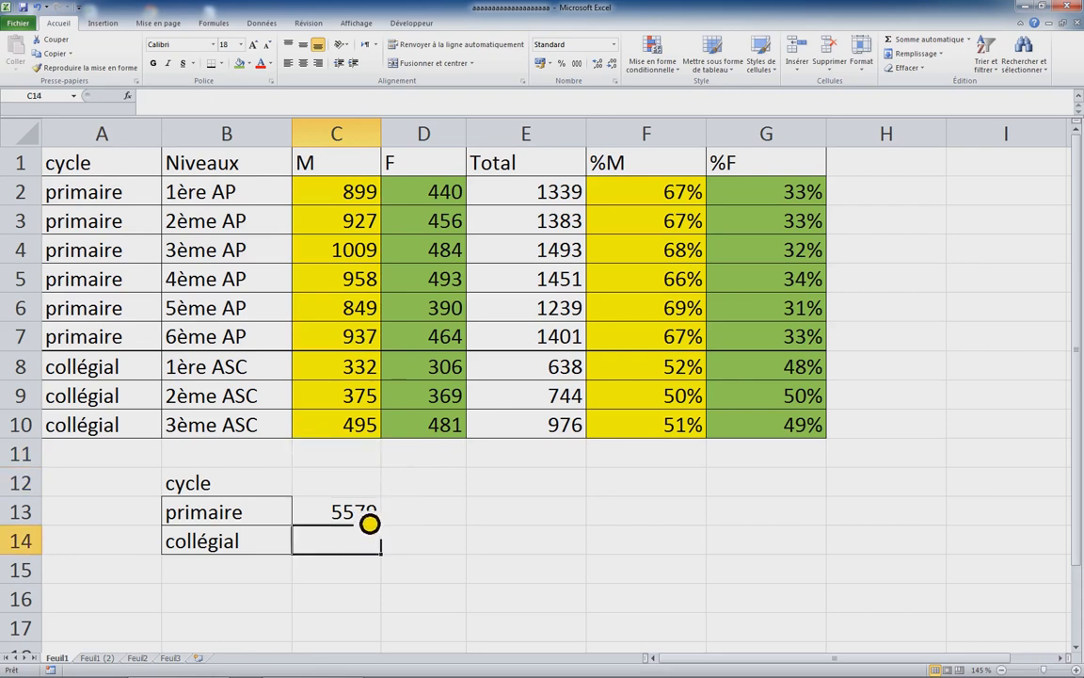
{"action": "type", "text": "="}
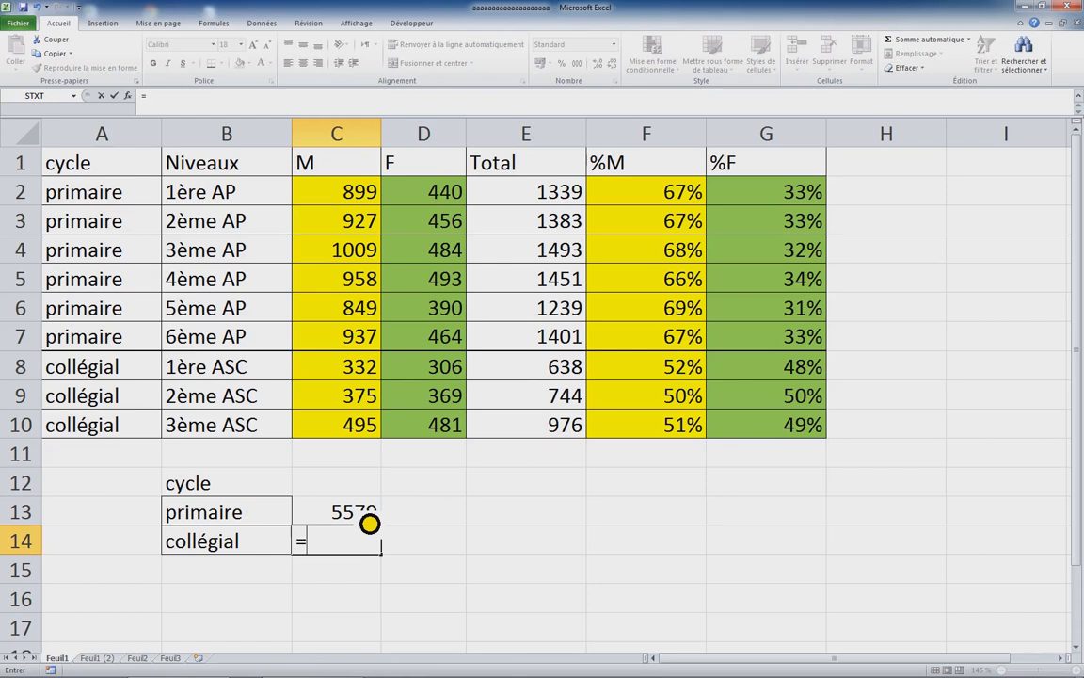
{"action": "type", "text": "somme.si("}
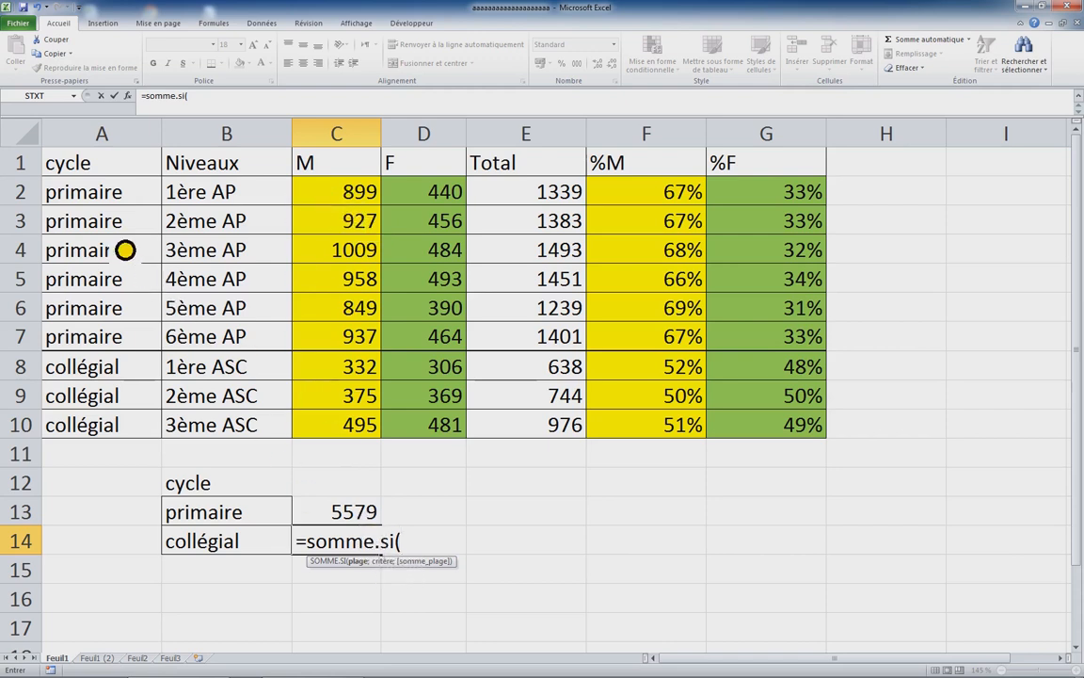
{"action": "left_click_drag", "start_coordinate": [109, 199], "coordinate": [106, 436]}
{"action": "type", "text": ";"}
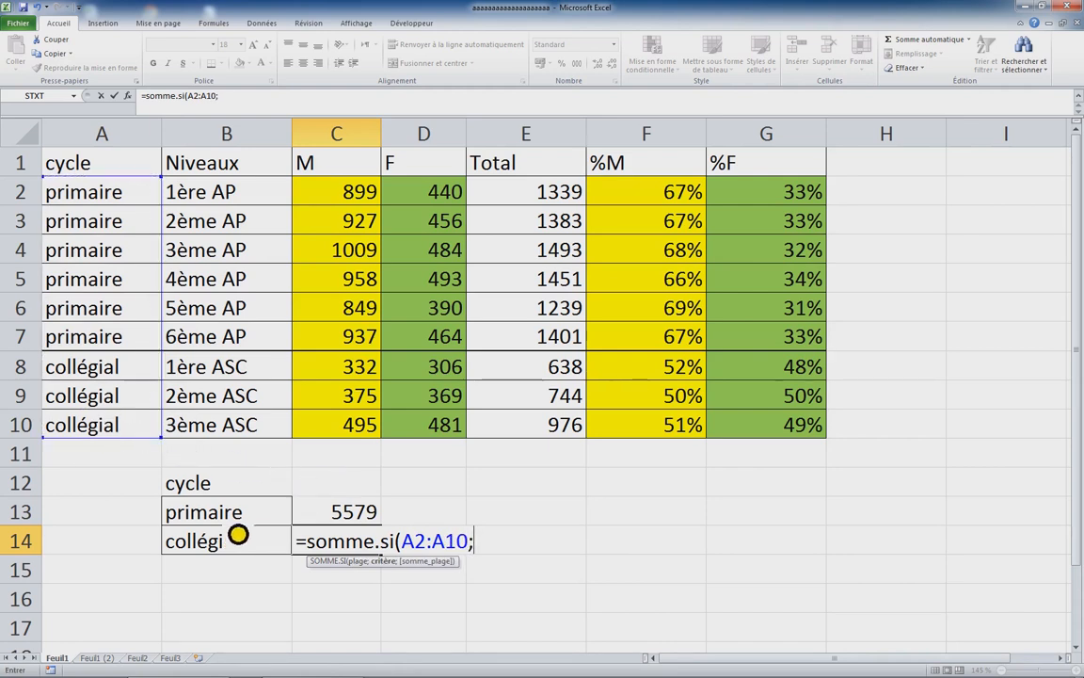
{"action": "left_click", "coordinate": [215, 554]}
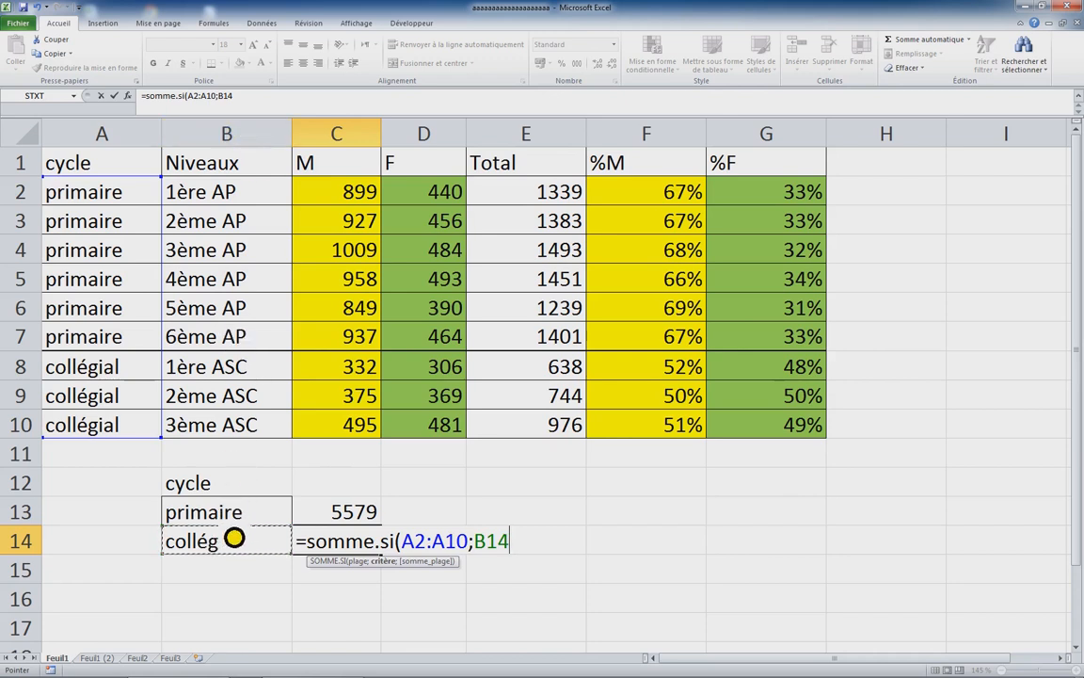
{"action": "type", "text": ";"}
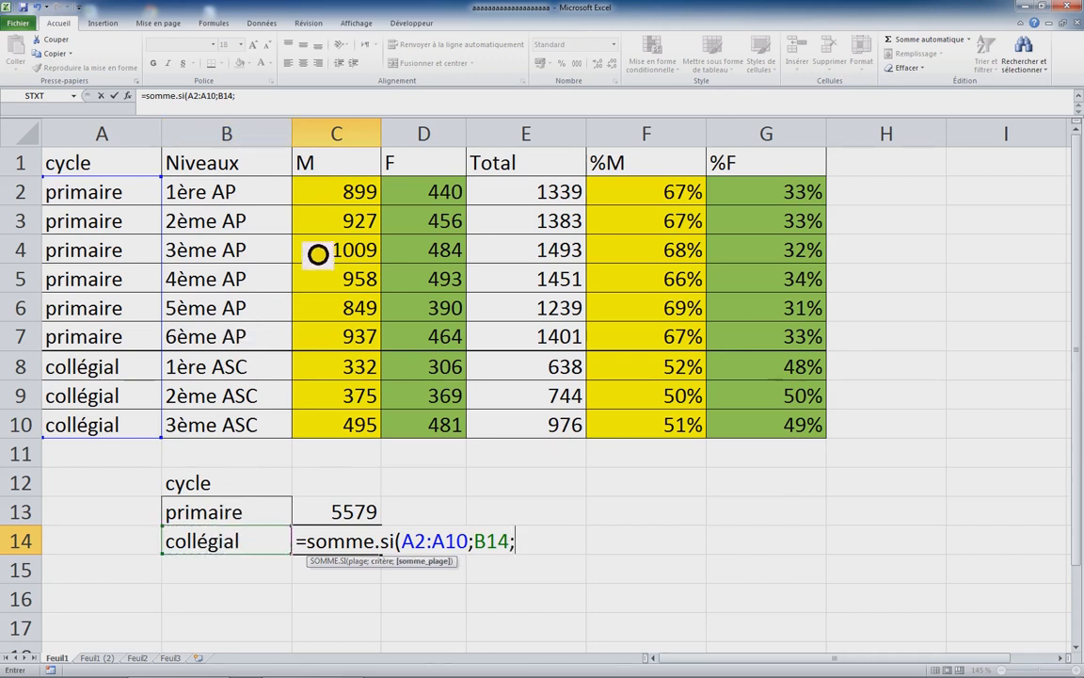
{"action": "left_click_drag", "start_coordinate": [334, 200], "coordinate": [334, 443]}
{"action": "key", "text": "Return"}
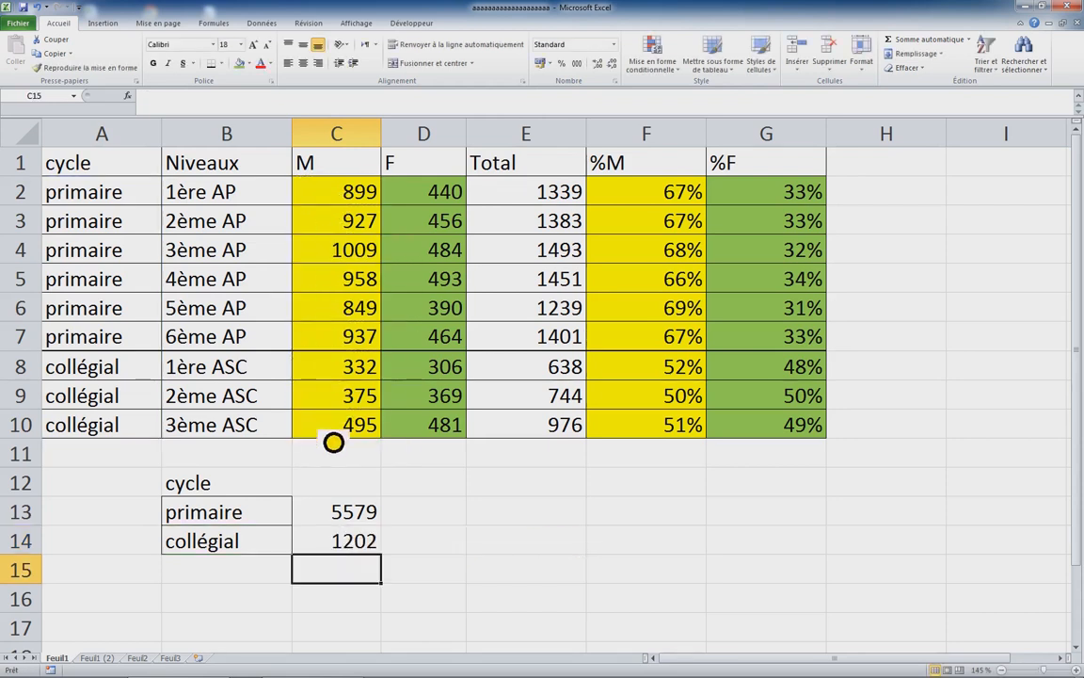
- Try to fill the C13 formula with its relative references across to the F column and down a row, and clear D13:D14
{"action": "left_click", "coordinate": [372, 516]}
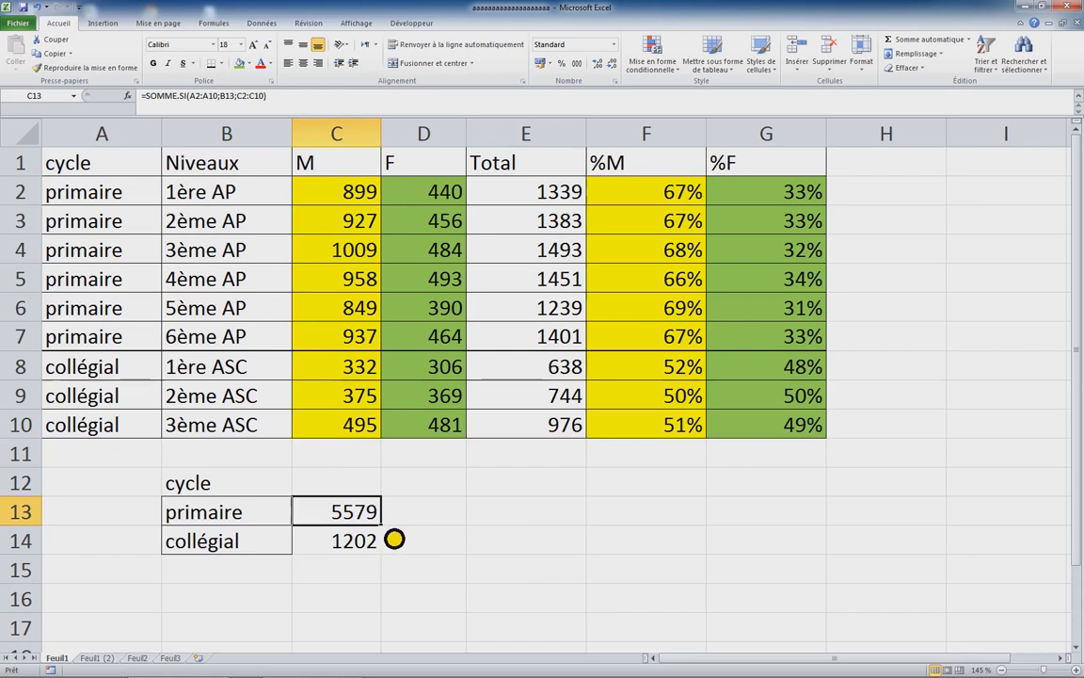
{"action": "left_click_drag", "start_coordinate": [395, 538], "coordinate": [445, 539]}
{"action": "key", "text": "Escape"}
{"action": "left_click_drag", "start_coordinate": [458, 539], "coordinate": [445, 553]}
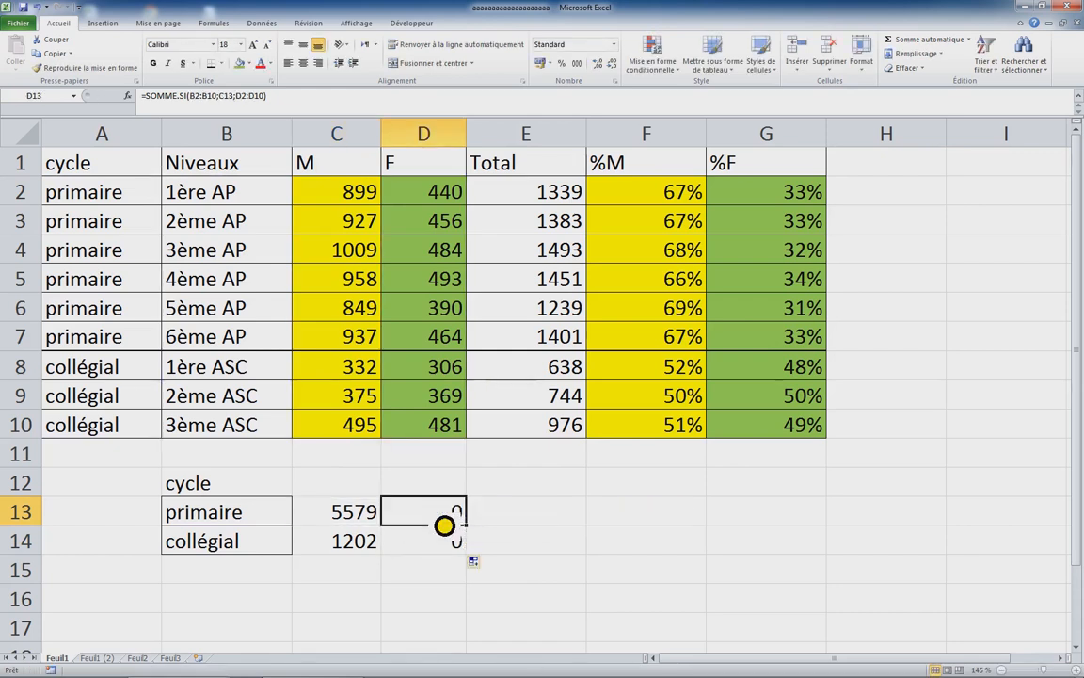
{"action": "key", "text": "Delete"}
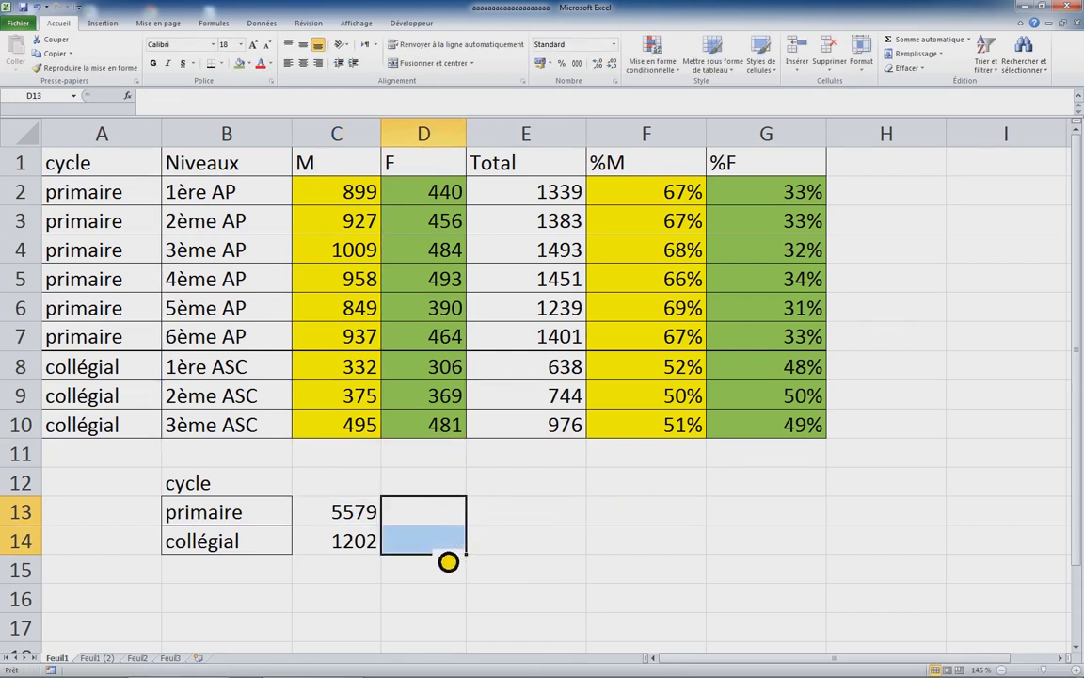
- Edit the C13 formula to =SOMME.SI($A$2:$A$10;$B13;$C$2:$C$10) with absolute ranges and a fixed criterion column
{"action": "left_click", "coordinate": [363, 520]}
{"action": "double_click", "coordinate": [348, 524]}
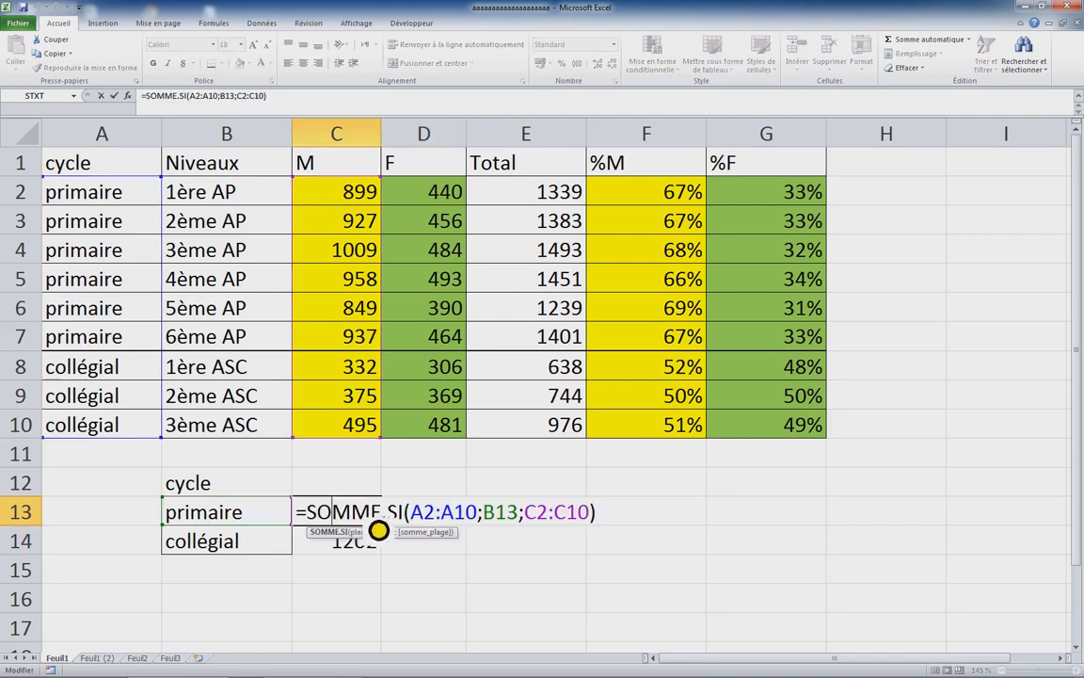
{"action": "double_click", "coordinate": [424, 515]}
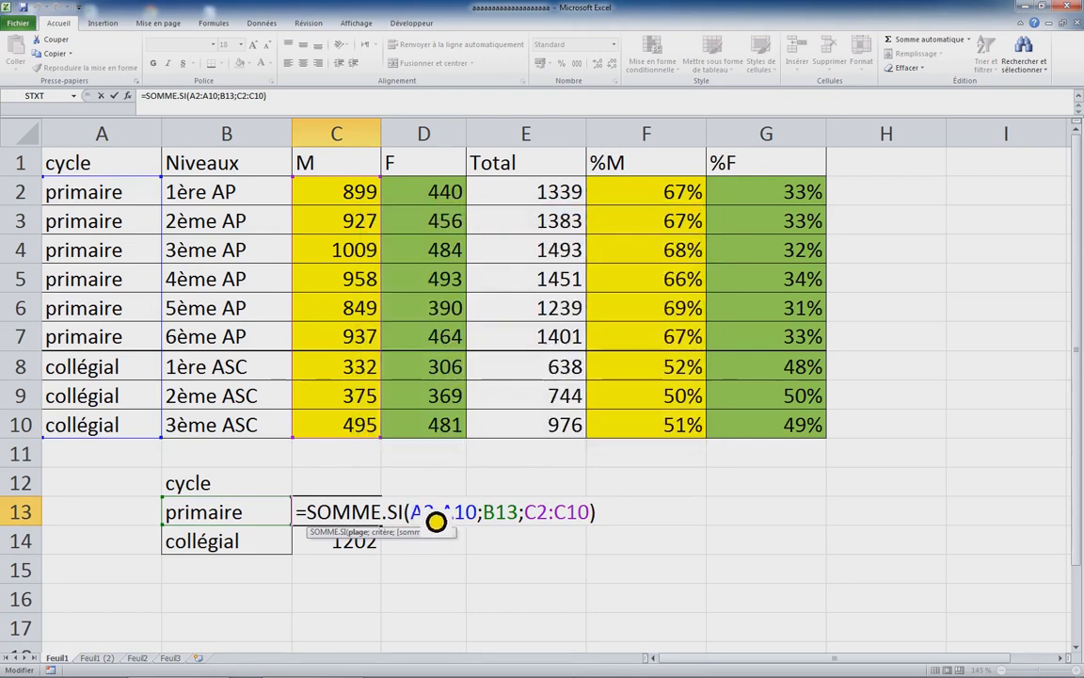
{"action": "left_click_drag", "start_coordinate": [411, 517], "coordinate": [488, 524]}
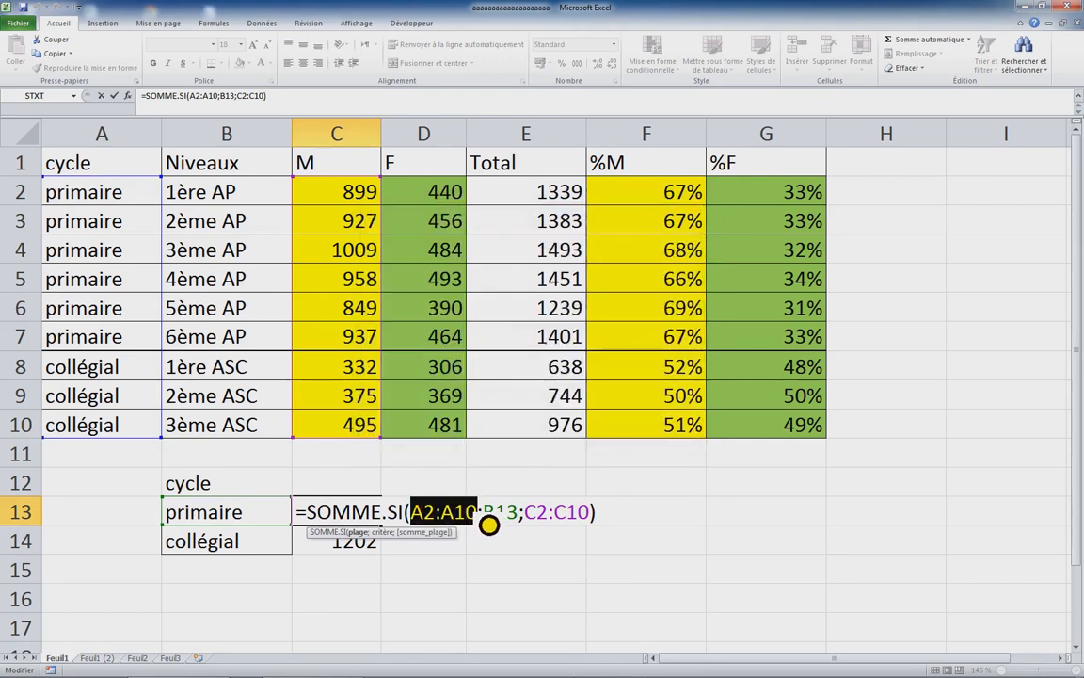
{"action": "key", "text": "F4"}
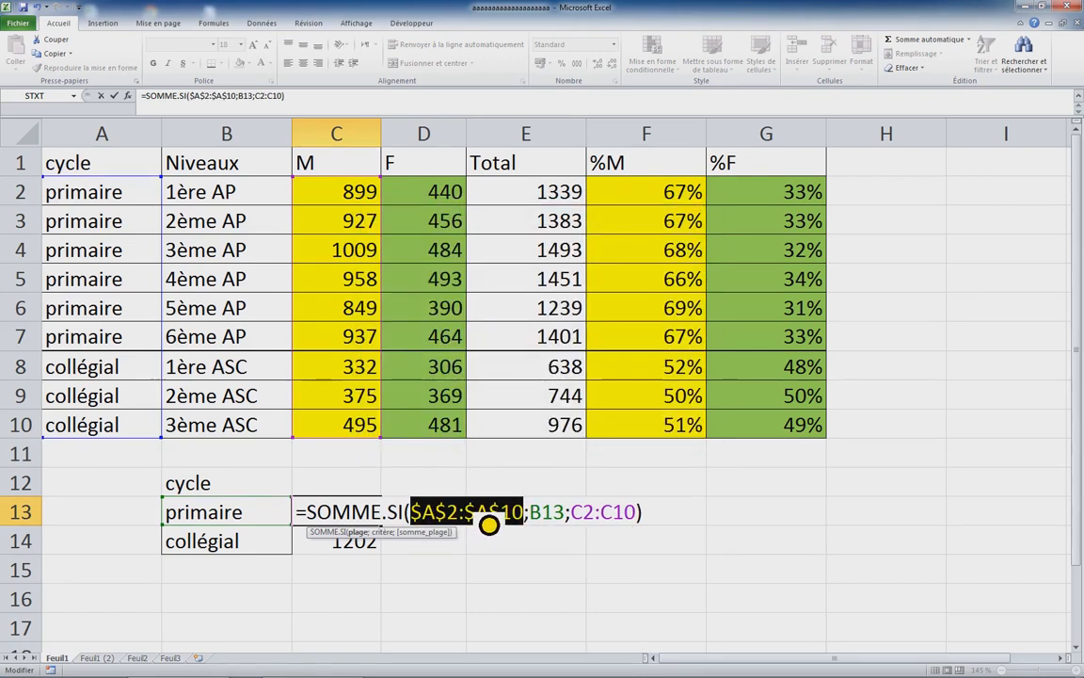
{"action": "left_click", "coordinate": [555, 525]}
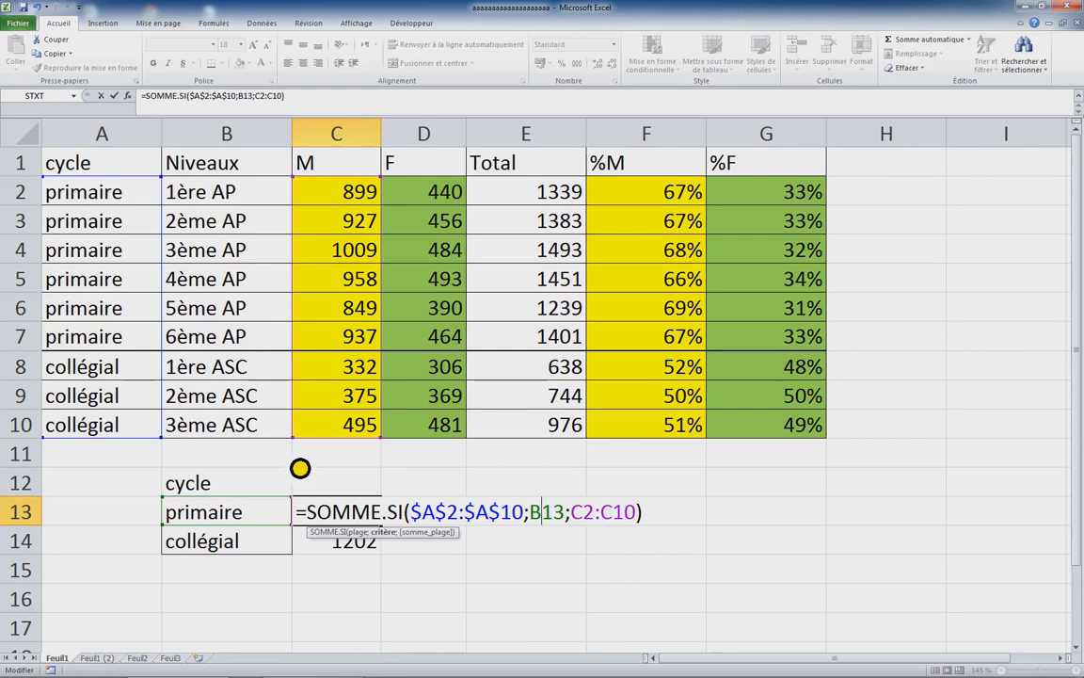
{"action": "key", "text": "F4"}
{"action": "key", "text": "F4"}
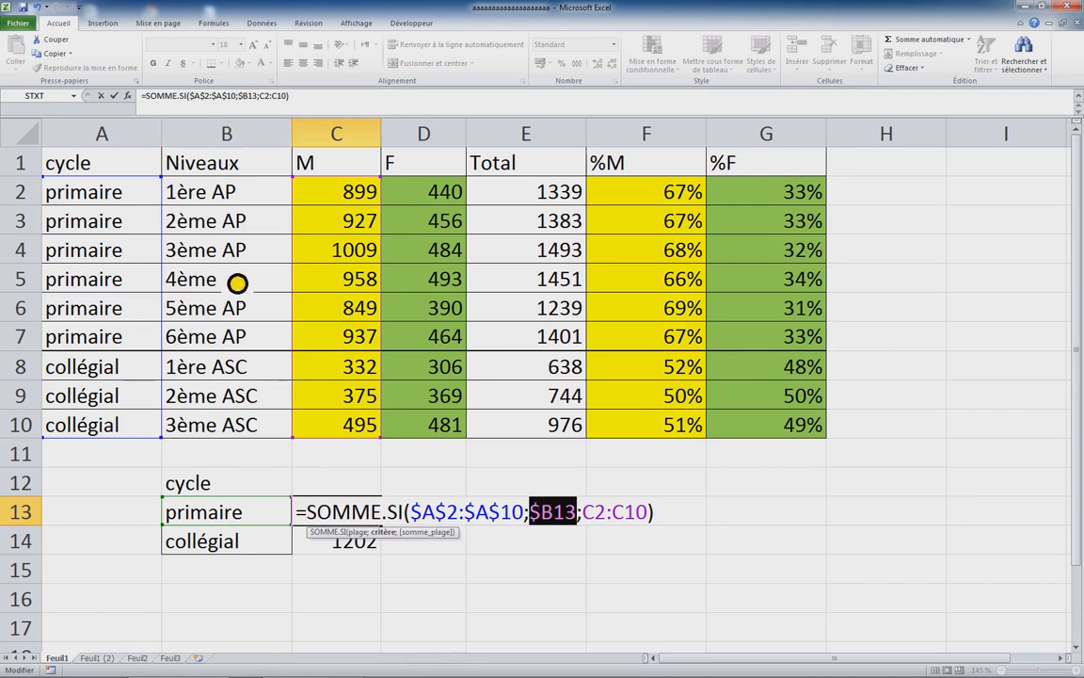
{"action": "left_click", "coordinate": [607, 511]}
{"action": "key", "text": "F4"}
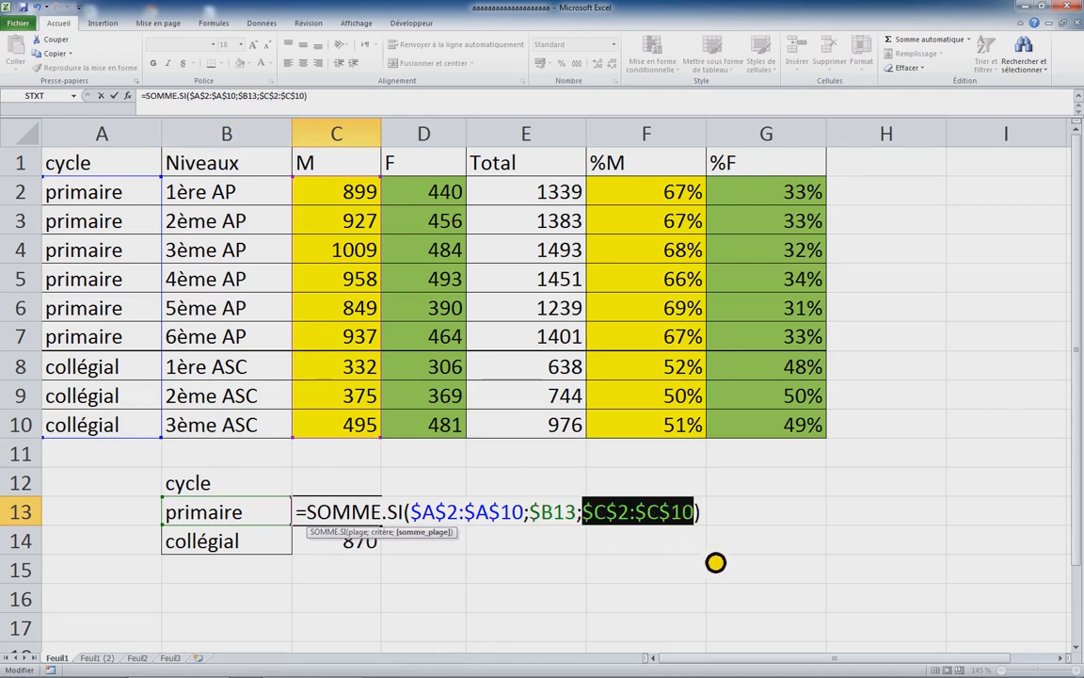
{"action": "key", "text": "Return"}
- Make the sum range in C13 relative again, fill the primaire formula across to E13, and clear C14
{"action": "left_click", "coordinate": [371, 521]}
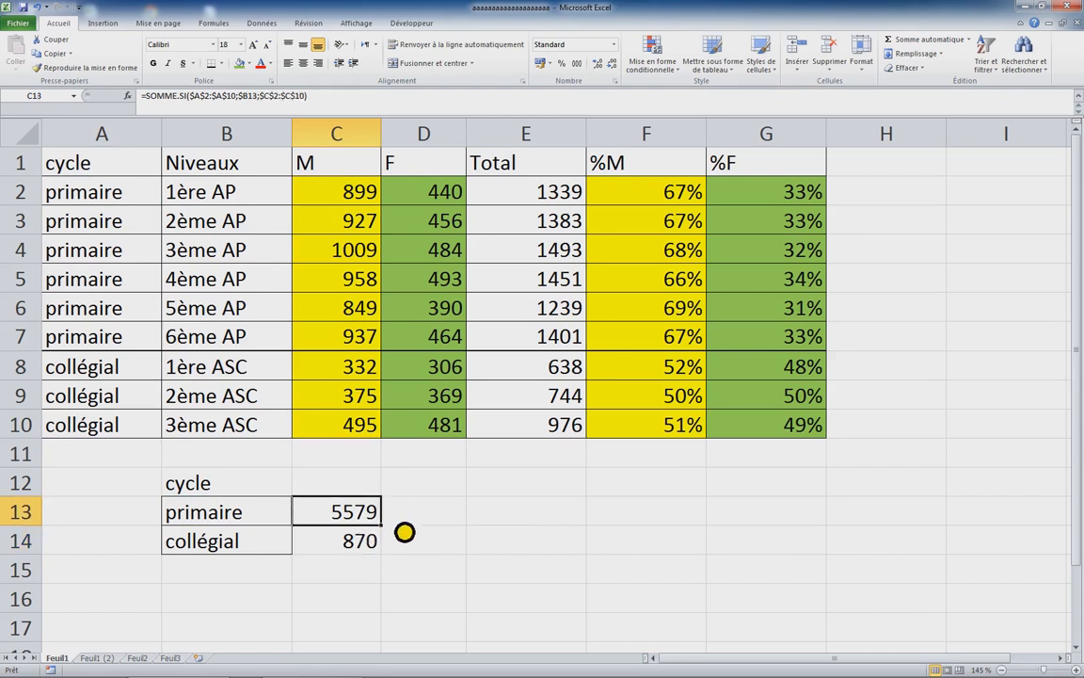
{"action": "double_click", "coordinate": [368, 523]}
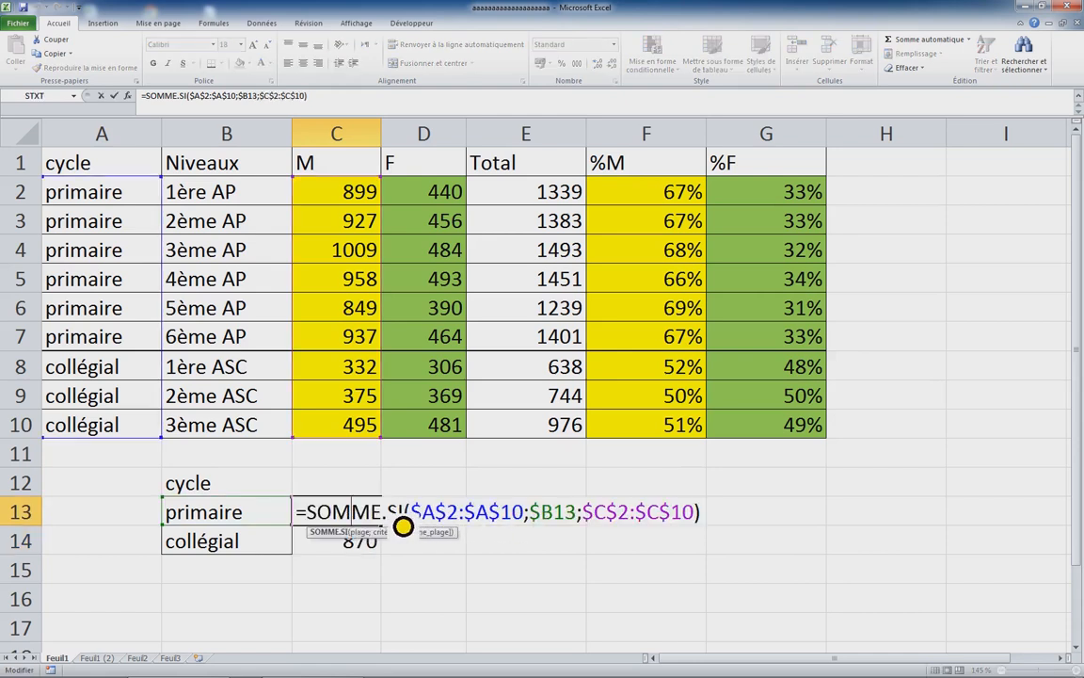
{"action": "key", "text": "Return"}
{"action": "key", "text": "ctrl+d"}
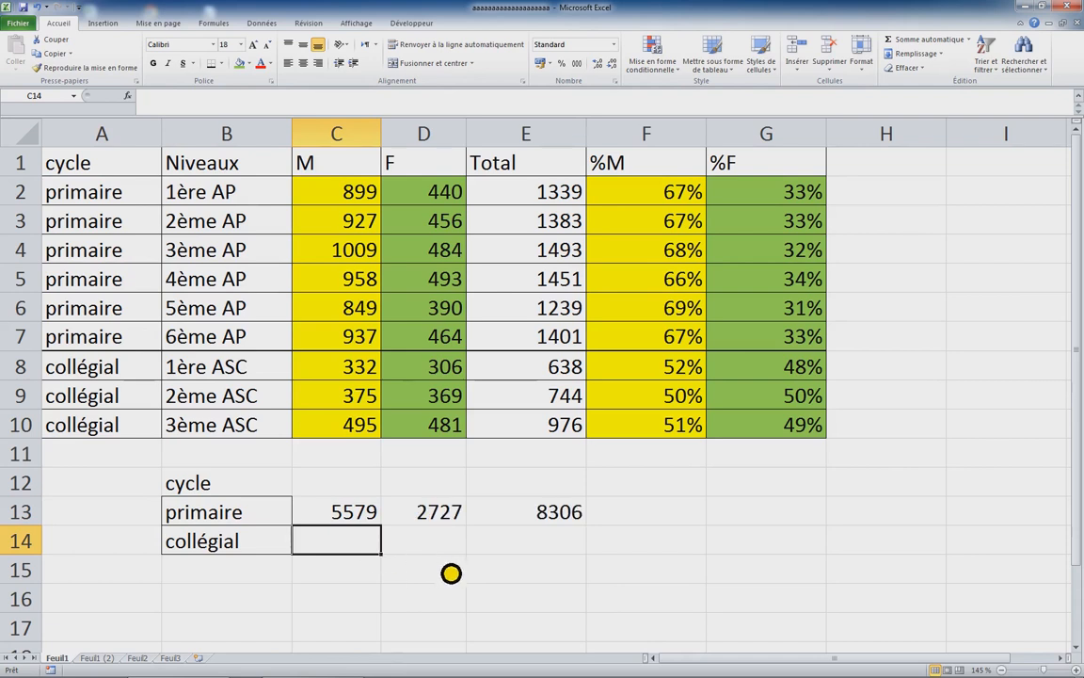
- Enter =SOMME.SI($A$2:$A$10;$B$14;C2:C10) in C14 for the collégial cycle and fill it across to E14
{"action": "type", "text": "="}
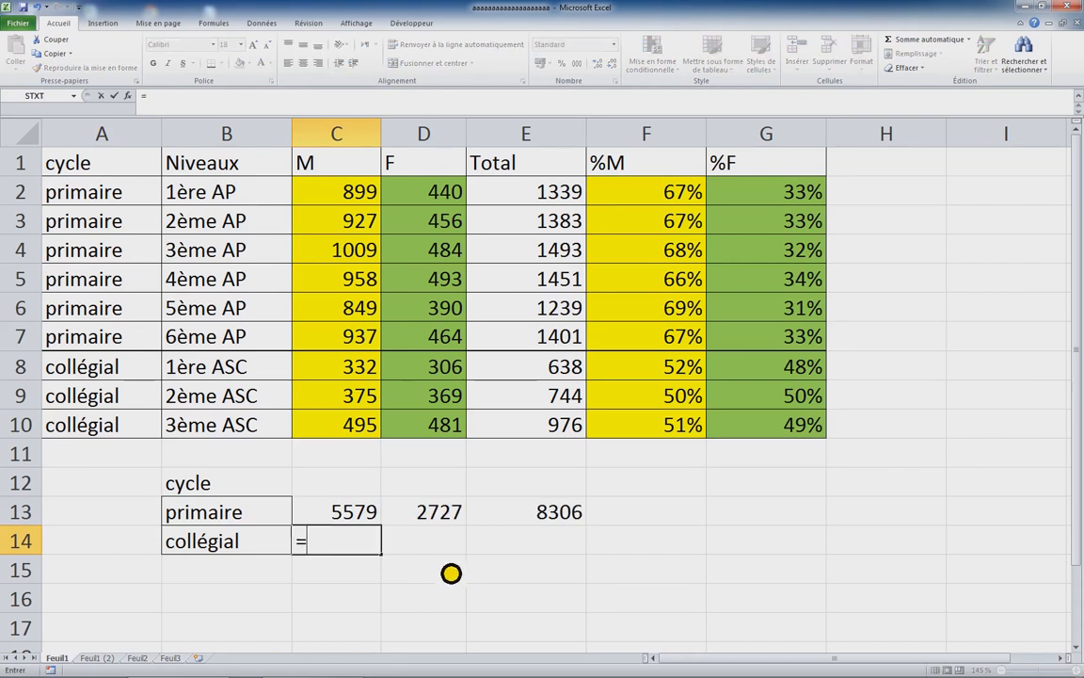
{"action": "type", "text": "somme.si"}
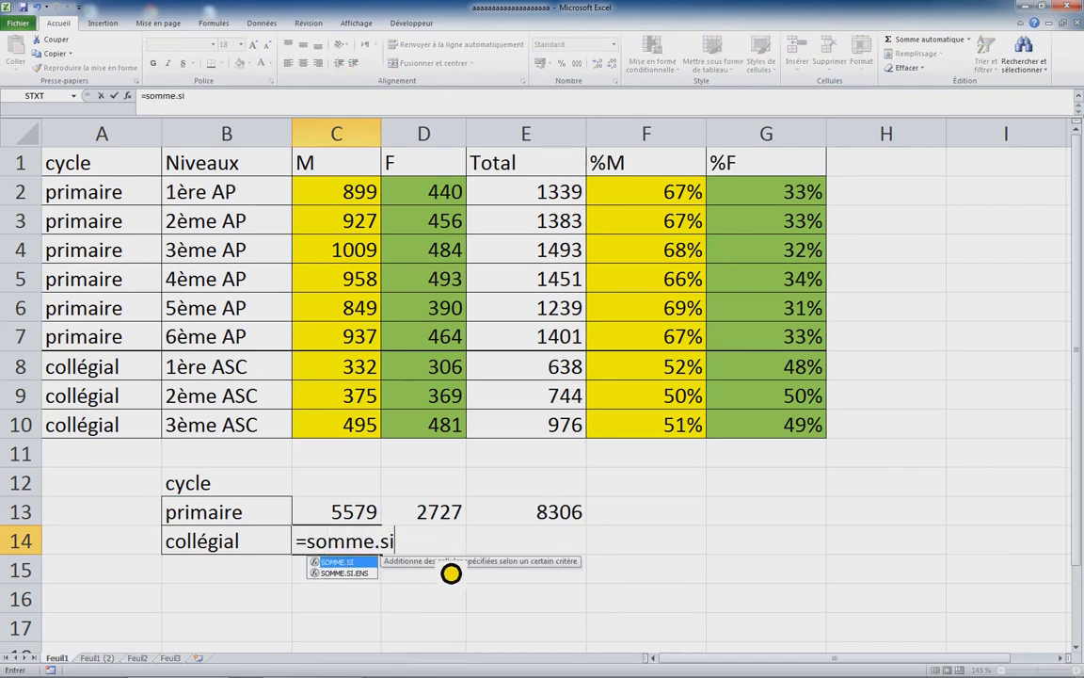
{"action": "type", "text": "("}
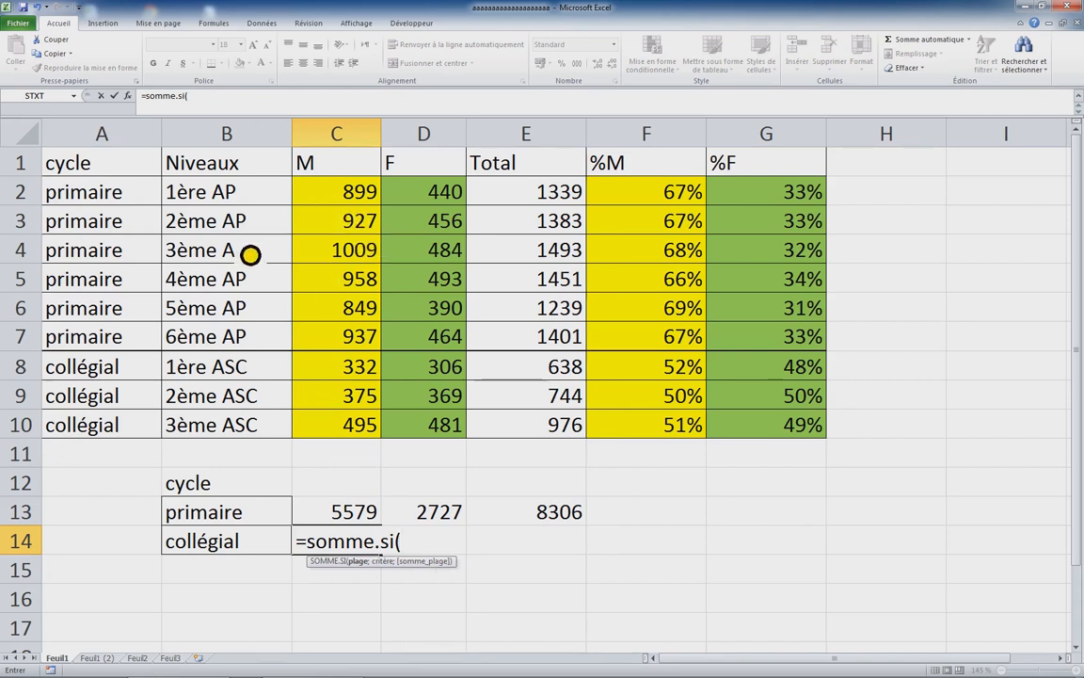
{"action": "left_click_drag", "start_coordinate": [74, 197], "coordinate": [86, 434]}
{"action": "key", "text": "F4"}
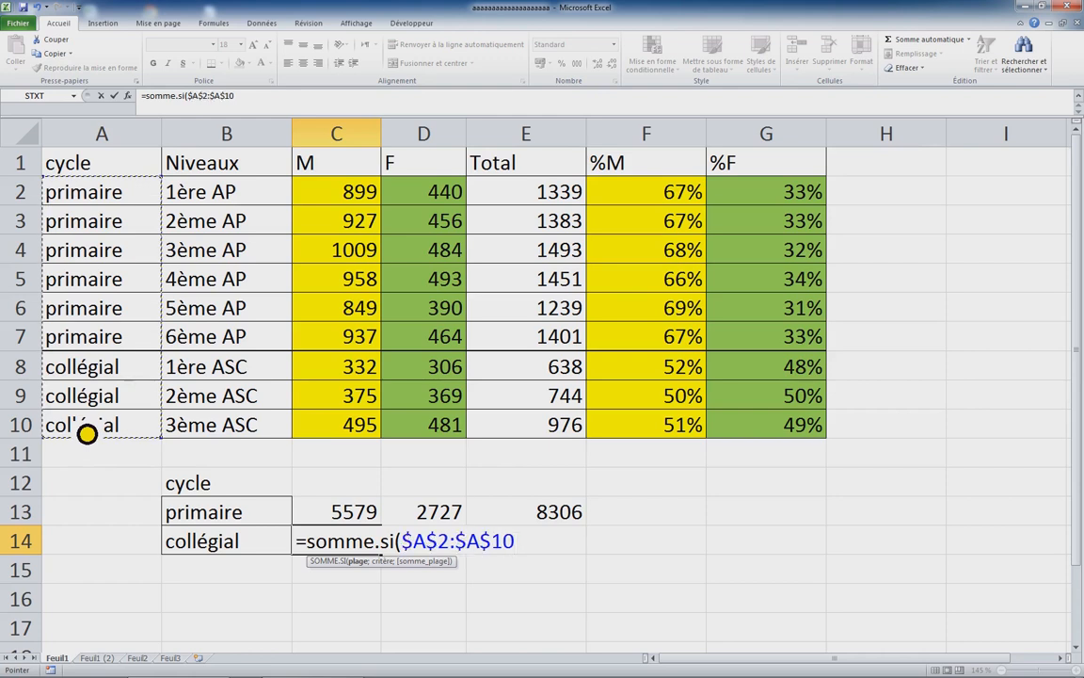
{"action": "type", "text": ","}
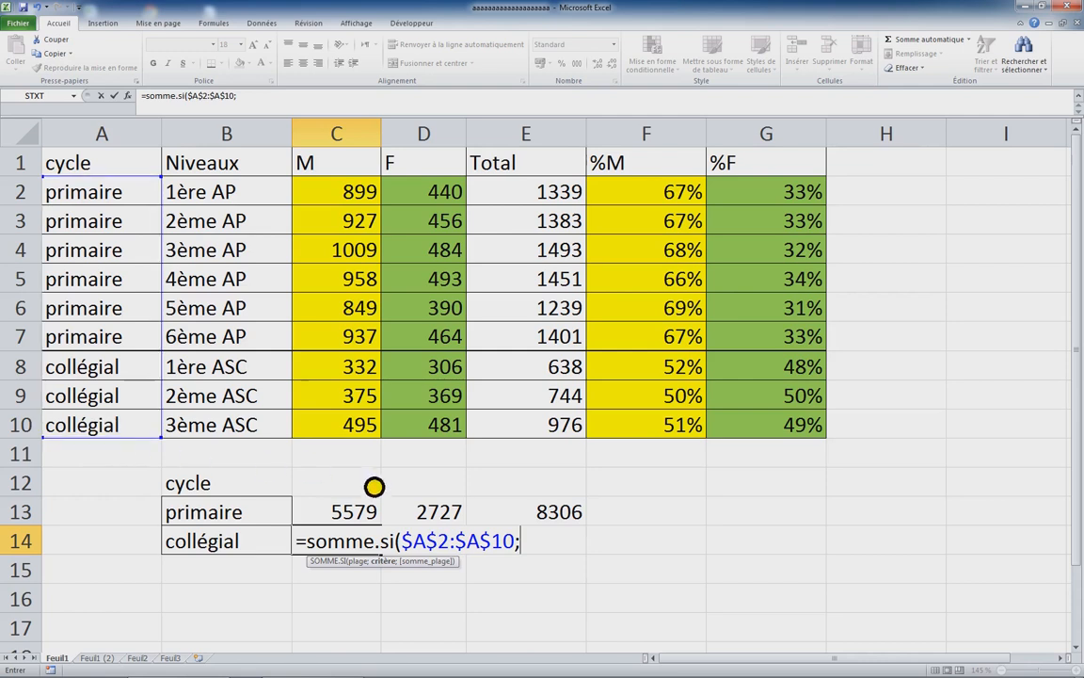
{"action": "left_click", "coordinate": [216, 549]}
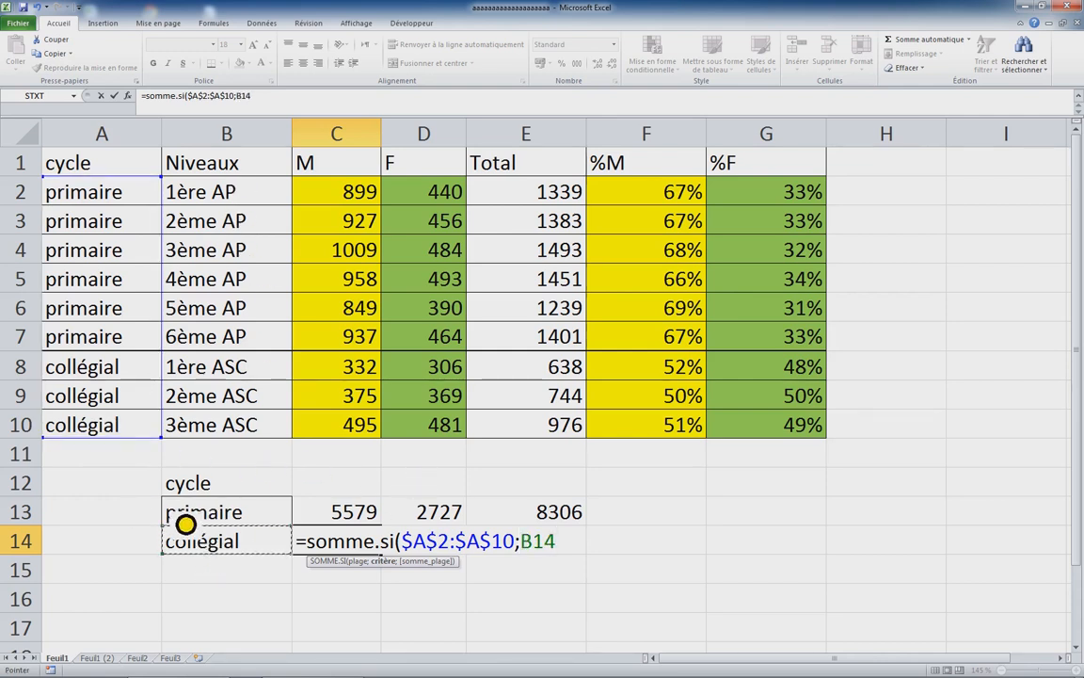
{"action": "key", "text": "F4"}
{"action": "type", "text": ";"}
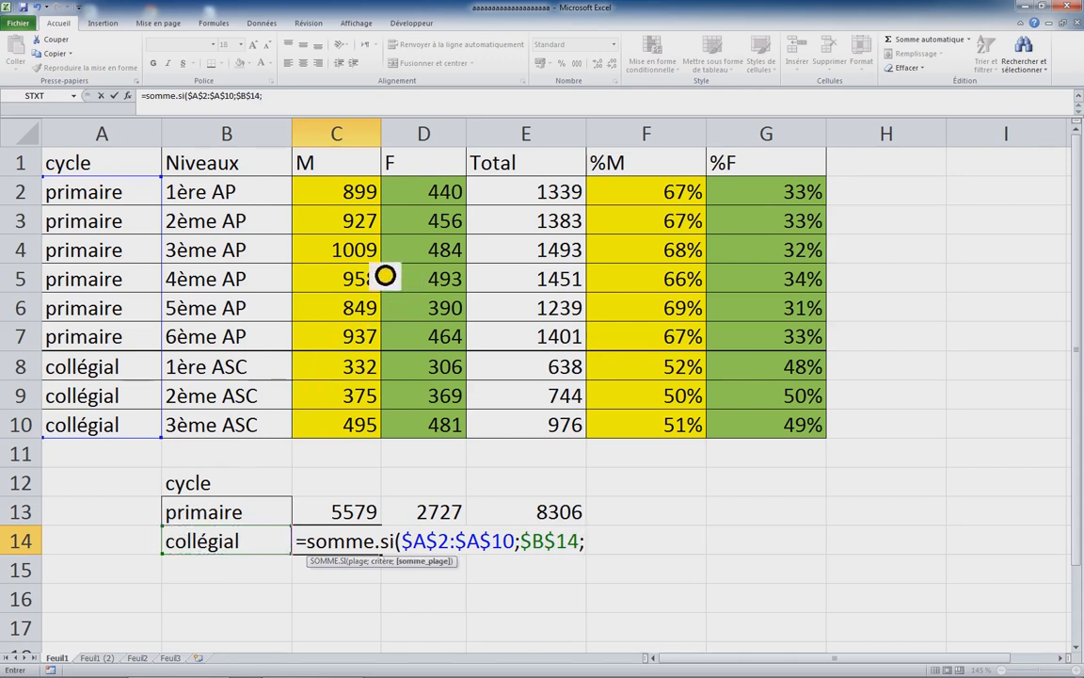
{"action": "left_click_drag", "start_coordinate": [334, 205], "coordinate": [334, 436]}
{"action": "key", "text": "Return"}
{"action": "left_click", "coordinate": [368, 548]}
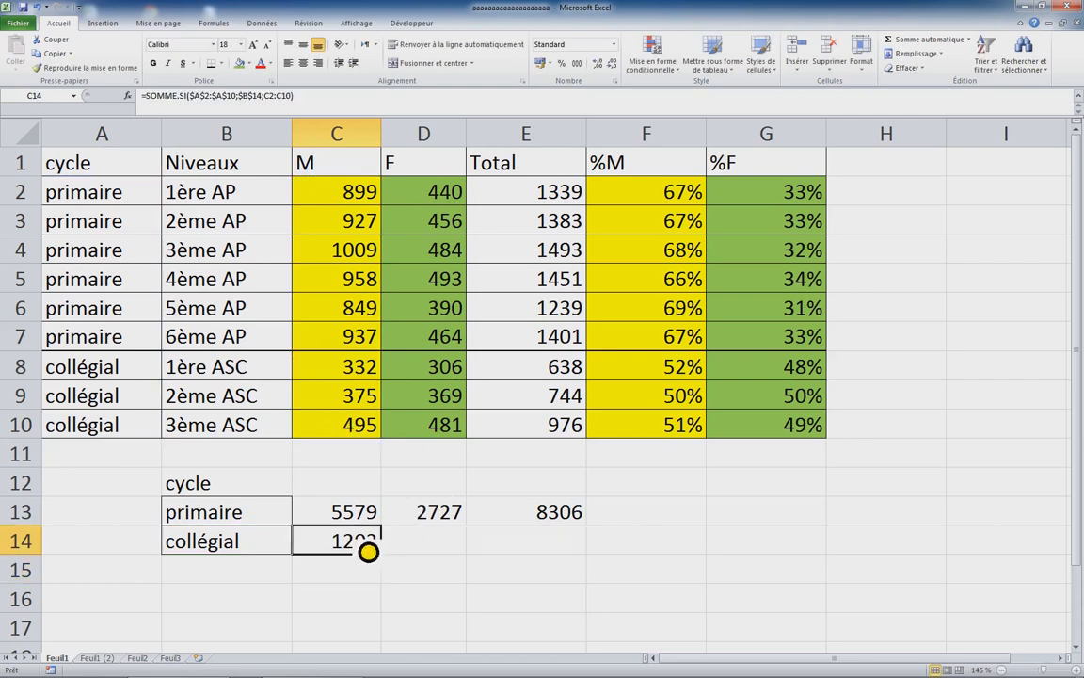
{"action": "left_click_drag", "start_coordinate": [380, 554], "coordinate": [578, 563]}
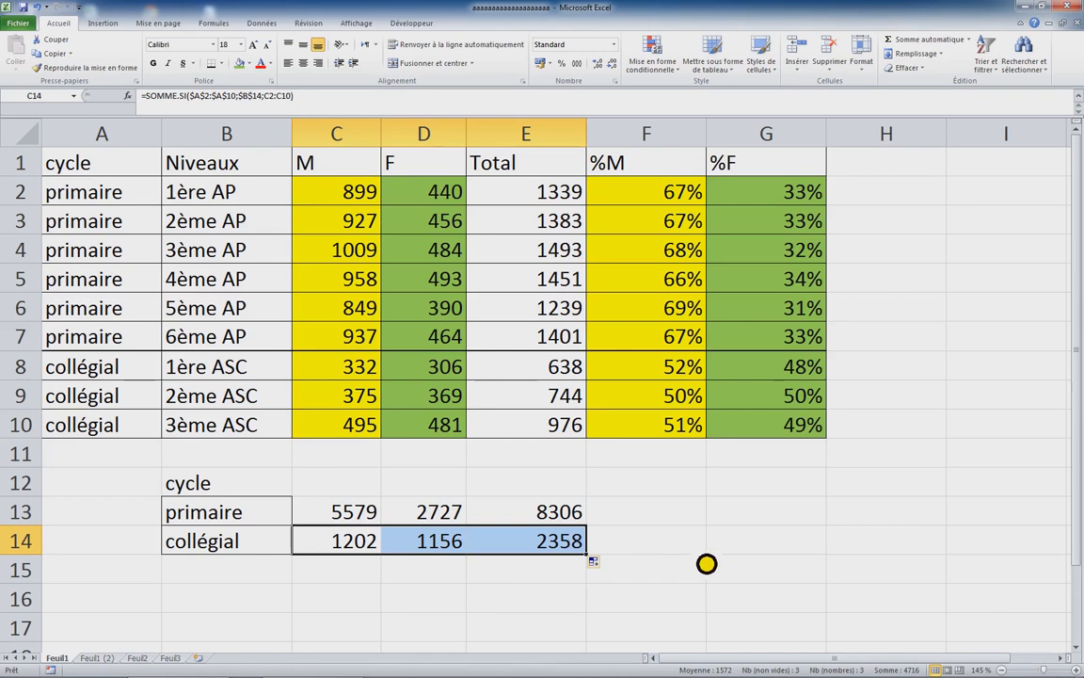
- Check the cycle totals against the selection sums of E8:E10, E2:E7, D2:D7 and C2:C7
{"action": "left_click_drag", "start_coordinate": [564, 374], "coordinate": [561, 433]}
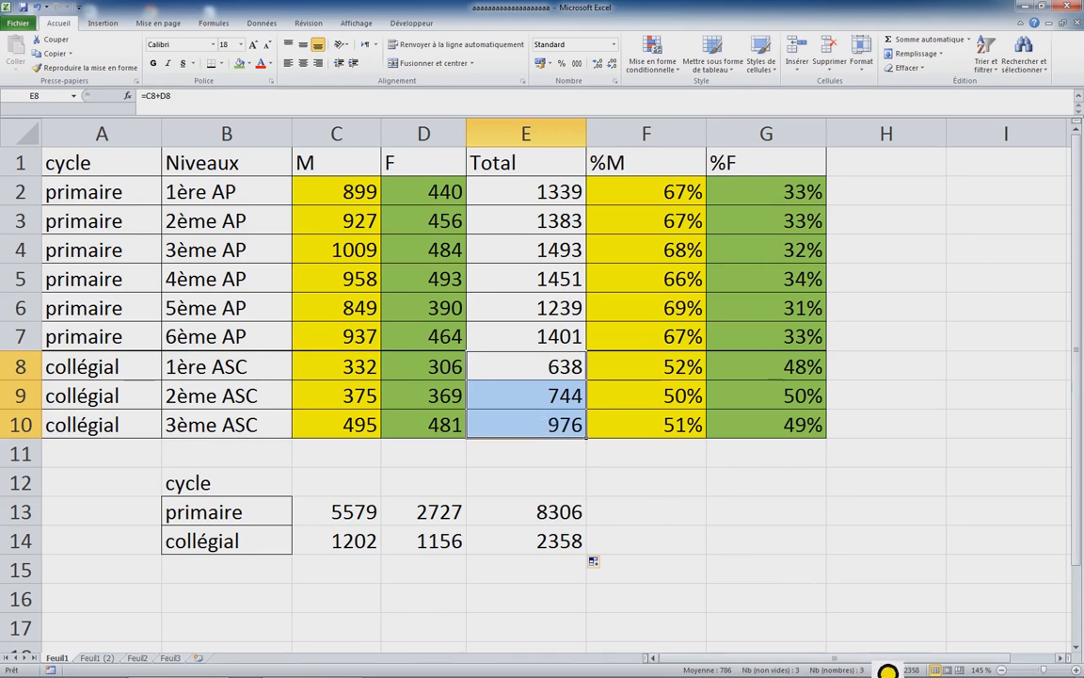
{"action": "left_click", "coordinate": [670, 483]}
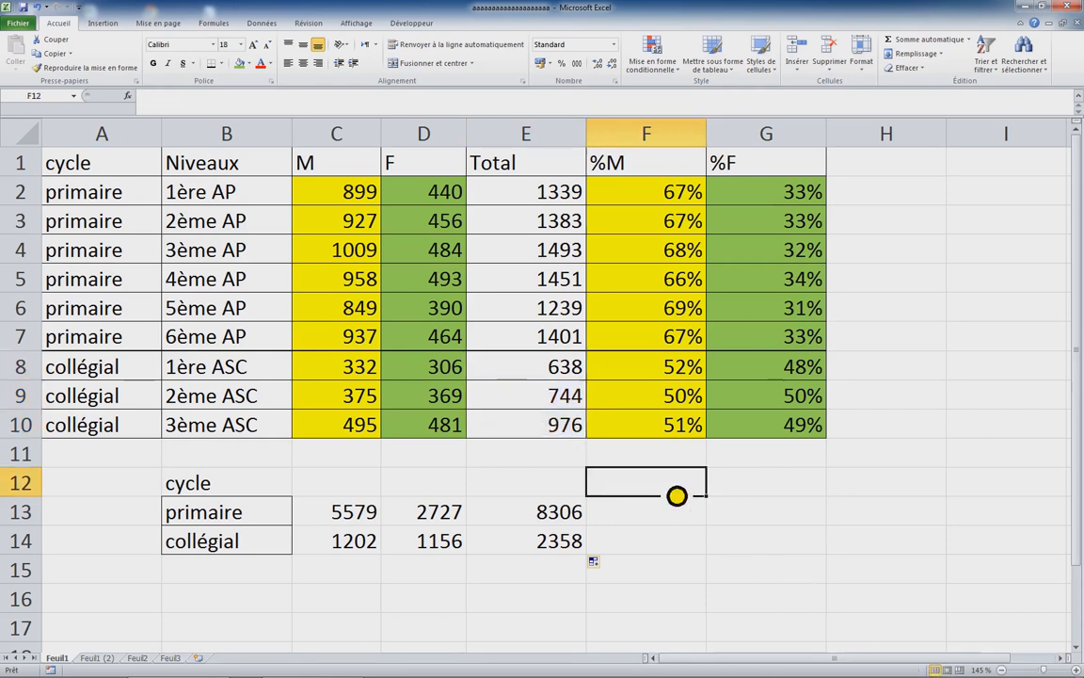
{"action": "left_click", "coordinate": [576, 511]}
{"action": "left_click_drag", "start_coordinate": [544, 198], "coordinate": [544, 341]}
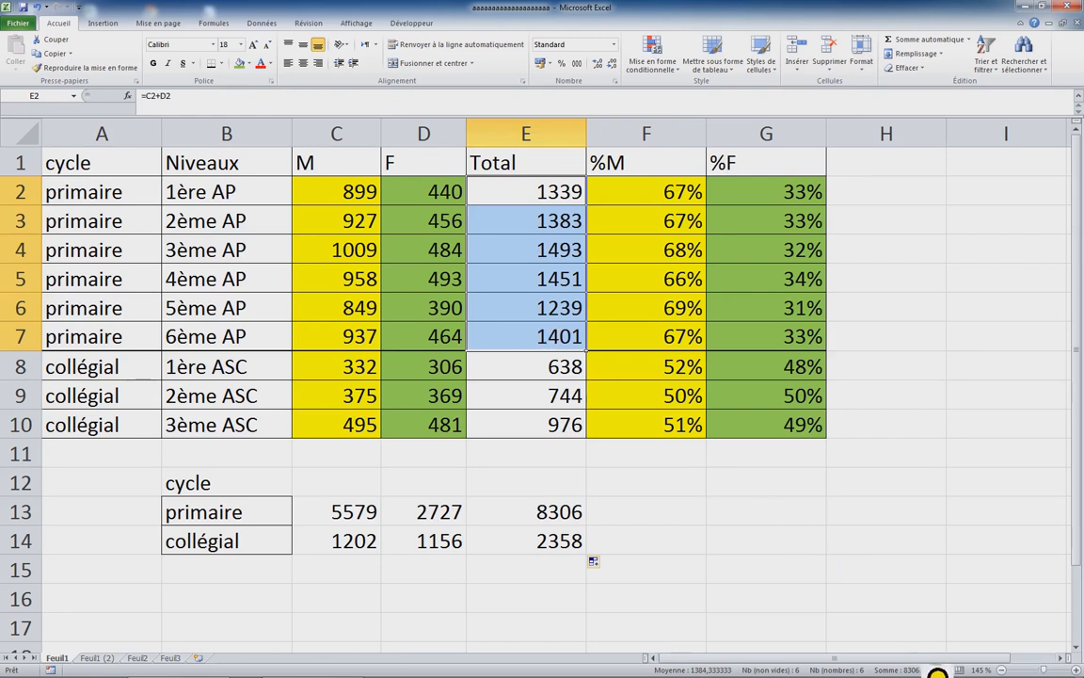
{"action": "left_click", "coordinate": [423, 201]}
{"action": "left_click_drag", "start_coordinate": [423, 200], "coordinate": [428, 350]}
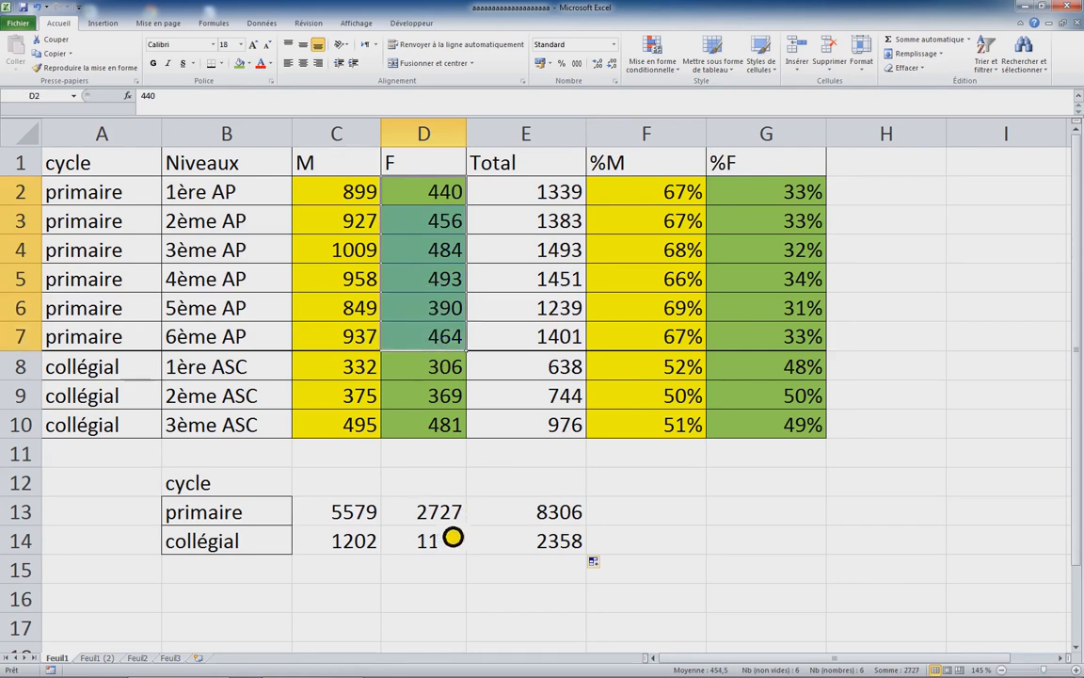
{"action": "left_click_drag", "start_coordinate": [351, 201], "coordinate": [355, 358]}
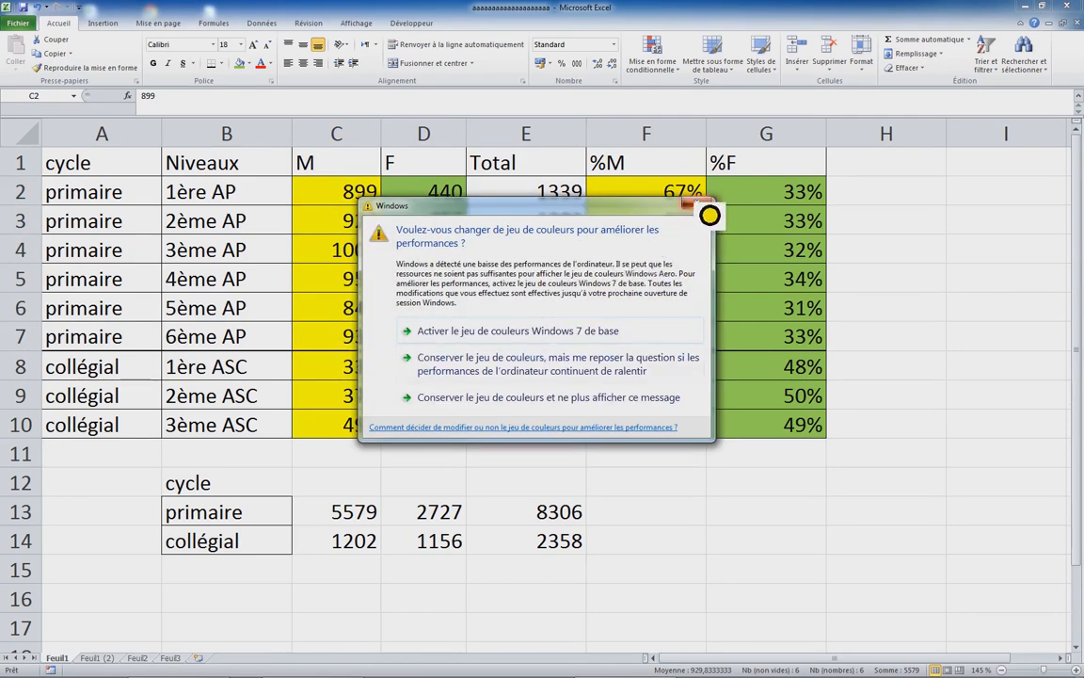
- Dismiss the Windows colour scheme prompt and check the collégial M total against the selection sum of C8:C10
{"action": "left_click", "coordinate": [708, 211]}
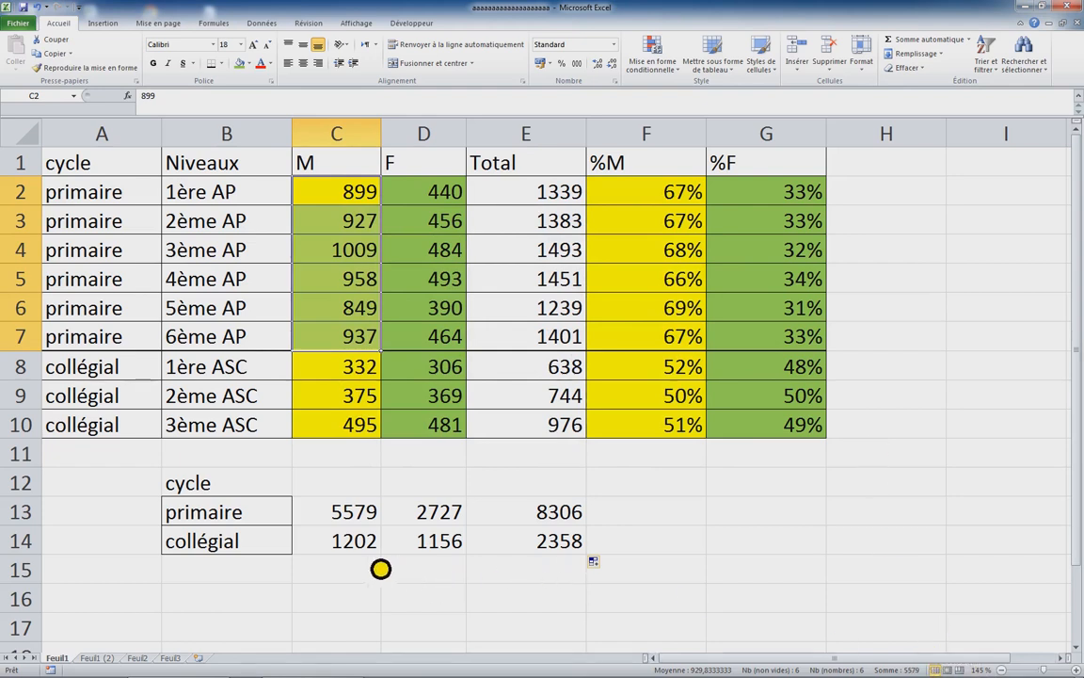
{"action": "left_click_drag", "start_coordinate": [368, 565], "coordinate": [369, 546]}
{"action": "left_click_drag", "start_coordinate": [373, 368], "coordinate": [356, 434]}
{"action": "left_click", "coordinate": [680, 492]}
{"action": "left_click_drag", "start_coordinate": [340, 520], "coordinate": [551, 547]}
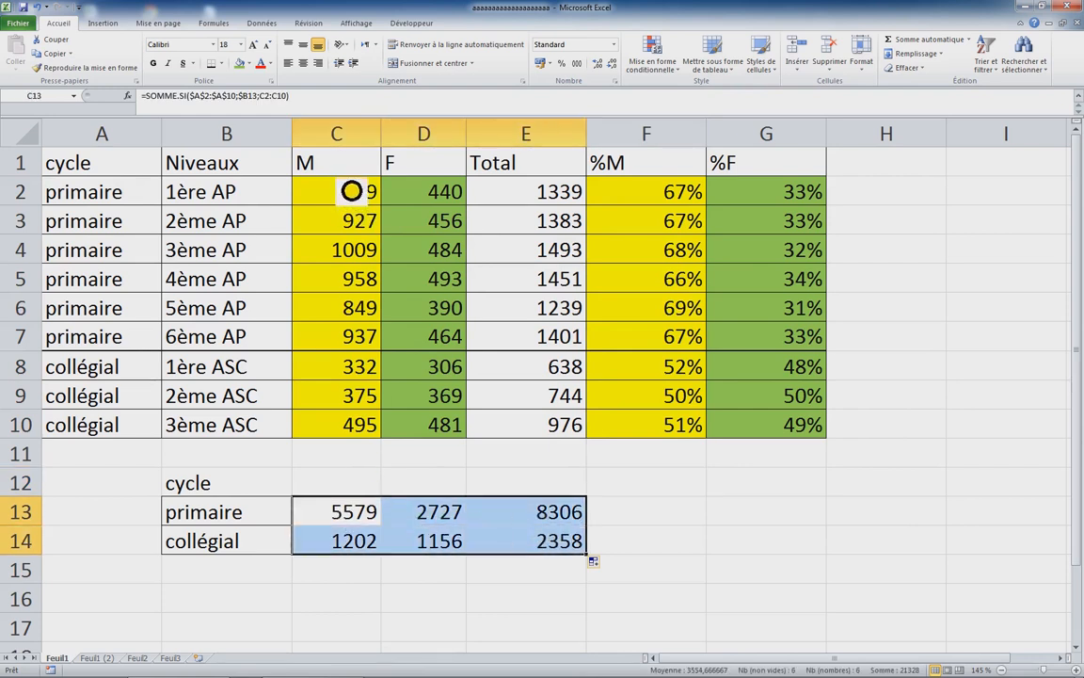
- Copy the M, F and Total headers from C1:E1 to C12:E12 above the cycle totals
{"action": "left_click_drag", "start_coordinate": [314, 165], "coordinate": [508, 178]}
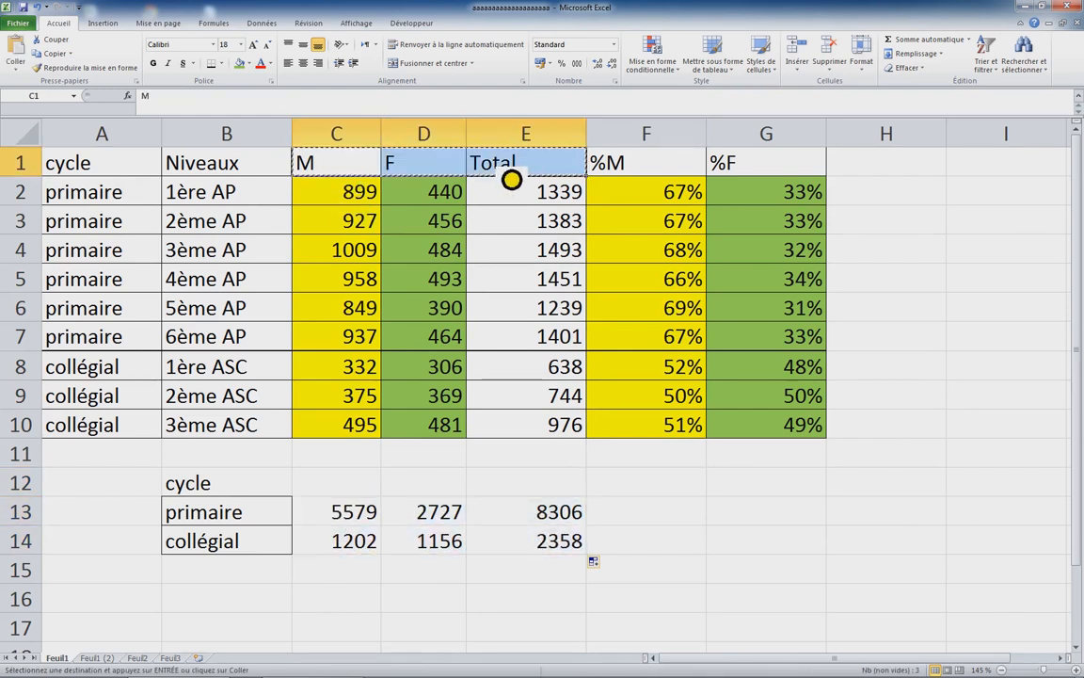
{"action": "left_click", "coordinate": [375, 485]}
{"action": "key", "text": "ctrl+c"}
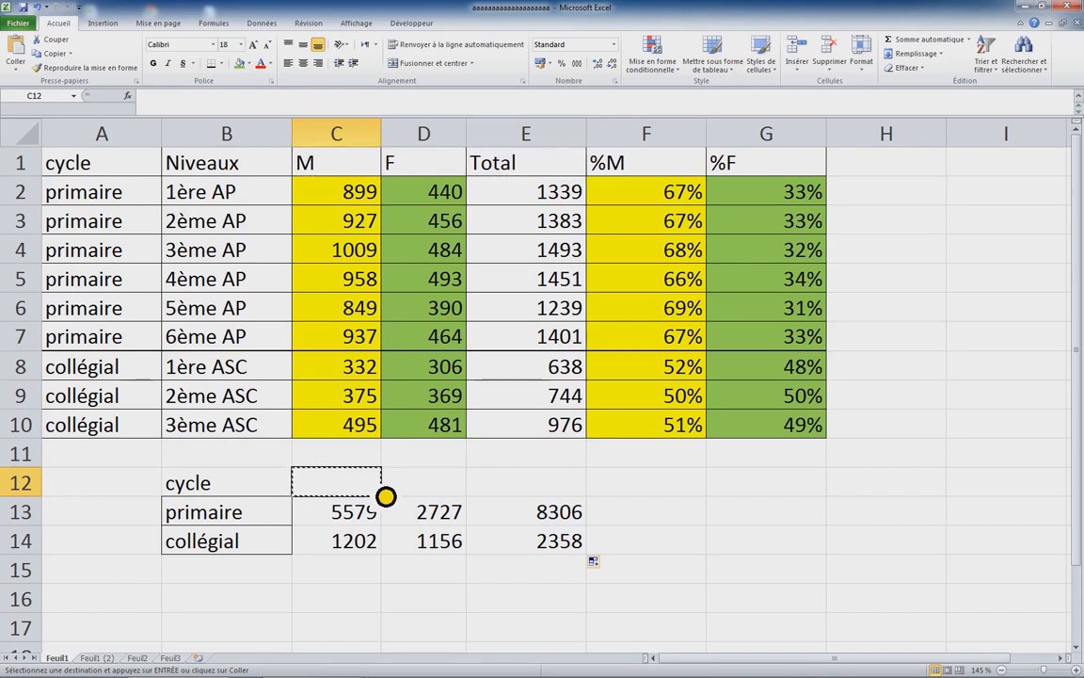
{"action": "left_click_drag", "start_coordinate": [364, 170], "coordinate": [506, 174]}
{"action": "key", "text": "ctrl+c"}
{"action": "left_click_drag", "start_coordinate": [339, 482], "coordinate": [546, 503]}
{"action": "key", "text": "ctrl+v"}
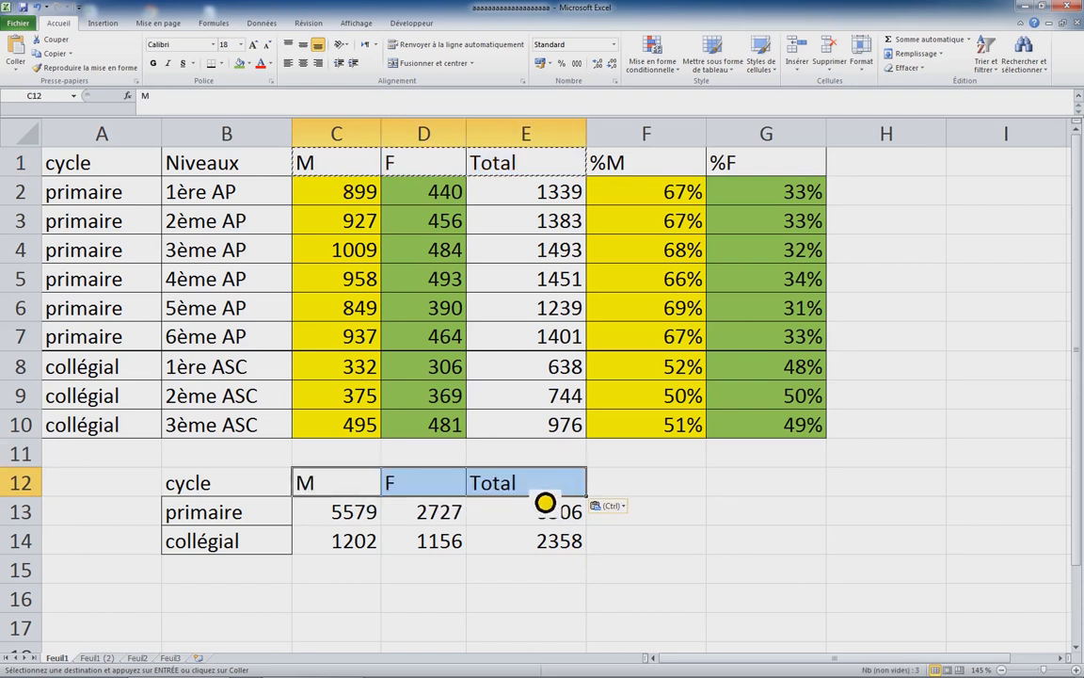
- Apply all borders to the cycle summary table in B12:E14
{"action": "left_click_drag", "start_coordinate": [279, 500], "coordinate": [585, 549]}
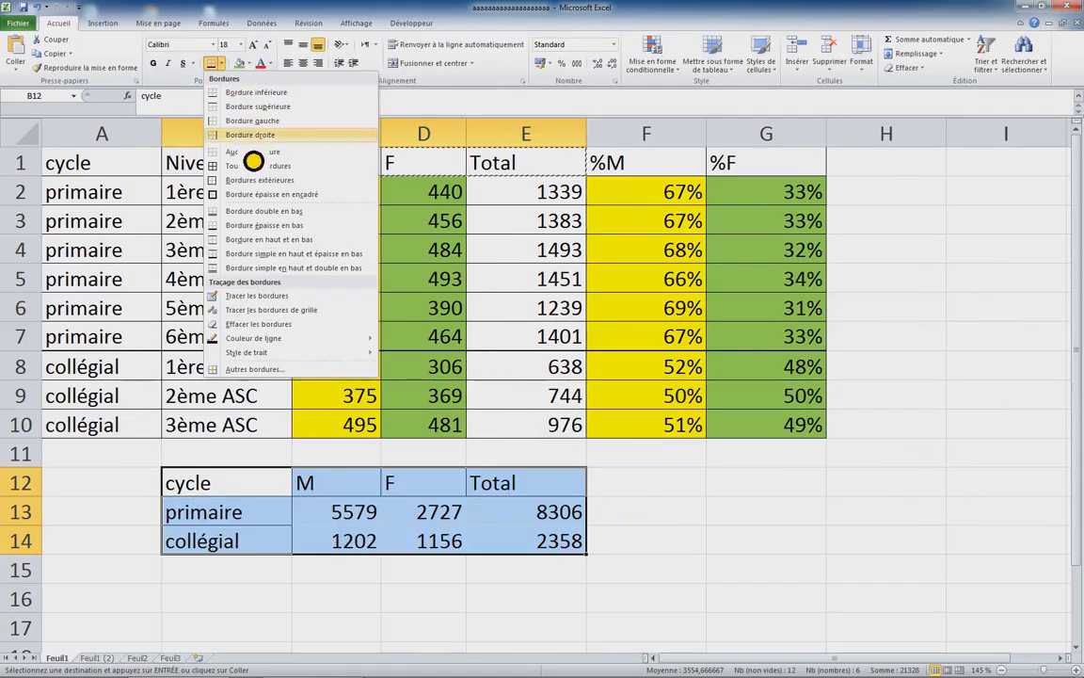
{"action": "left_click", "coordinate": [188, 177]}
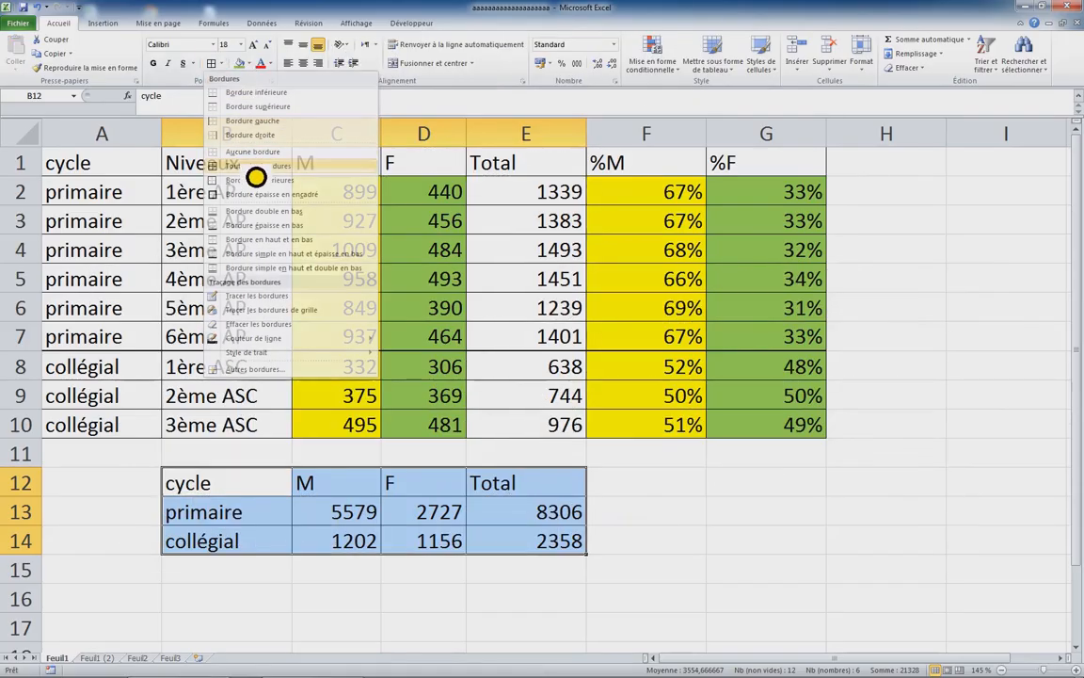
{"action": "left_click", "coordinate": [730, 492]}
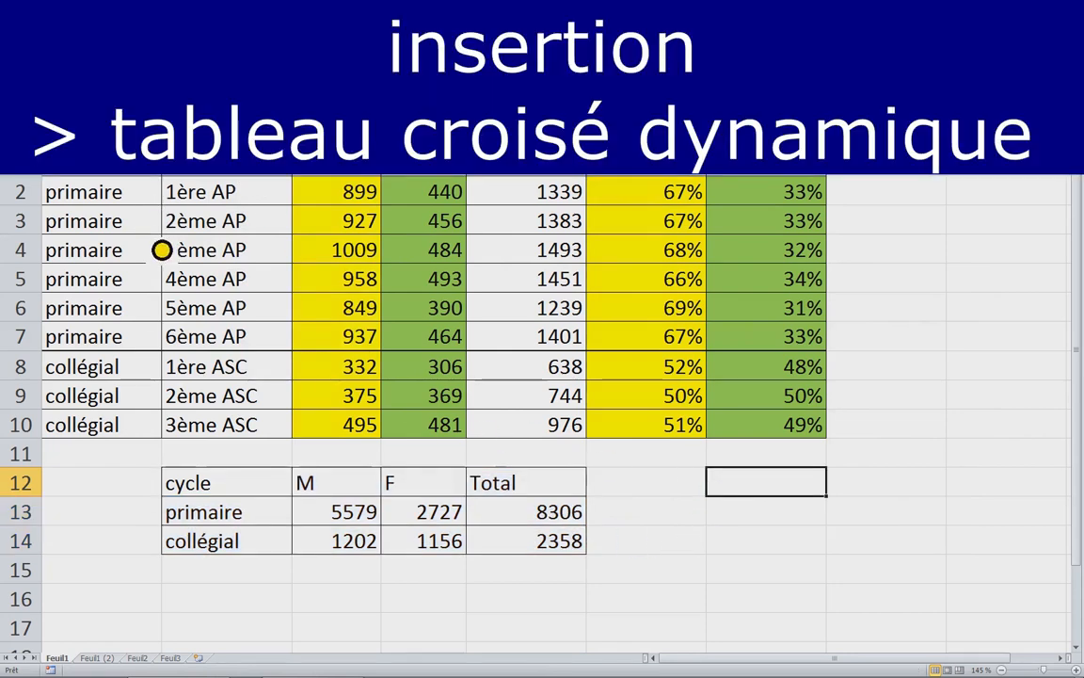
- Create a pivot table from Feuil1!$A$1:$G$10 on a new worksheet
{"action": "left_click", "coordinate": [97, 248]}
{"action": "left_click", "coordinate": [118, 225]}
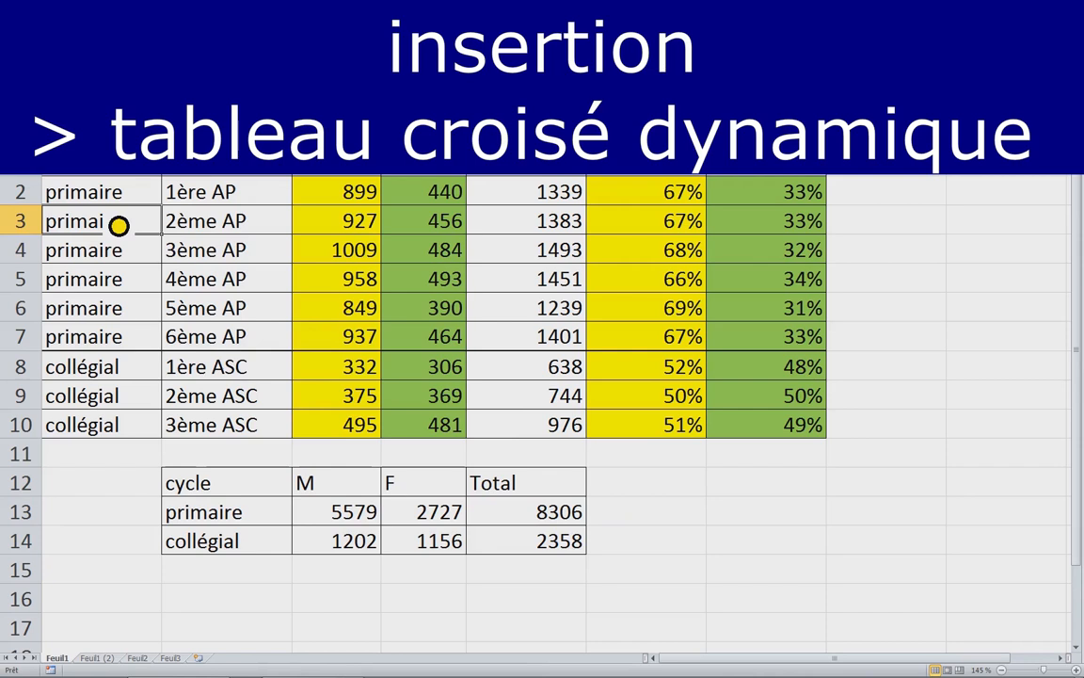
{"action": "left_click", "coordinate": [181, 267]}
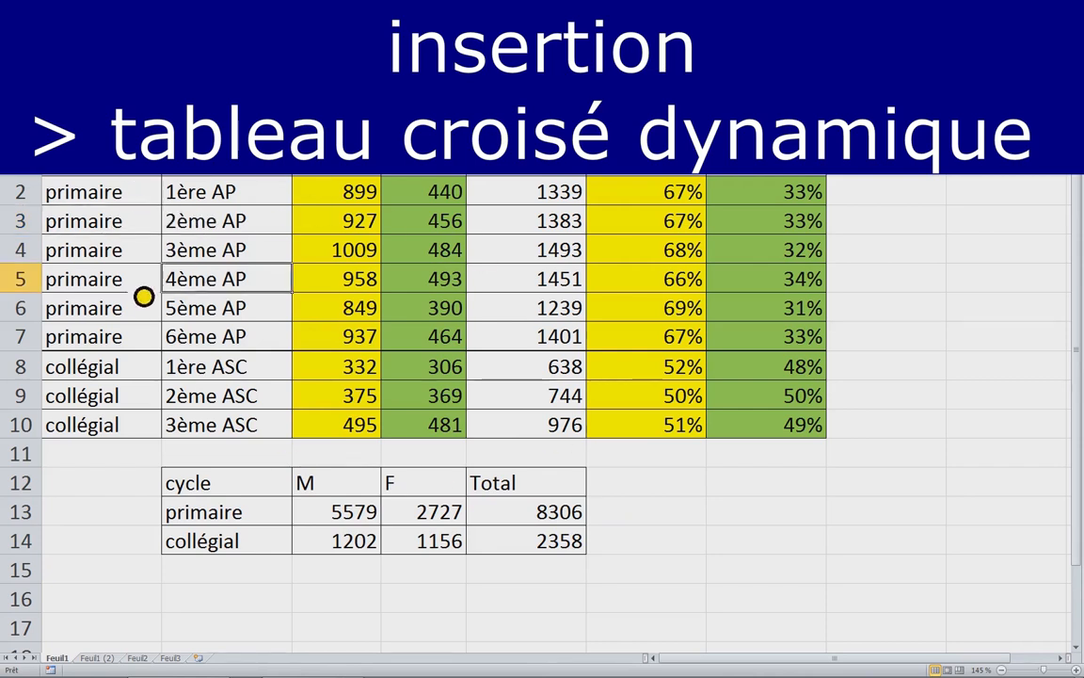
{"action": "left_click", "coordinate": [111, 26]}
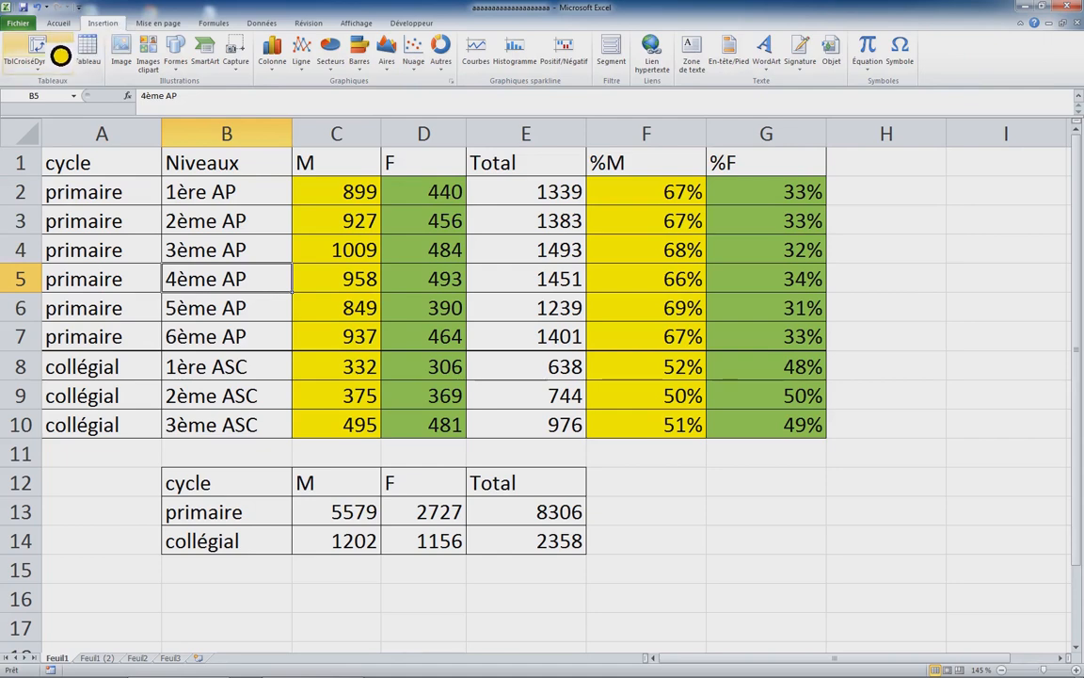
{"action": "left_click", "coordinate": [61, 55]}
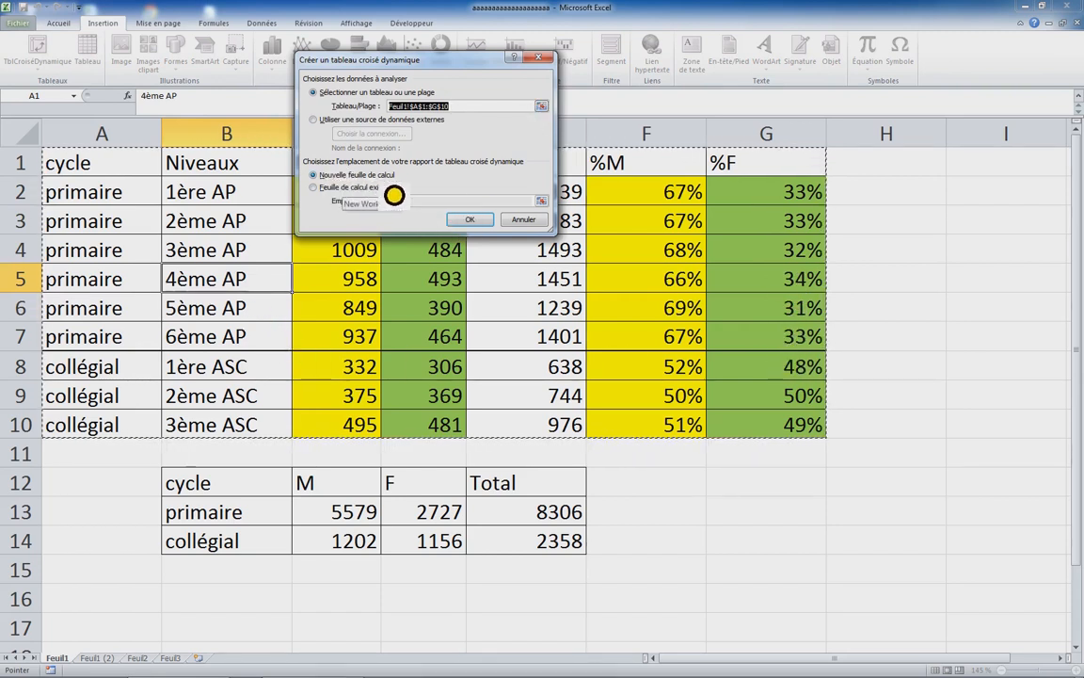
{"action": "left_click", "coordinate": [478, 223]}
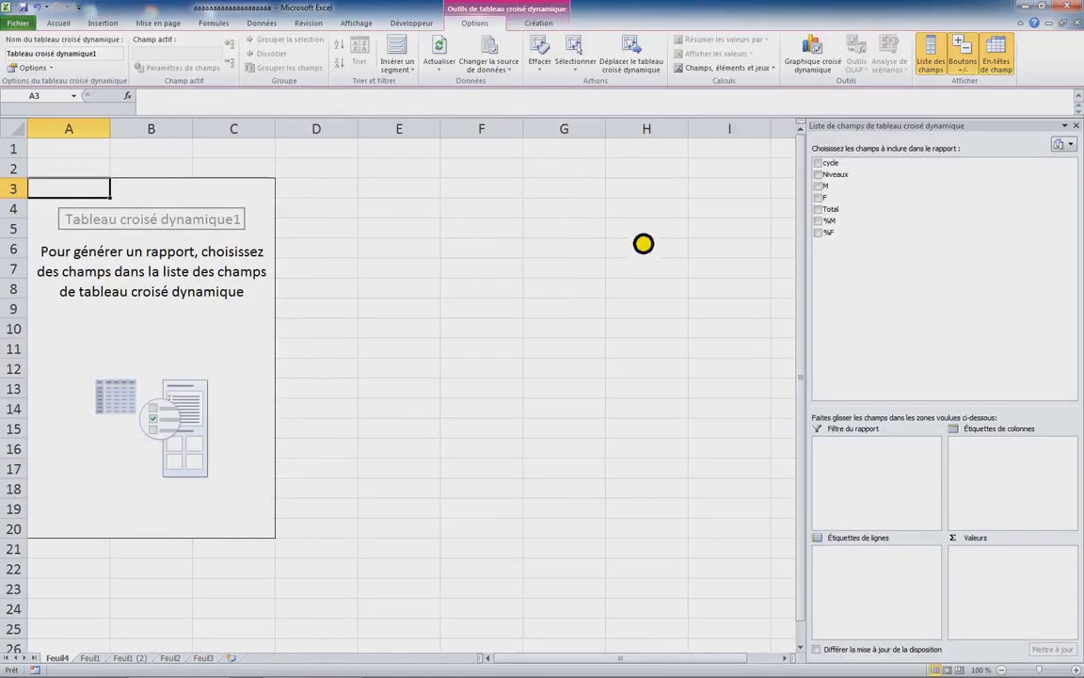
- Set cycle as the pivot table's row labels and add M, F and Total as summed values
{"action": "left_click", "coordinate": [817, 163]}
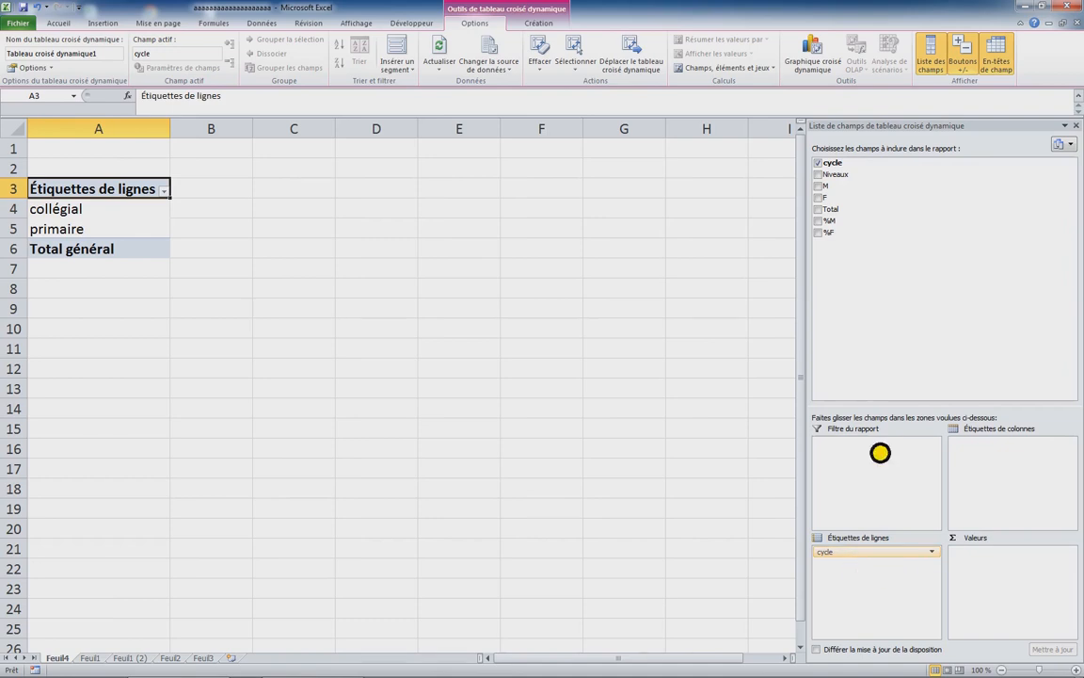
{"action": "left_click_drag", "start_coordinate": [825, 185], "coordinate": [997, 582]}
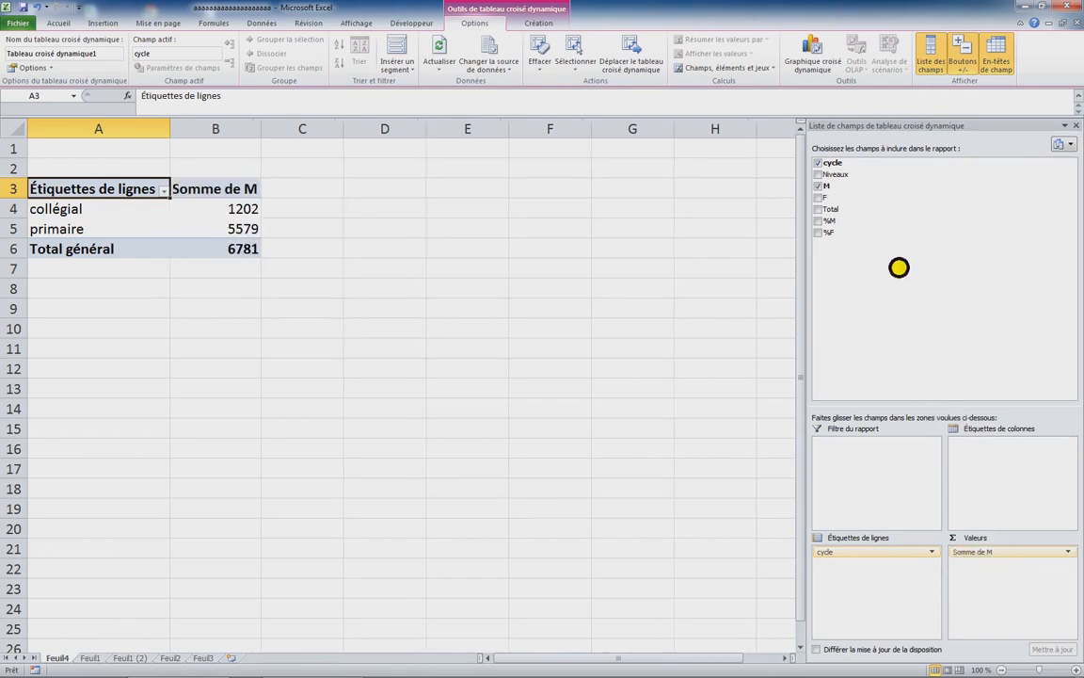
{"action": "left_click_drag", "start_coordinate": [903, 277], "coordinate": [1000, 581]}
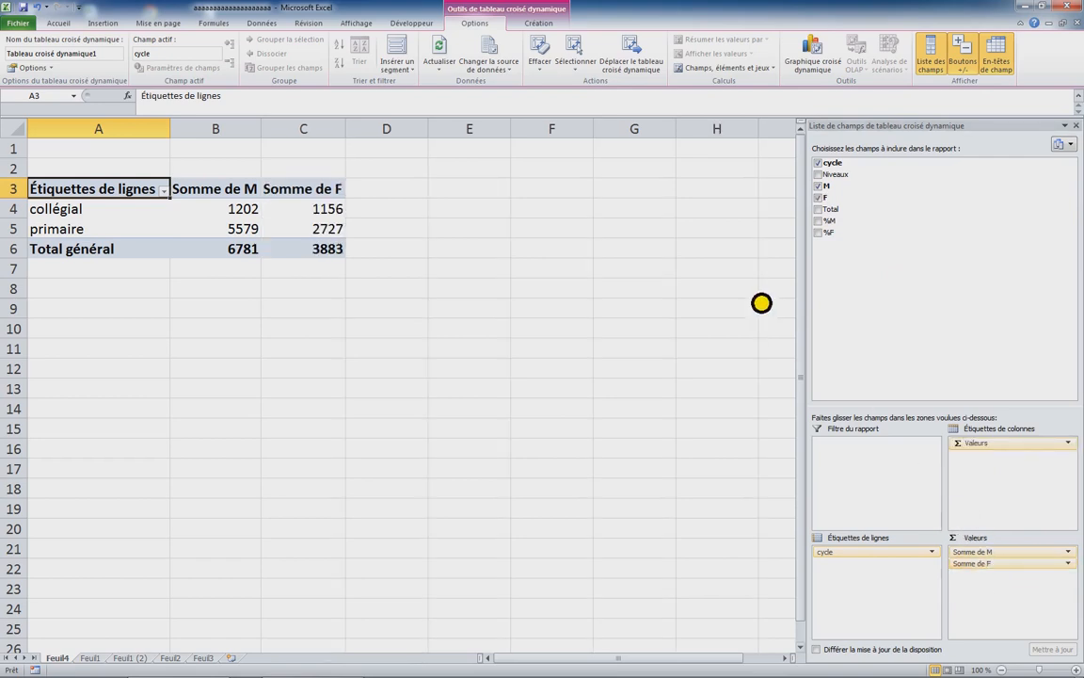
{"action": "left_click_drag", "start_coordinate": [860, 222], "coordinate": [994, 619]}
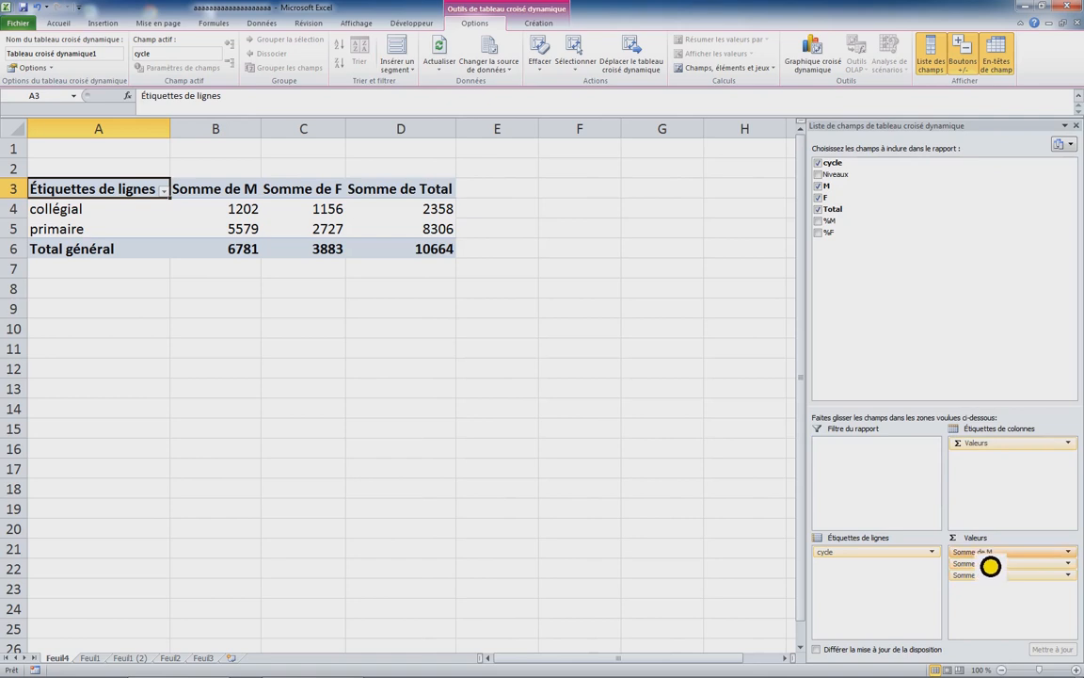
{"action": "left_click", "coordinate": [485, 371]}
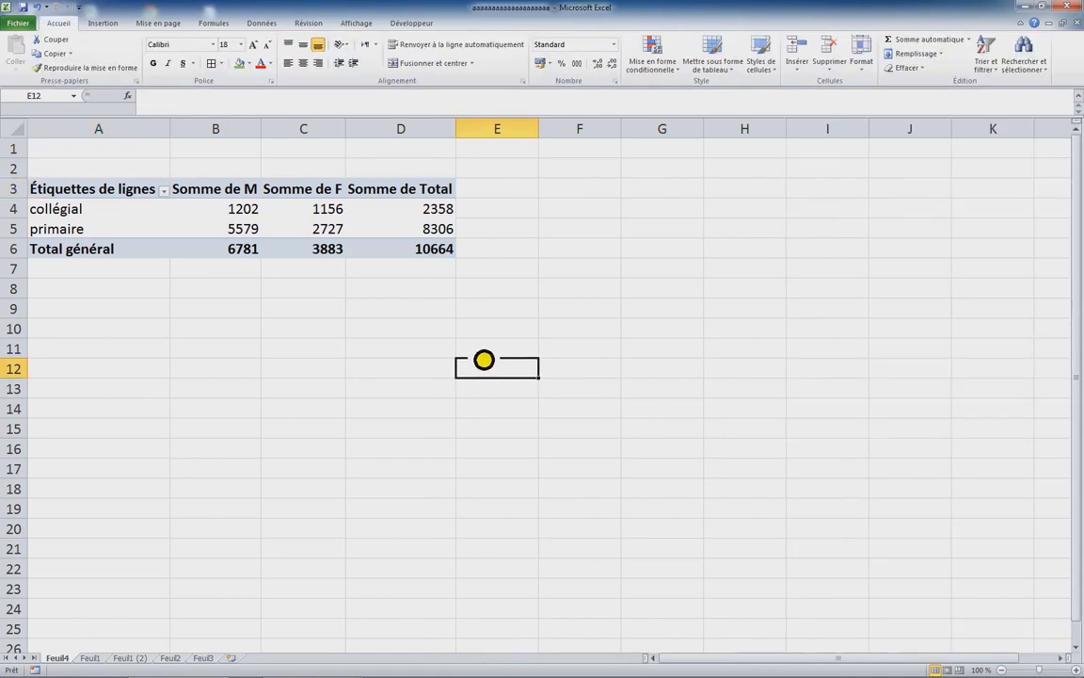
- Move the primaire row above the collégial row in the pivot table
{"action": "left_click", "coordinate": [97, 210]}
{"action": "left_click", "coordinate": [99, 230]}
{"action": "left_click_drag", "start_coordinate": [94, 209], "coordinate": [95, 232]}
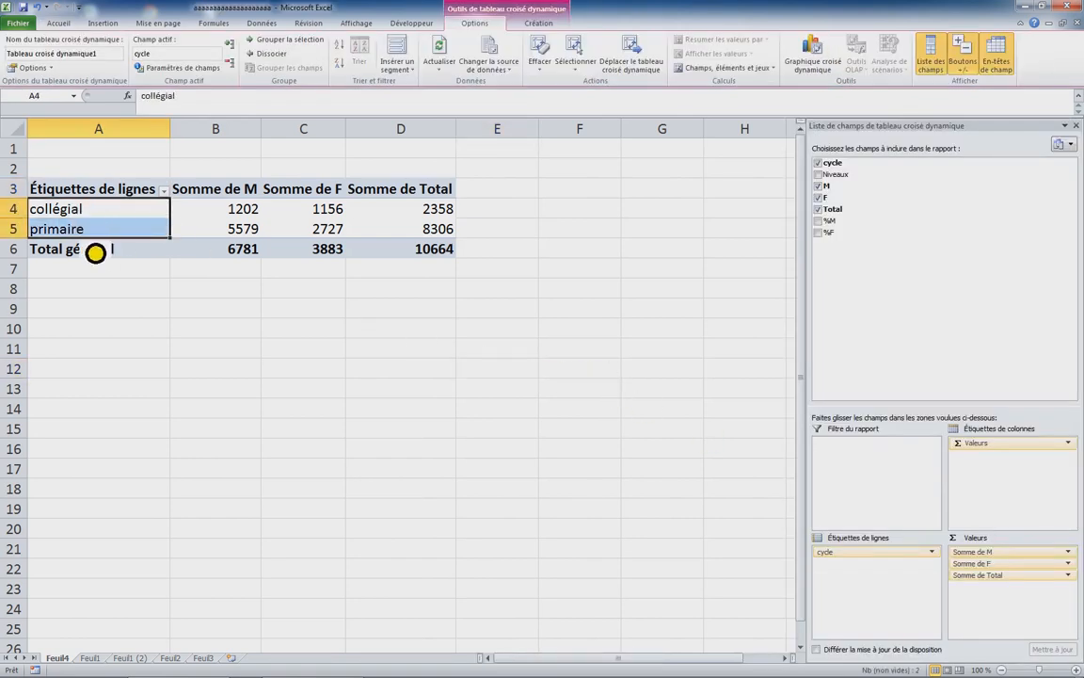
{"action": "left_click", "coordinate": [95, 237]}
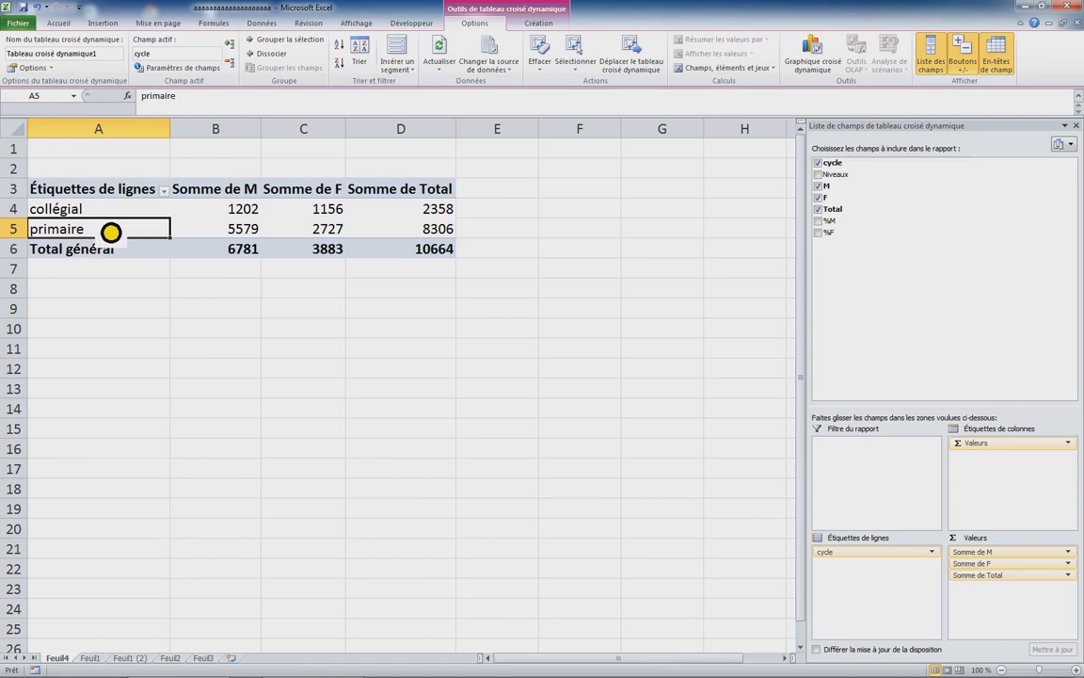
{"action": "left_click_drag", "start_coordinate": [111, 229], "coordinate": [103, 216]}
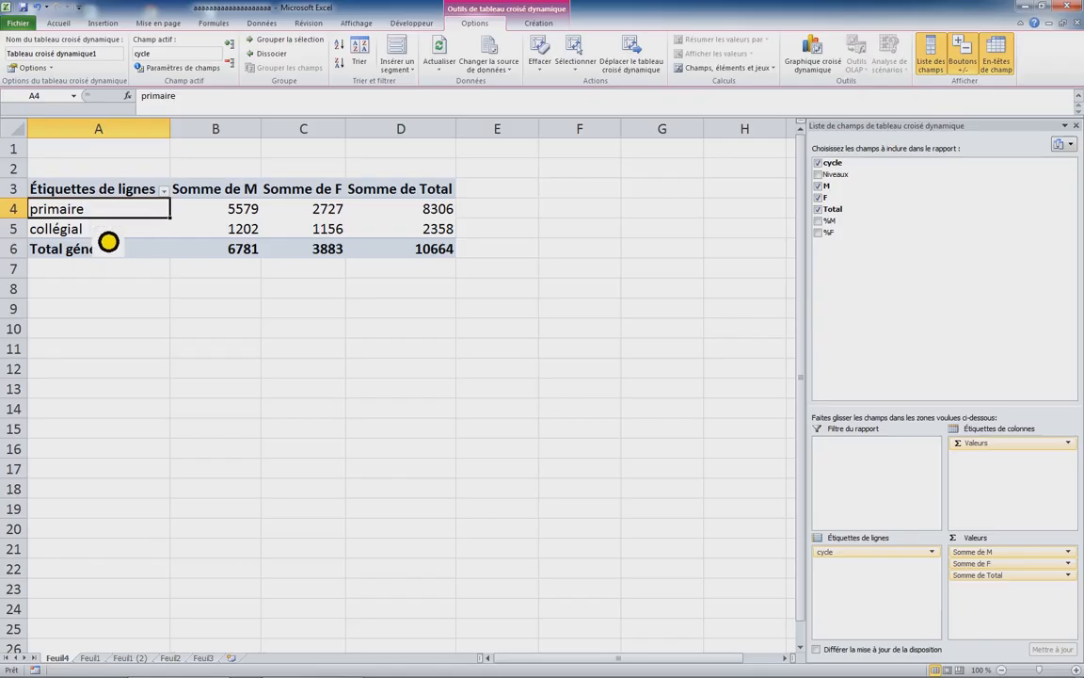
- Show the pivot table report in tabular form so that its row header reads cycle
{"action": "left_click", "coordinate": [75, 194]}
{"action": "left_click", "coordinate": [104, 211]}
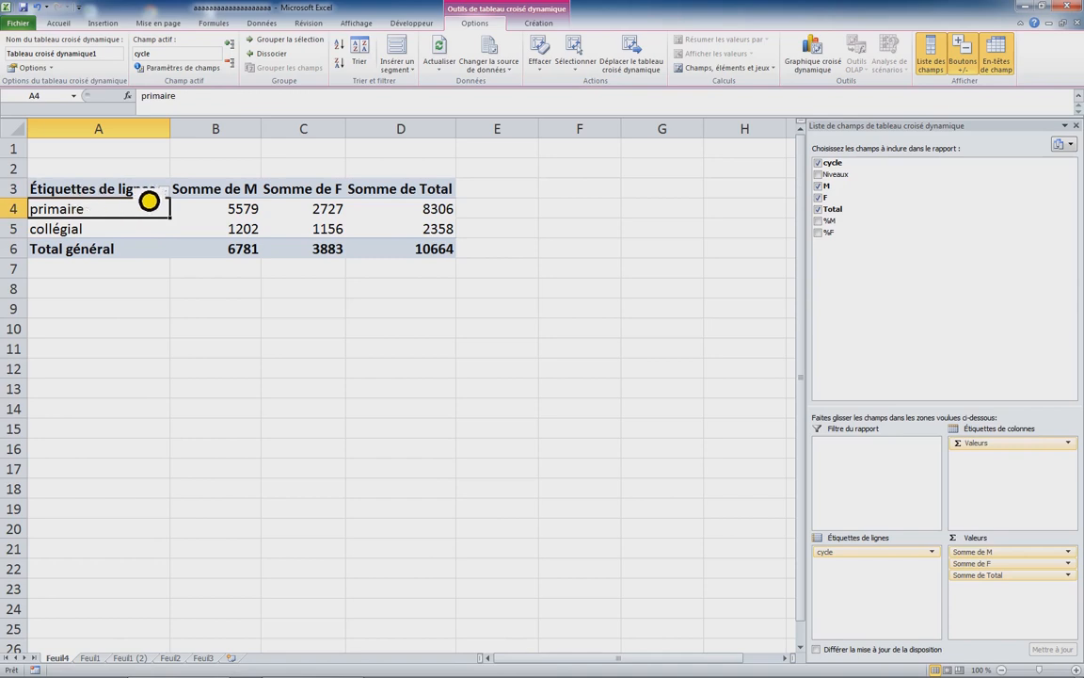
{"action": "left_click", "coordinate": [156, 202]}
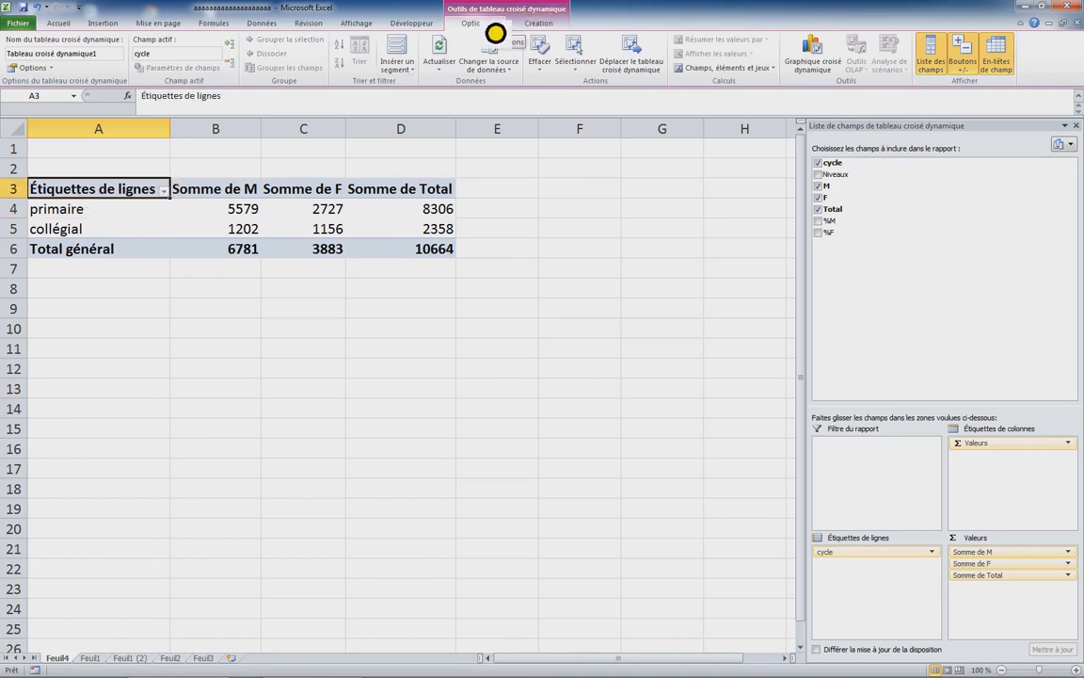
{"action": "left_click", "coordinate": [538, 28]}
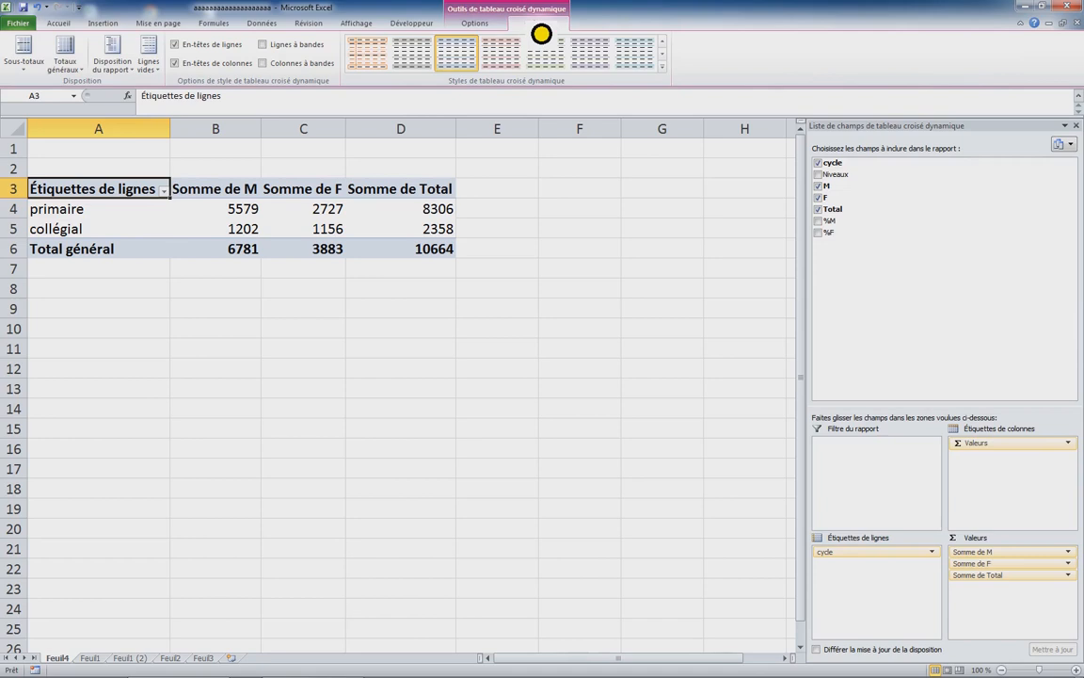
{"action": "left_click", "coordinate": [112, 58]}
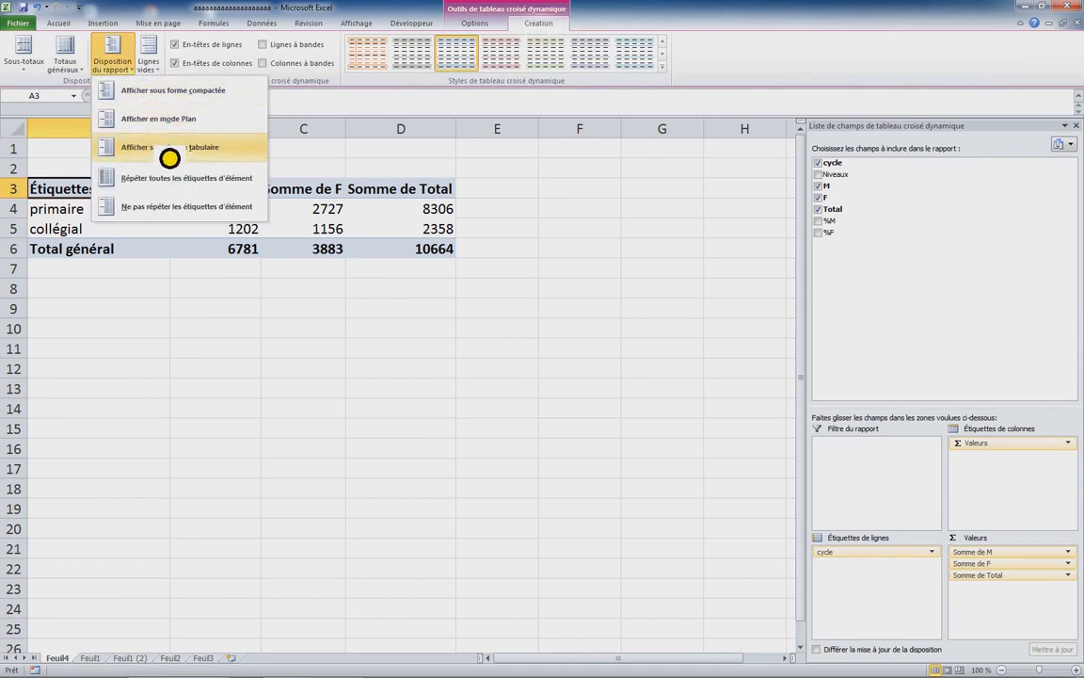
{"action": "left_click", "coordinate": [158, 151]}
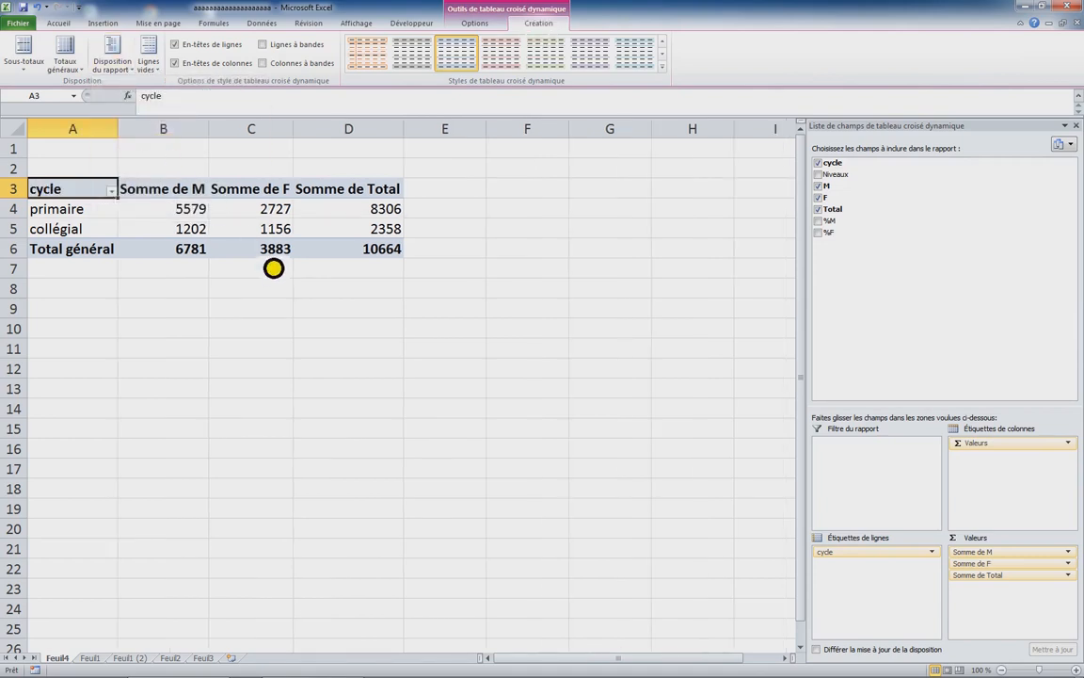
{"action": "left_click", "coordinate": [144, 80]}
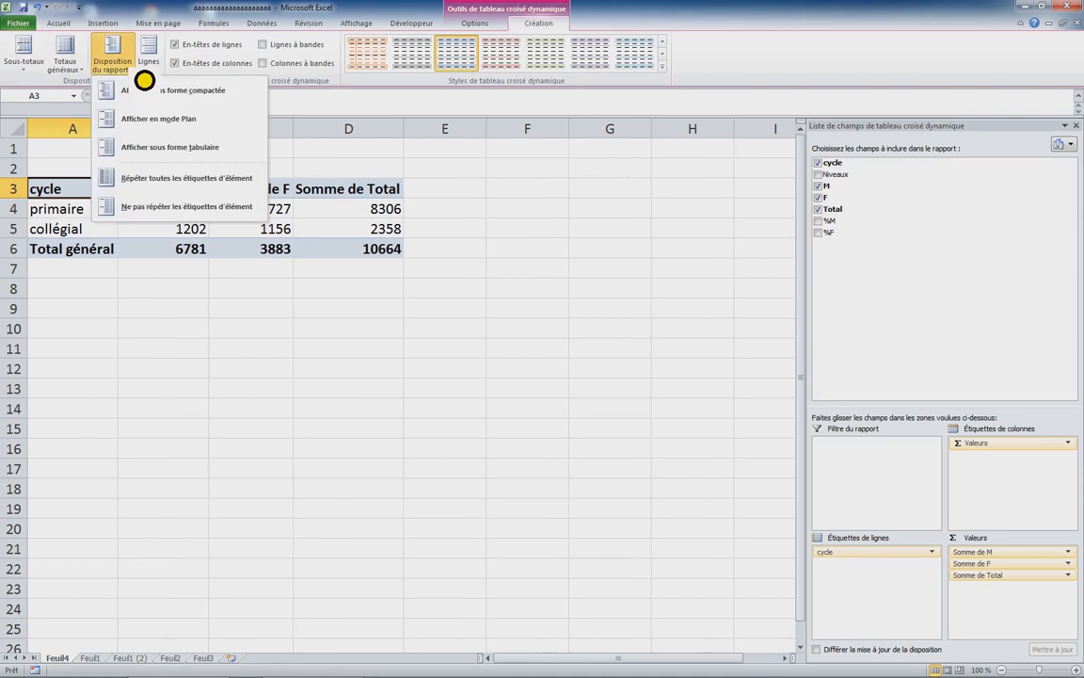
{"action": "left_click", "coordinate": [259, 314]}
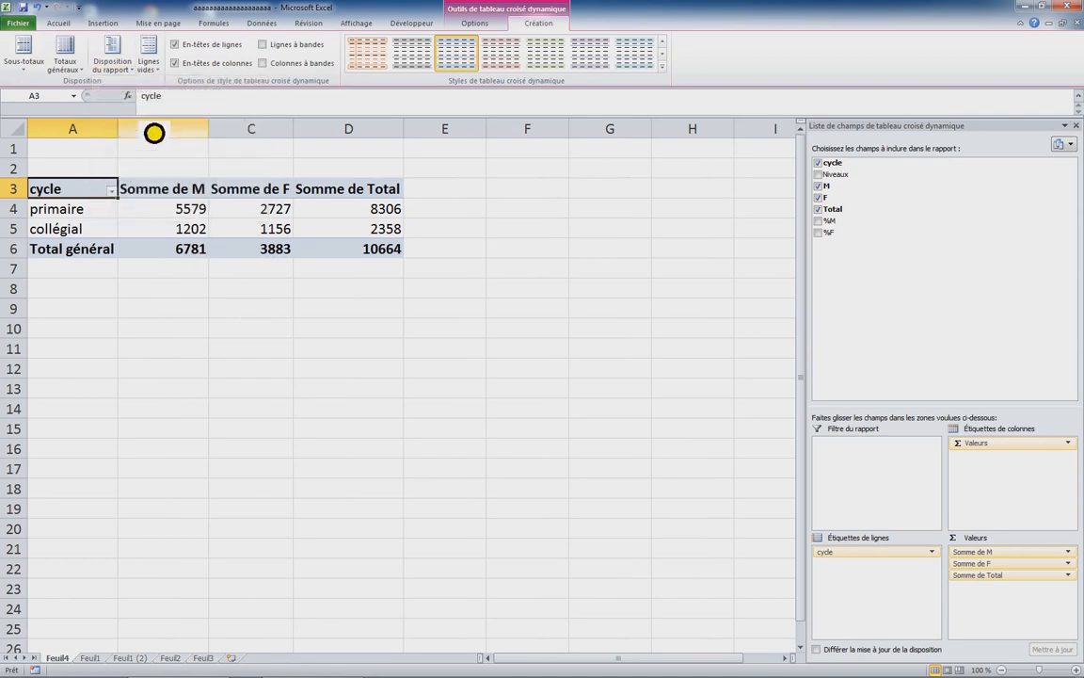
- Copy the pivot table range A3:D6, paste it into Feuil1 as a linked picture and place it just below the cycle summary table
{"action": "left_click_drag", "start_coordinate": [84, 203], "coordinate": [363, 254]}
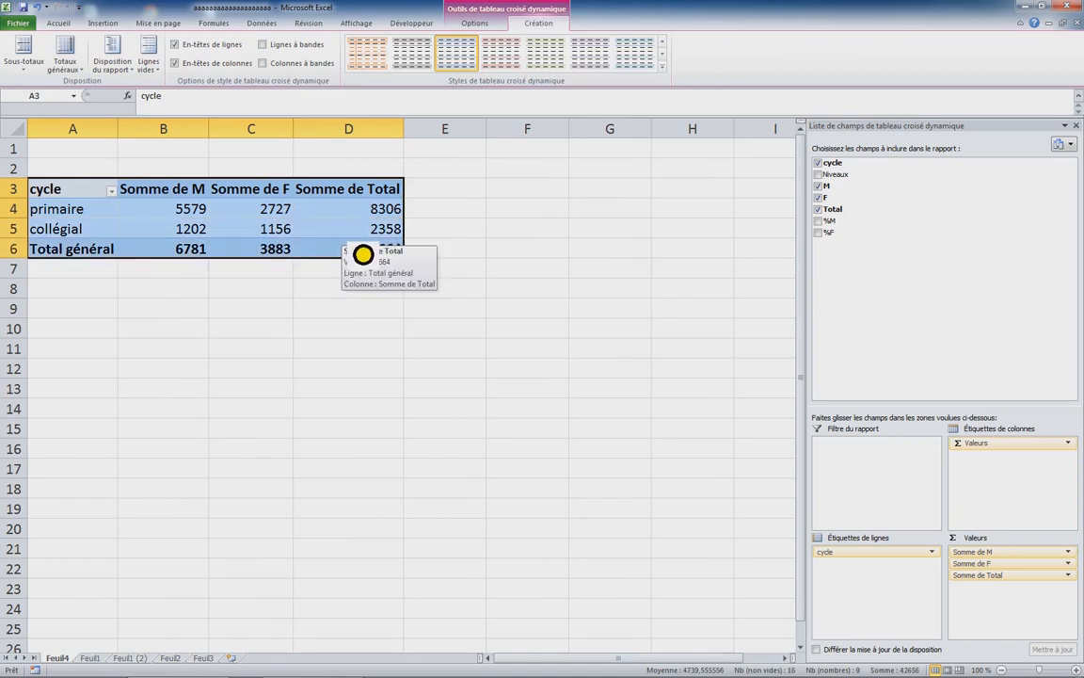
{"action": "key", "text": "ctrl+c"}
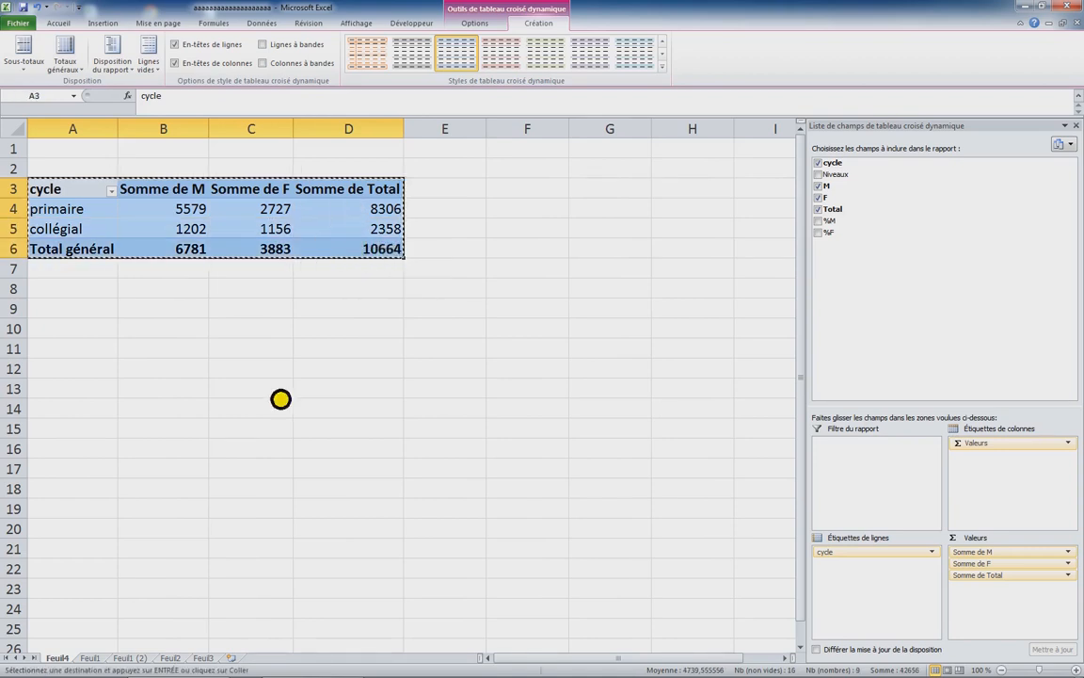
{"action": "left_click", "coordinate": [98, 658]}
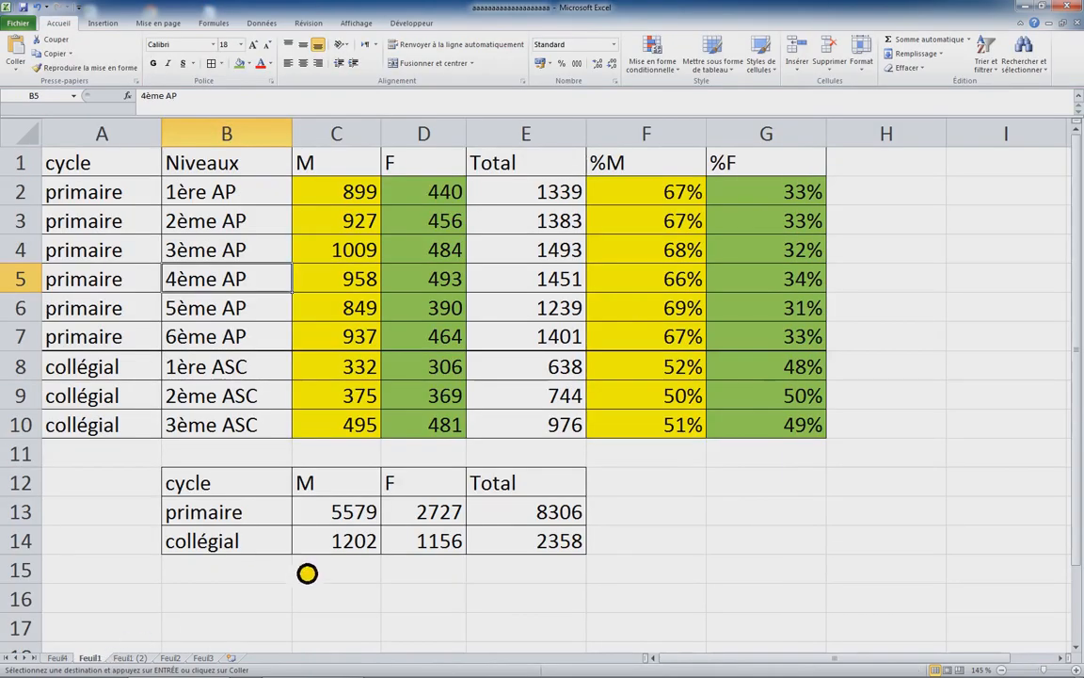
{"action": "left_click", "coordinate": [252, 578]}
{"action": "scroll", "coordinate": [411, 578], "scroll_direction": "down", "scroll_amount": 4}
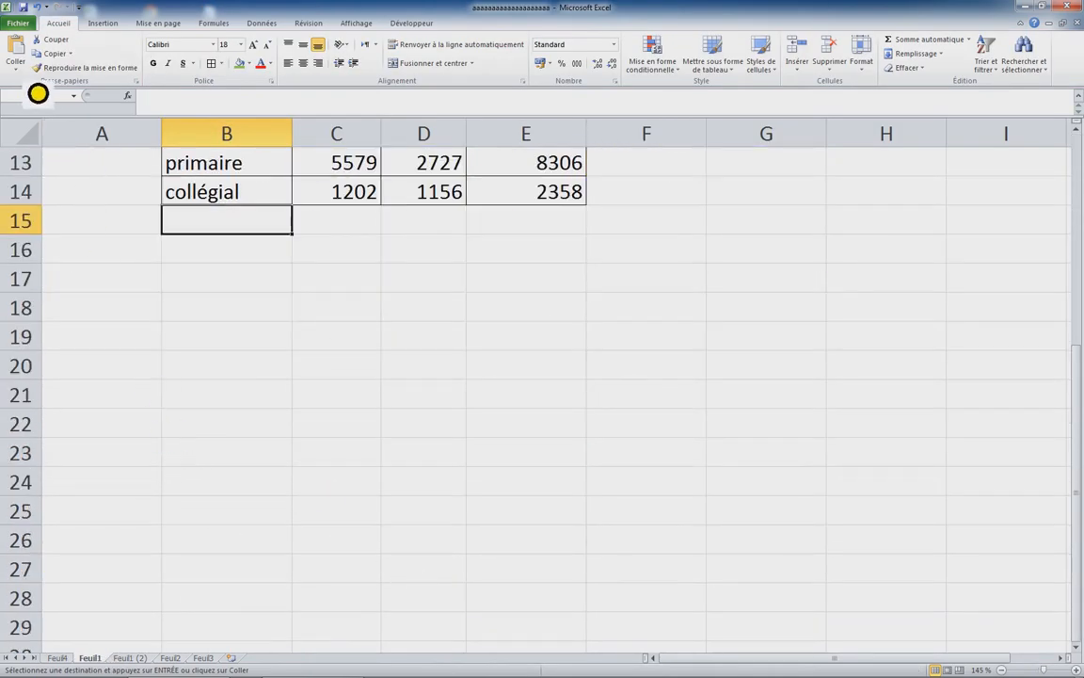
{"action": "left_click", "coordinate": [16, 64]}
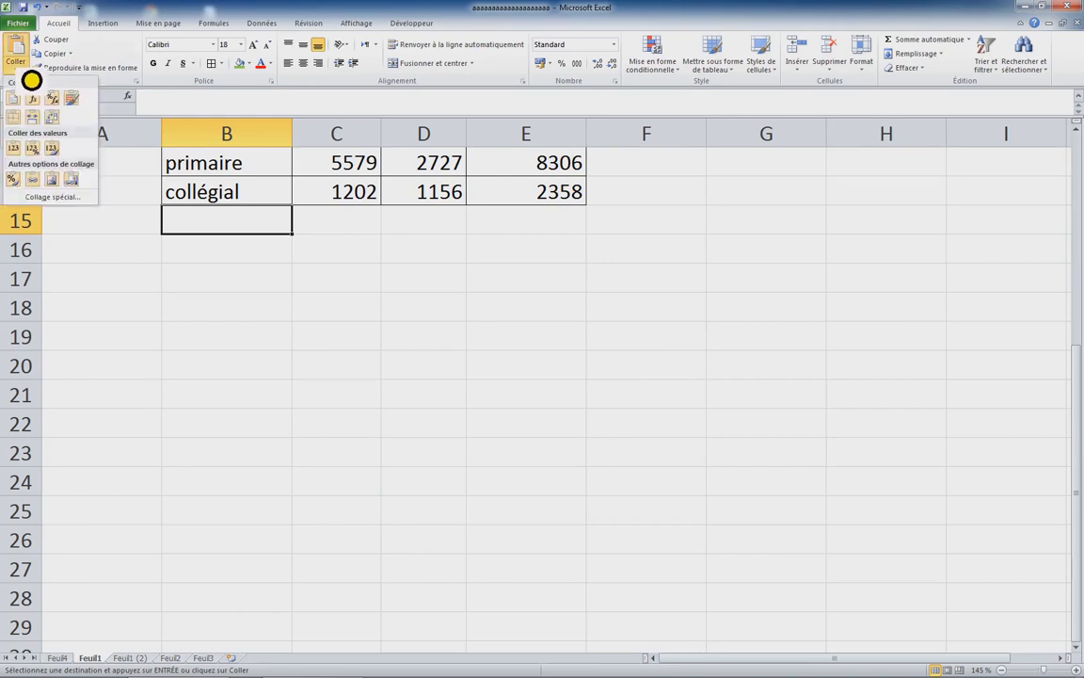
{"action": "left_click", "coordinate": [80, 188]}
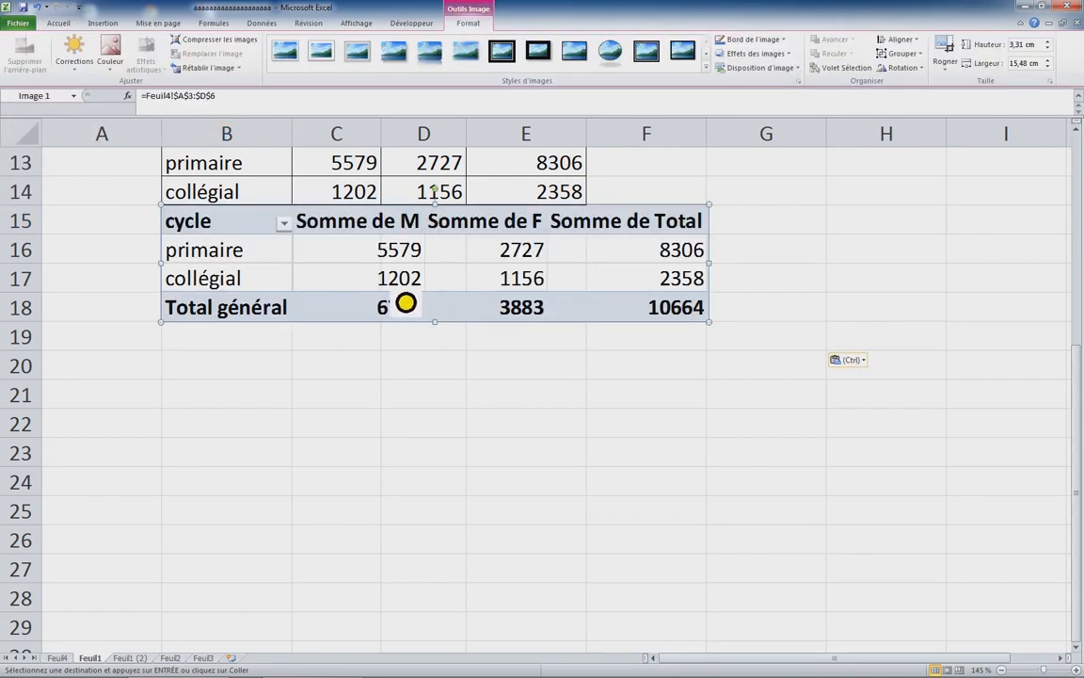
{"action": "left_click_drag", "start_coordinate": [406, 302], "coordinate": [365, 320]}
{"action": "left_click", "coordinate": [629, 435]}
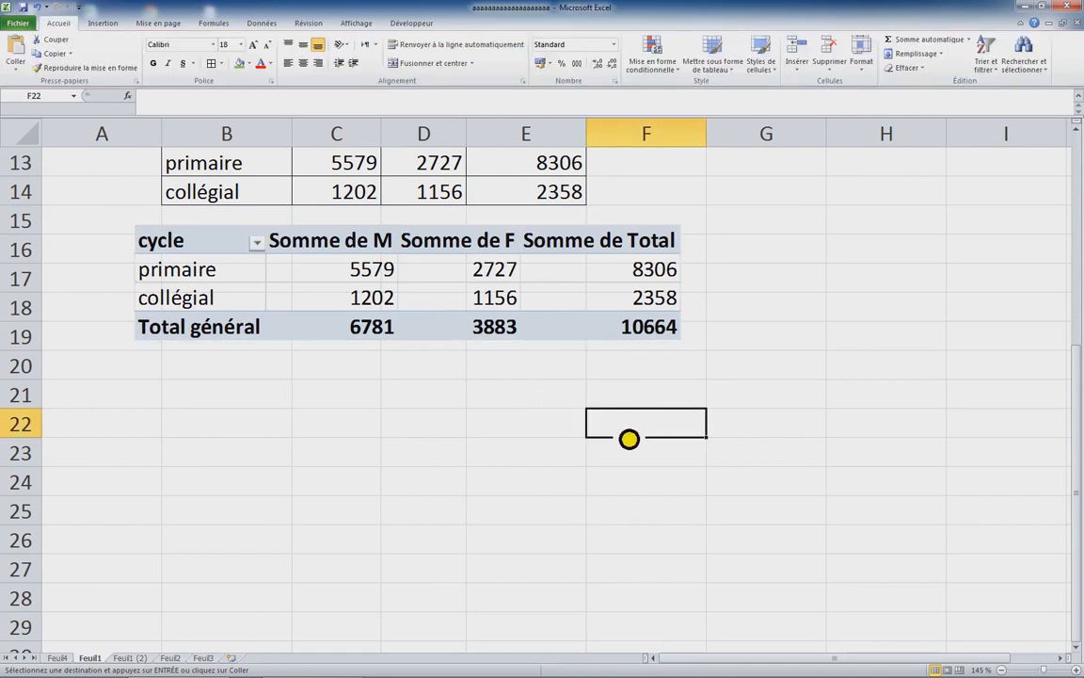
- Delete the linked picture of the pivot table placed below the cycle summary table on Feuil1
{"action": "scroll", "coordinate": [648, 436], "scroll_direction": "up", "scroll_amount": 2}
{"action": "left_click", "coordinate": [432, 476]}
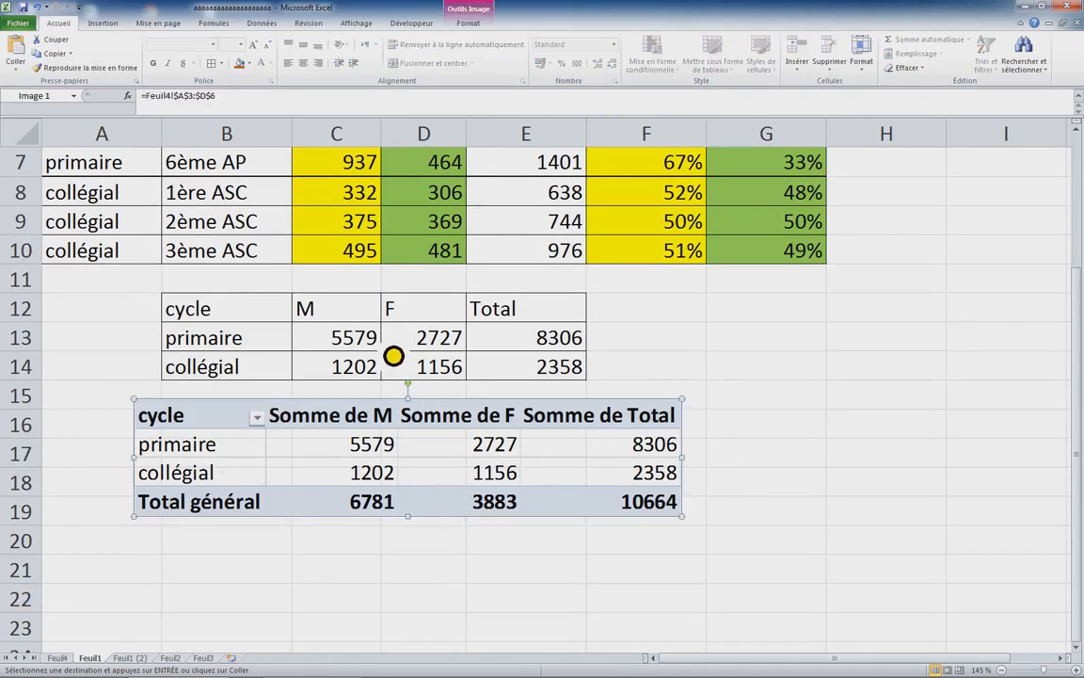
{"action": "left_click", "coordinate": [433, 366]}
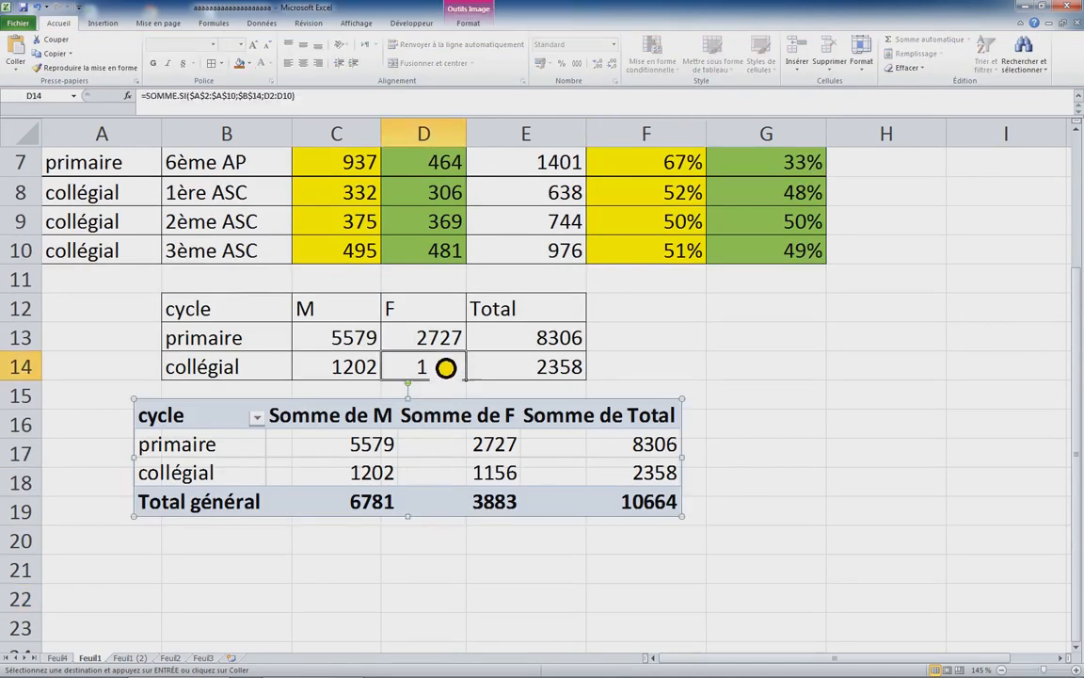
{"action": "left_click", "coordinate": [459, 489]}
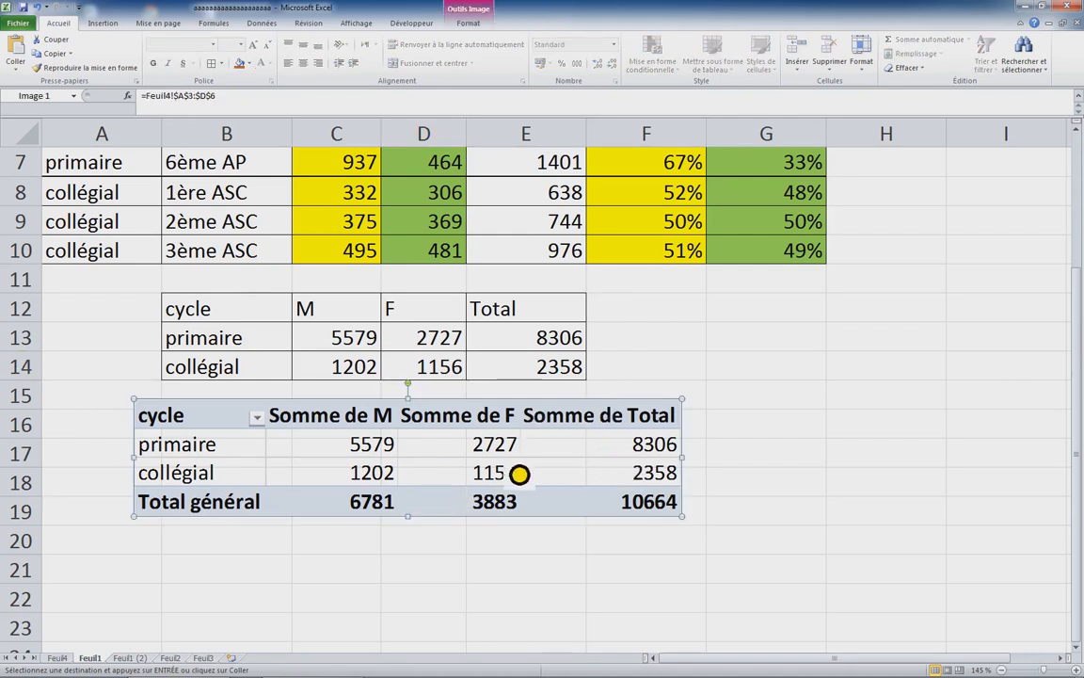
{"action": "key", "text": "Delete"}
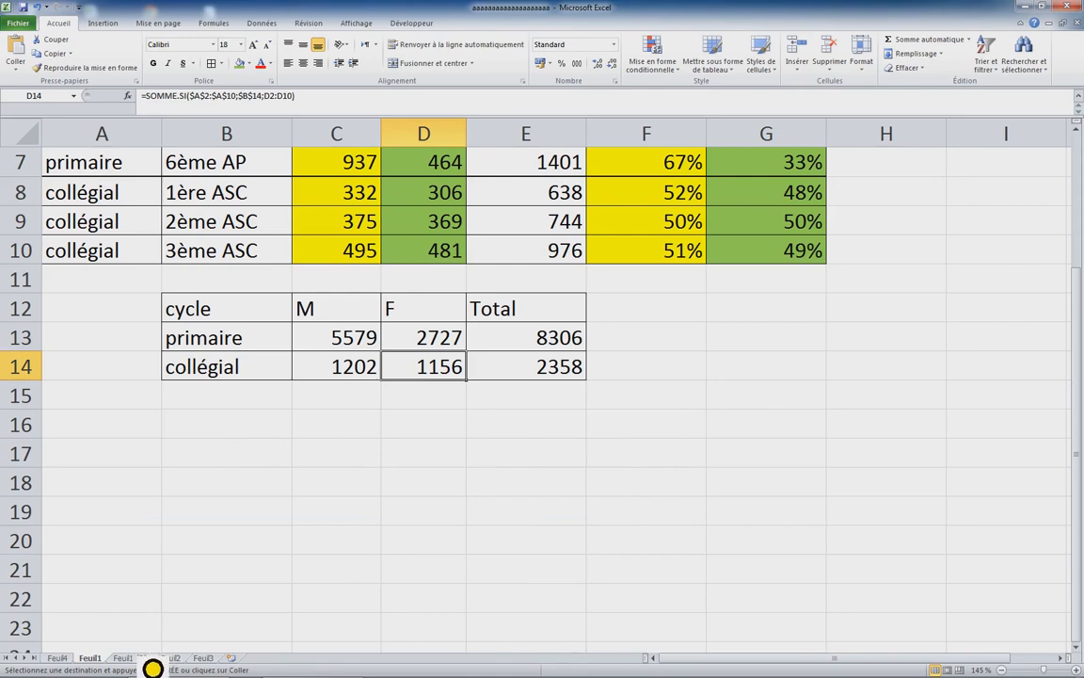
- Return to the pivot table on Feuil4, cancel the pending copy and select a cell inside the table
{"action": "left_click", "coordinate": [148, 658]}
{"action": "left_click", "coordinate": [88, 659]}
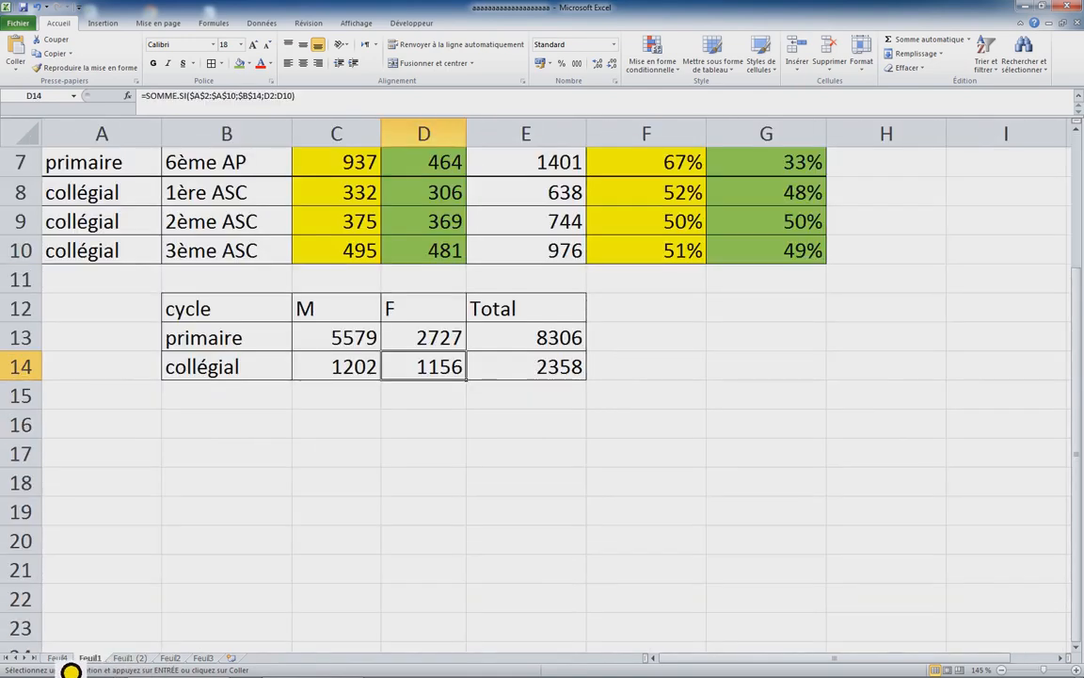
{"action": "left_click", "coordinate": [69, 659]}
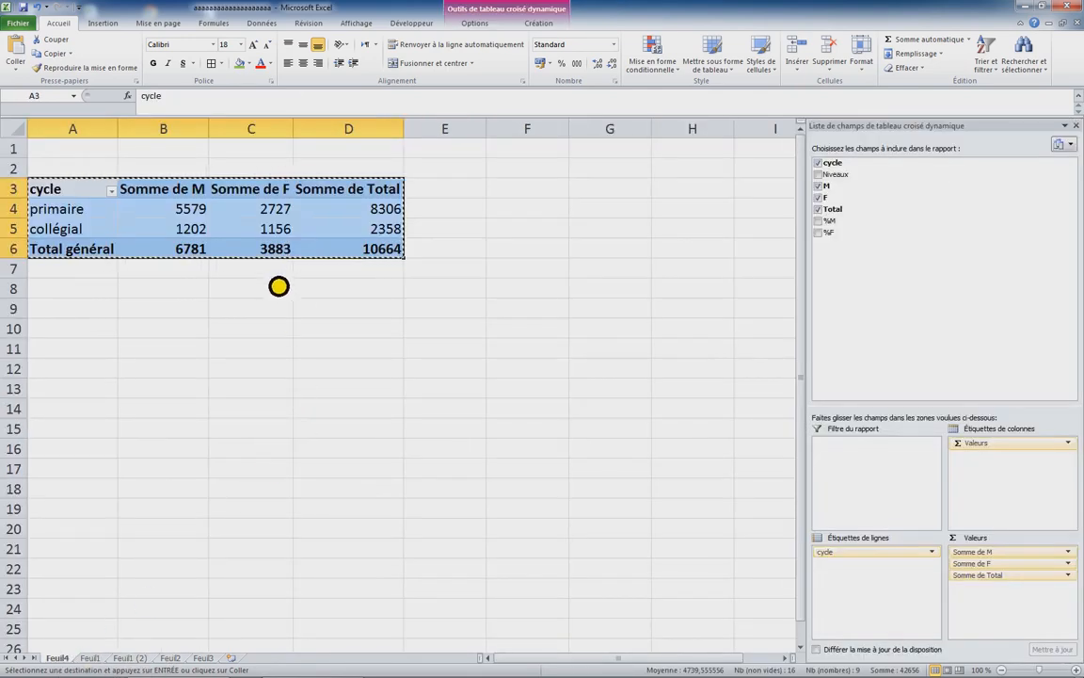
{"action": "key", "text": "Escape"}
{"action": "left_click", "coordinate": [240, 209]}
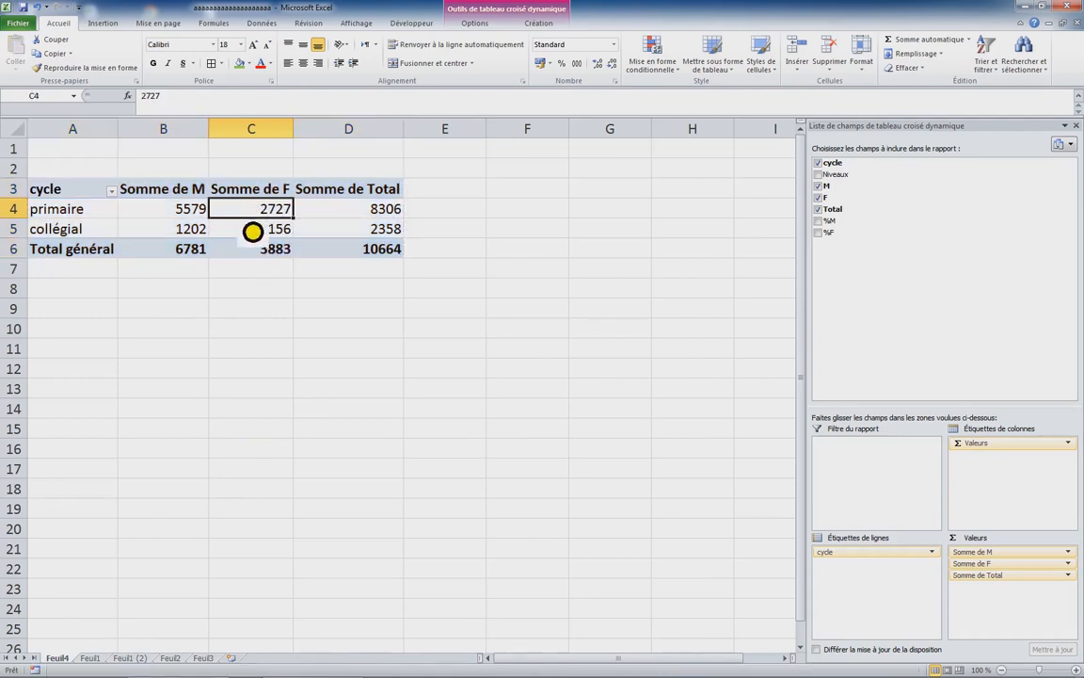
{"action": "left_click", "coordinate": [186, 210]}
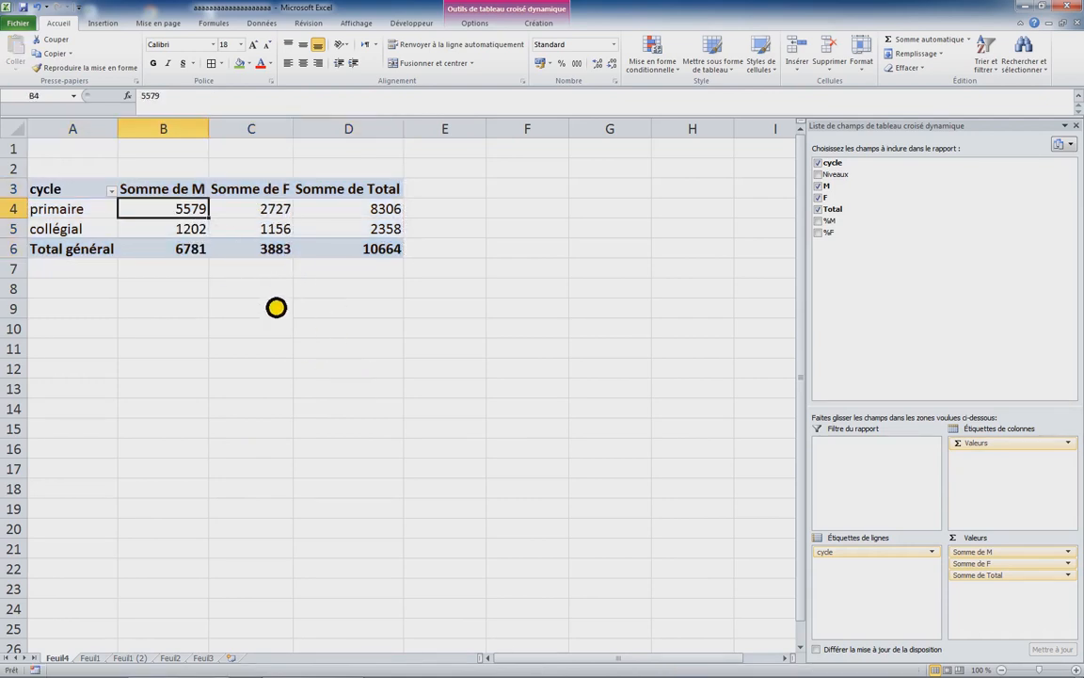
{"action": "left_click", "coordinate": [275, 296]}
{"action": "left_click", "coordinate": [205, 237]}
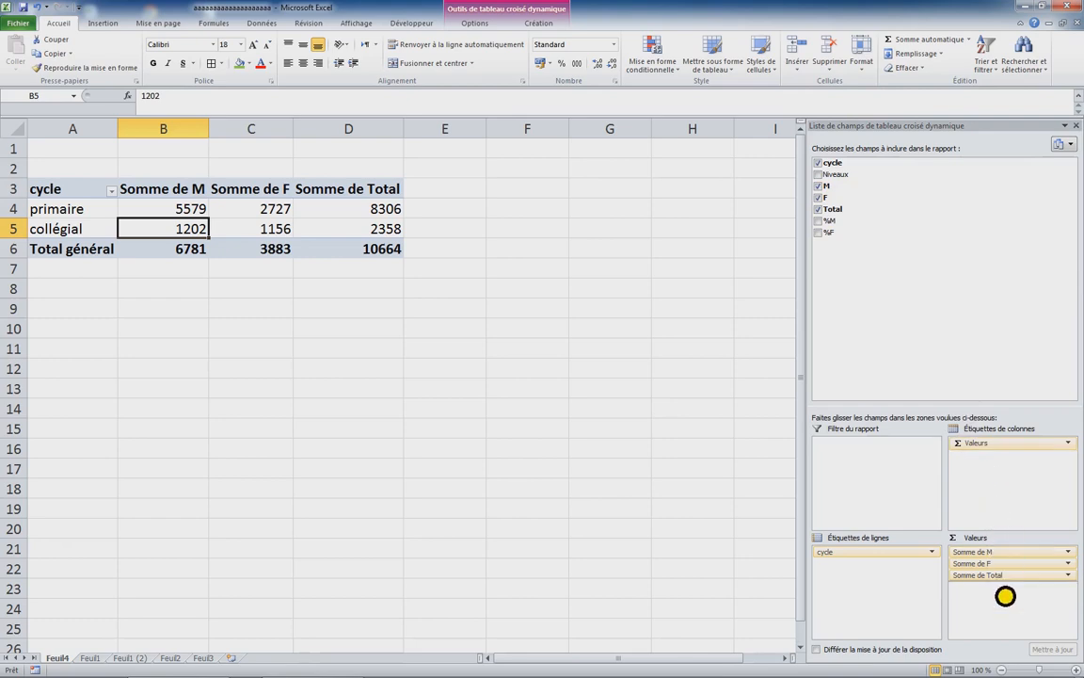
- Add M to the pivot values a second time, place it second, and summarise the first M field by Max
{"action": "left_click_drag", "start_coordinate": [826, 186], "coordinate": [1005, 599]}
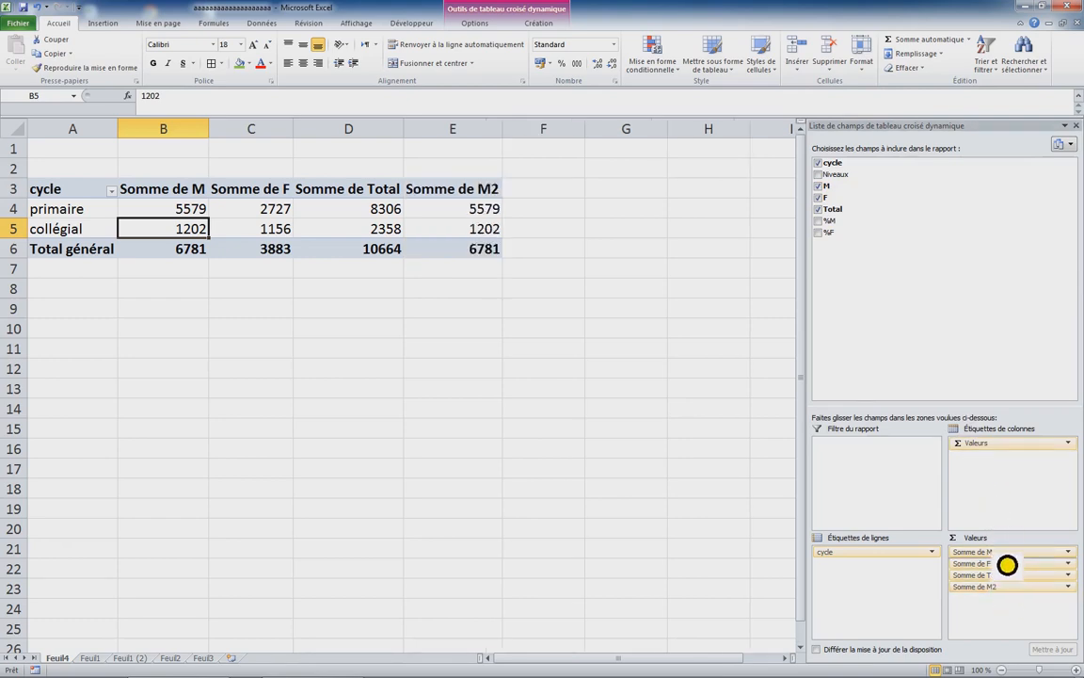
{"action": "left_click_drag", "start_coordinate": [1008, 564], "coordinate": [1006, 569]}
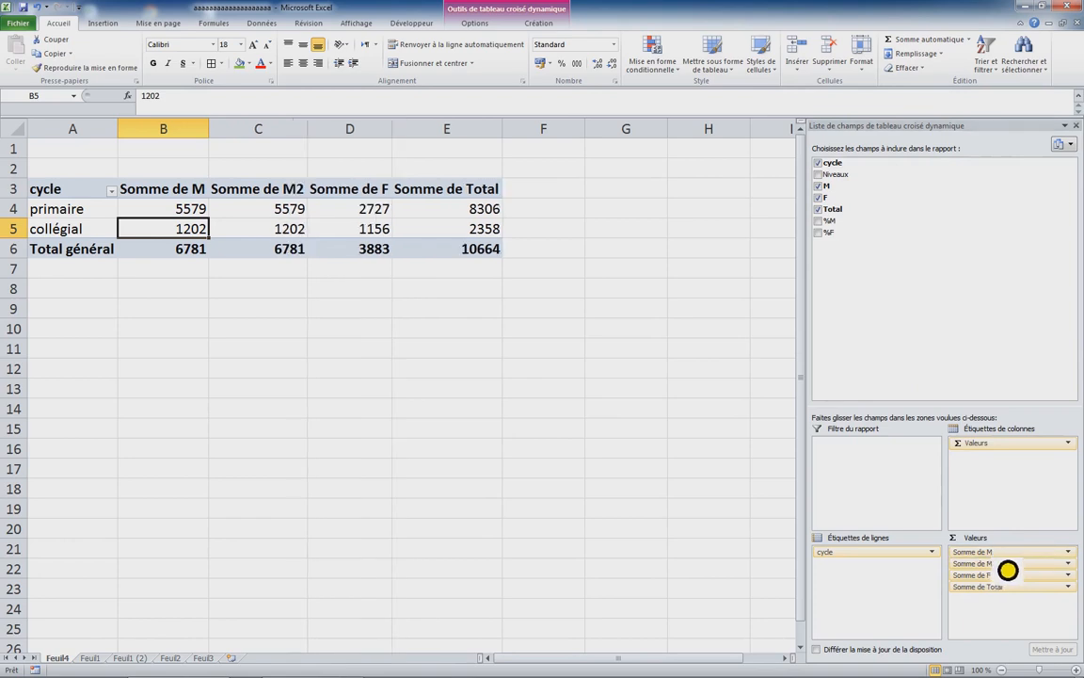
{"action": "left_click", "coordinate": [1021, 565]}
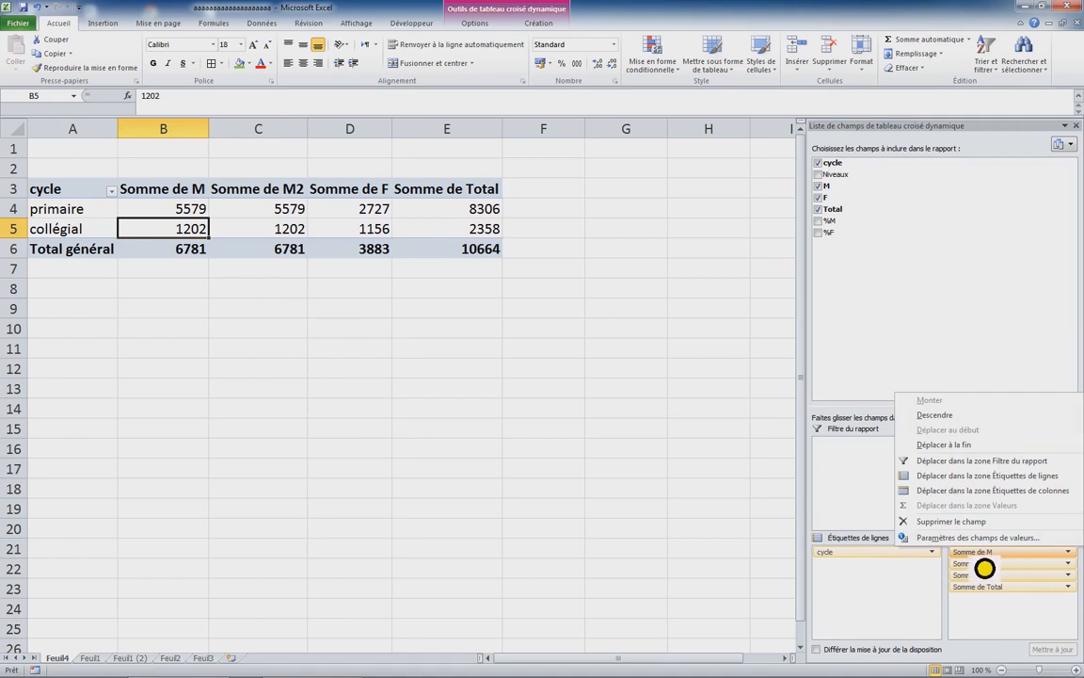
{"action": "left_click", "coordinate": [967, 547]}
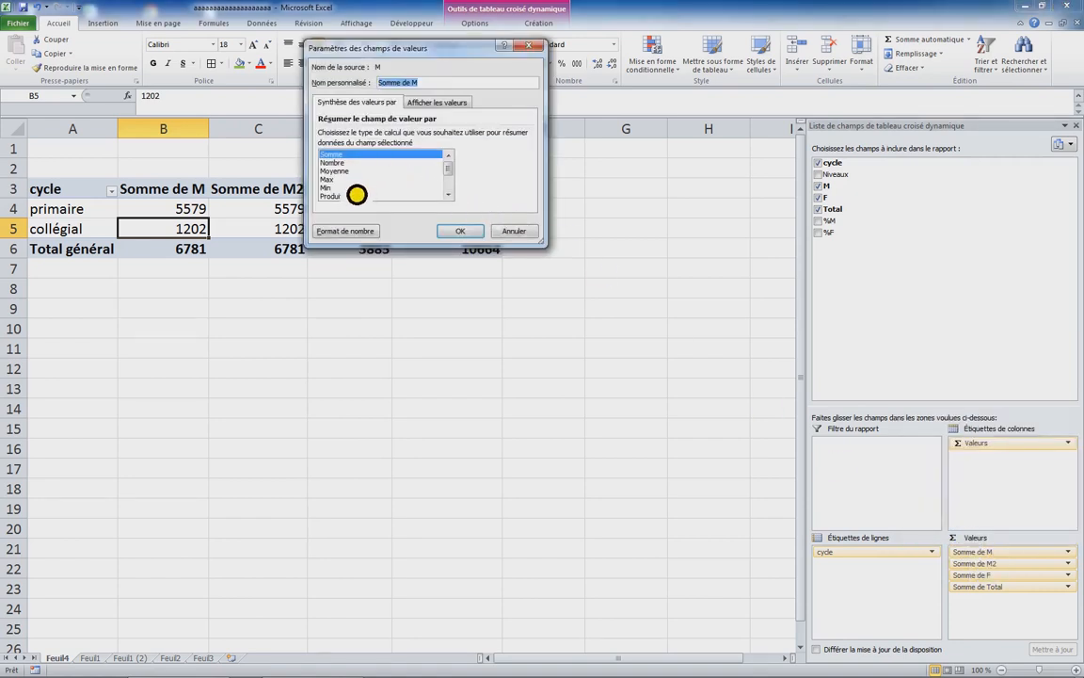
{"action": "left_click", "coordinate": [346, 179]}
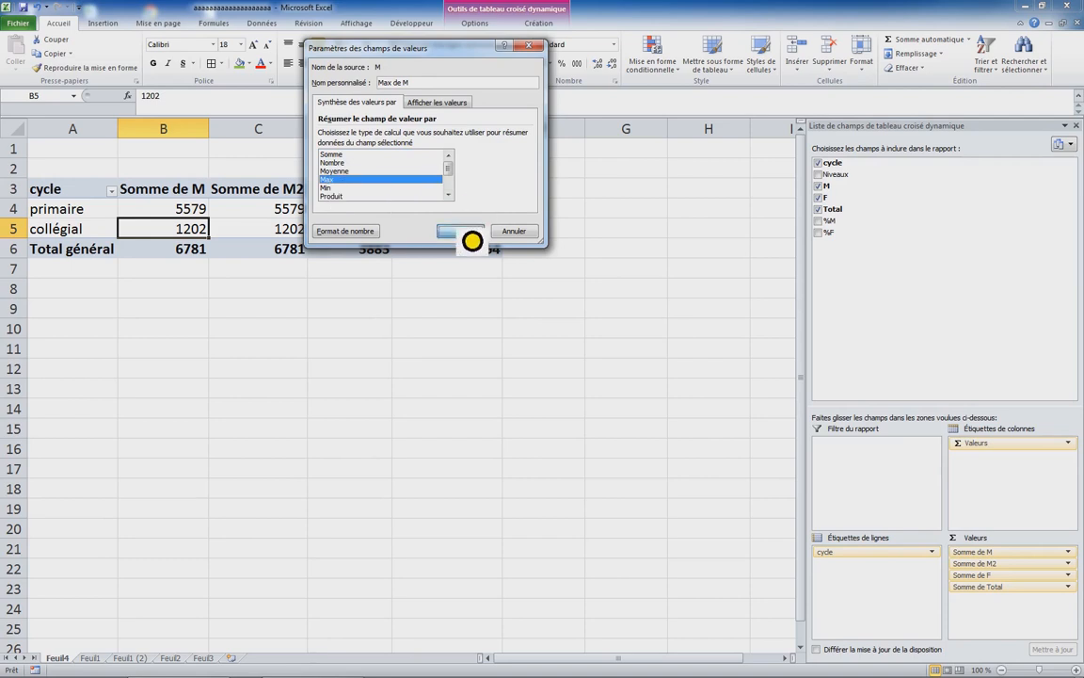
{"action": "left_click", "coordinate": [472, 237]}
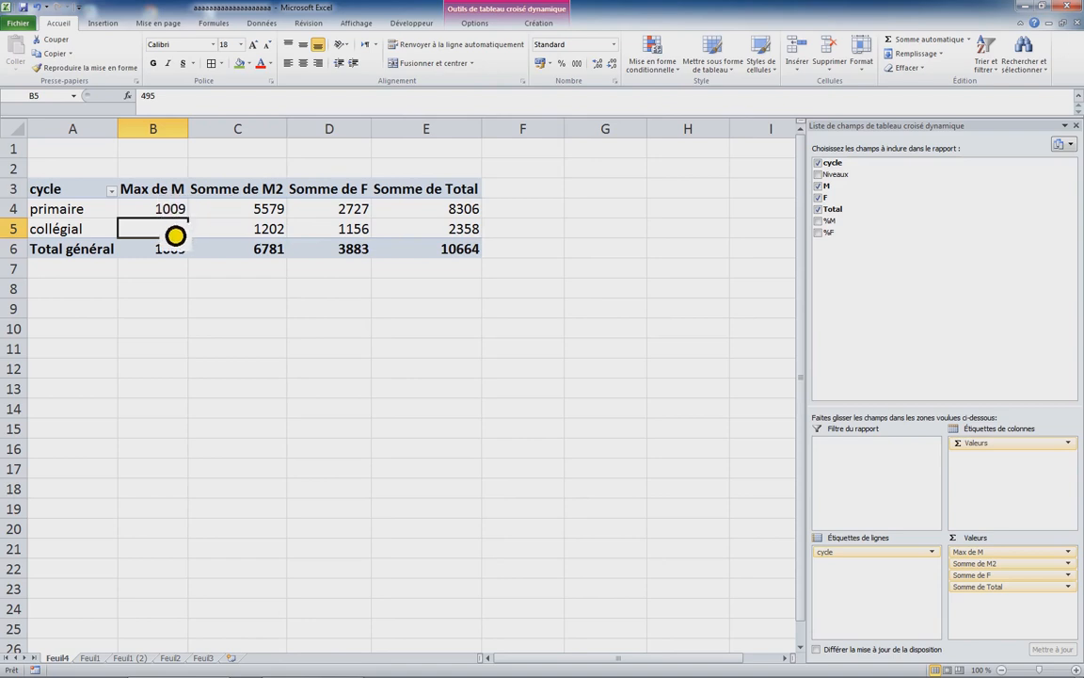
{"action": "left_click", "coordinate": [170, 195]}
{"action": "left_click", "coordinate": [172, 213]}
{"action": "left_click", "coordinate": [172, 231]}
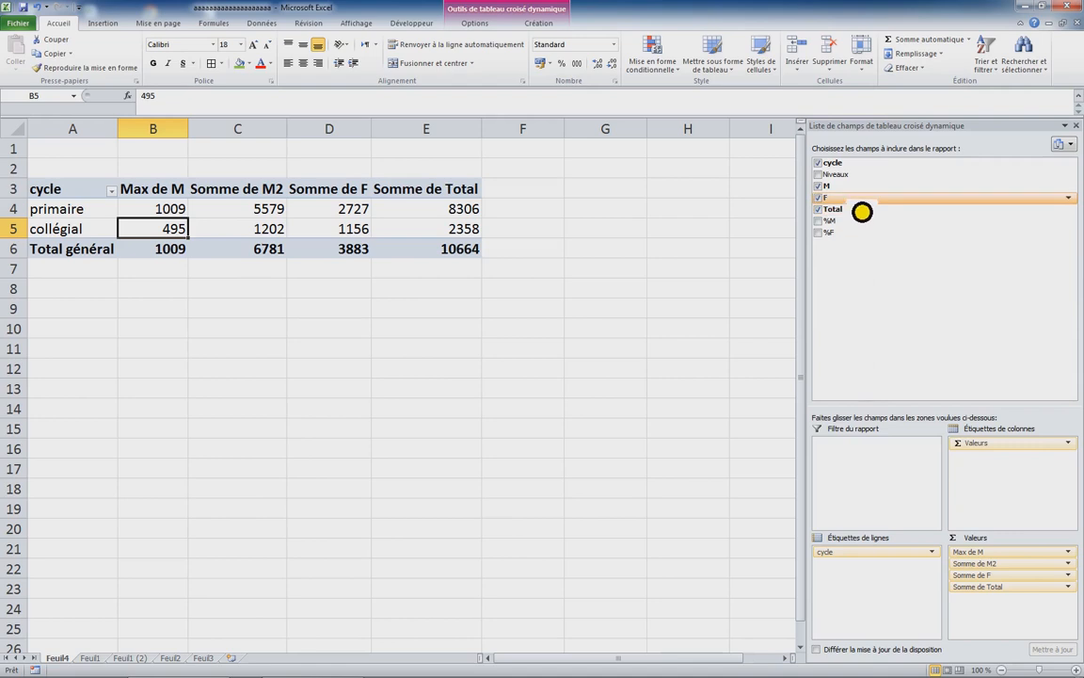
- Add F to the pivot values a second time, just before the existing F sum, and summarise the added field by Max
{"action": "mouse_move", "coordinate": [862, 212]}
{"action": "left_mouse_down"}
{"action": "mouse_move", "coordinate": [954, 264]}
{"action": "mouse_move", "coordinate": [944, 475]}
{"action": "mouse_move", "coordinate": [987, 577]}
{"action": "mouse_move", "coordinate": [1012, 573]}
{"action": "mouse_move", "coordinate": [1009, 590]}
{"action": "left_mouse_up"}
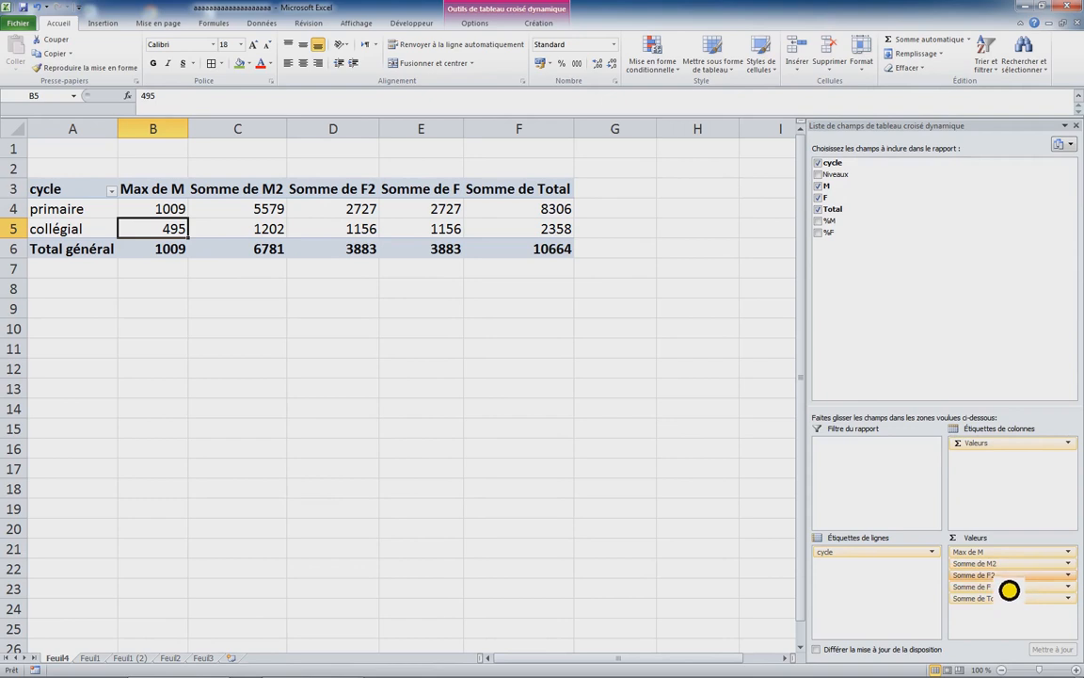
{"action": "left_click", "coordinate": [1008, 589]}
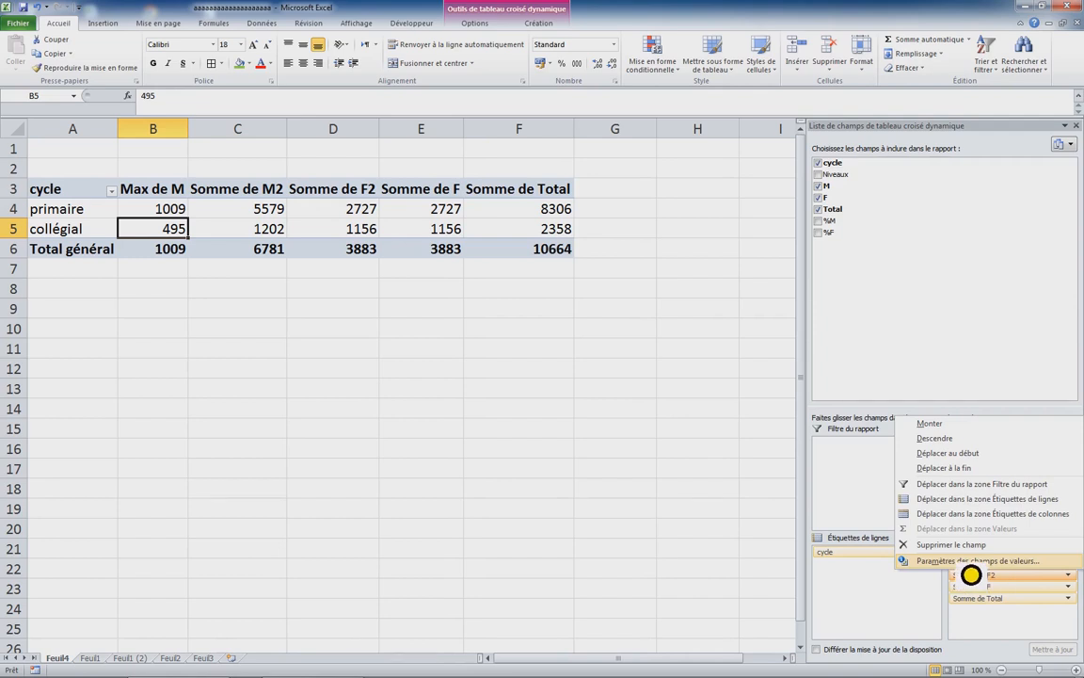
{"action": "left_click", "coordinate": [970, 564]}
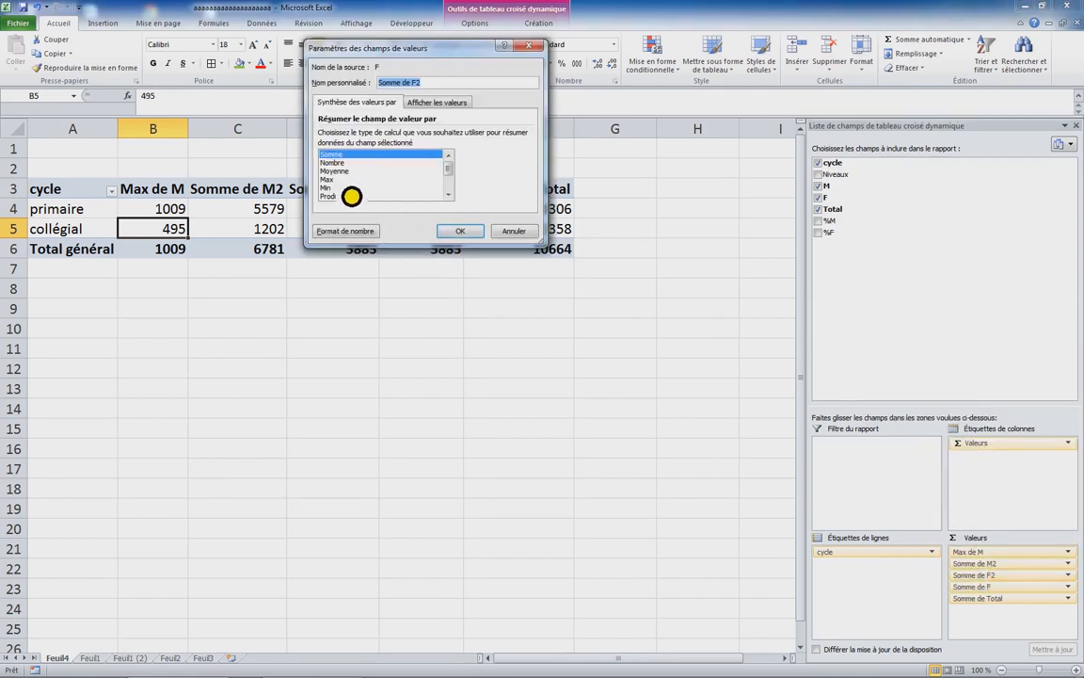
{"action": "left_click", "coordinate": [351, 189]}
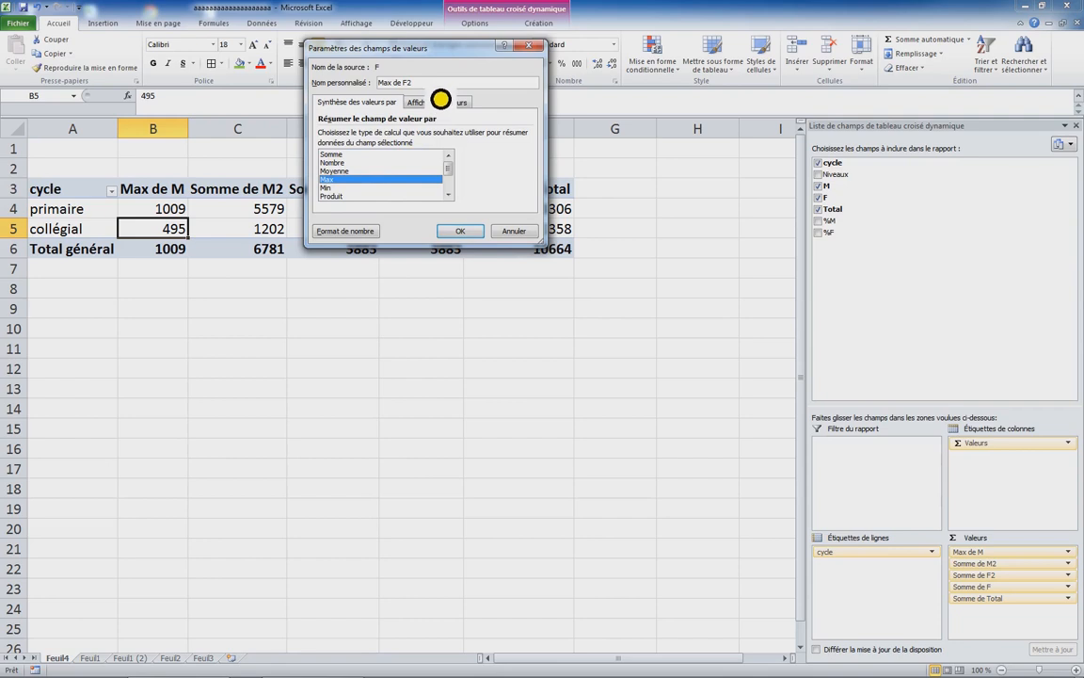
{"action": "left_click", "coordinate": [463, 234]}
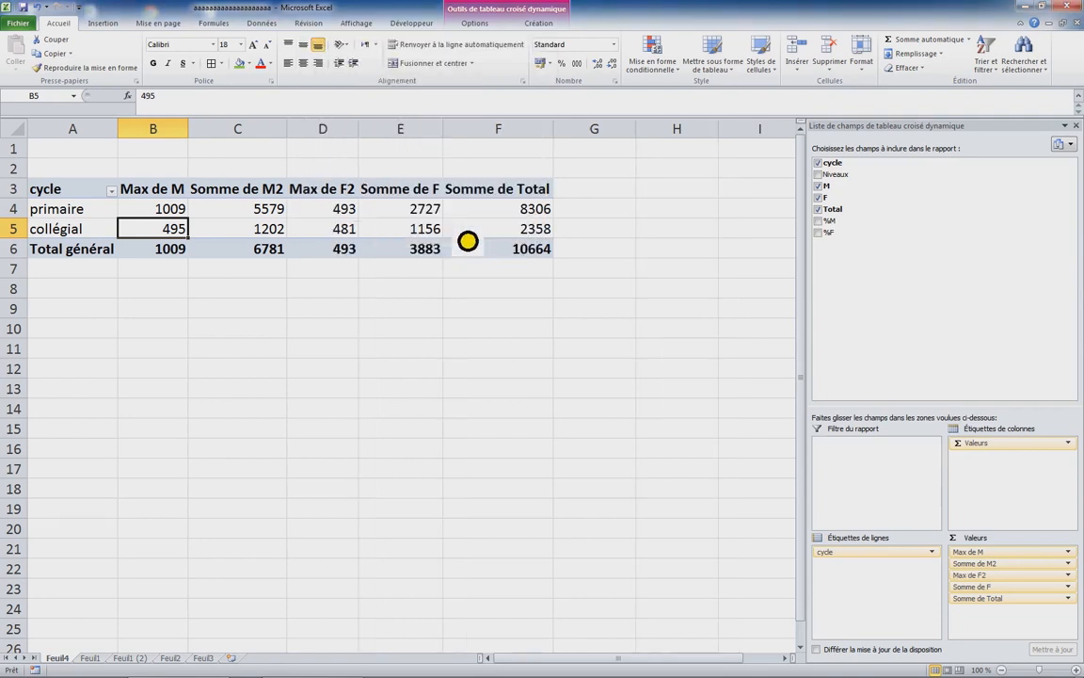
- Move the Max de F2 value field directly after Max de M in the pivot table
{"action": "left_click", "coordinate": [348, 389]}
{"action": "left_click", "coordinate": [338, 197]}
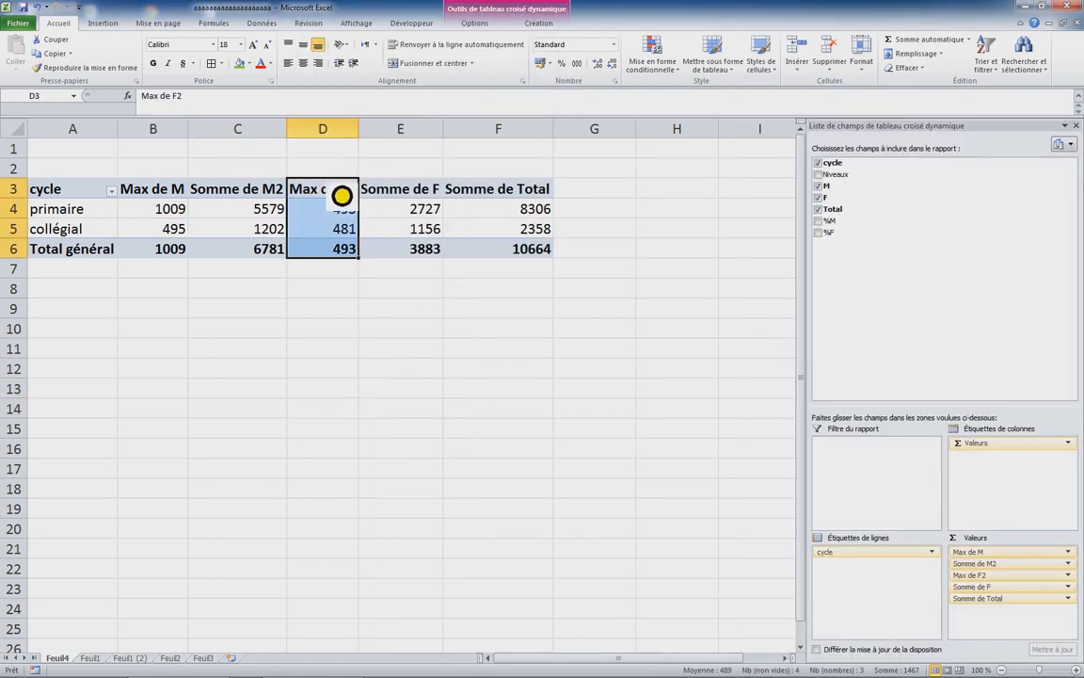
{"action": "left_click_drag", "start_coordinate": [357, 205], "coordinate": [345, 207]}
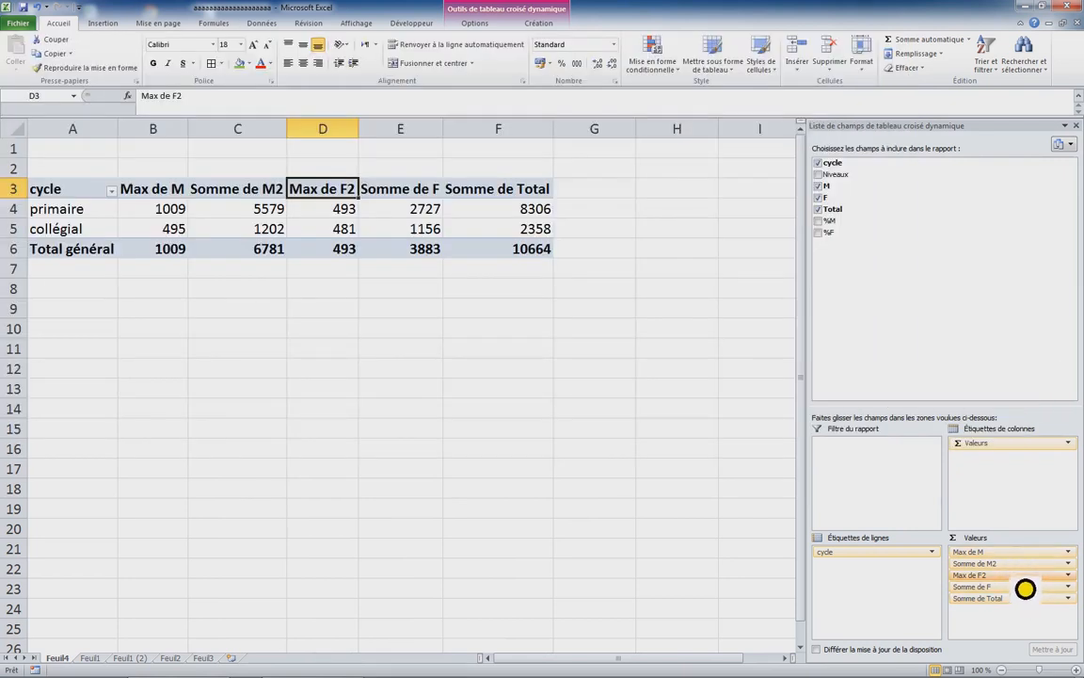
{"action": "left_click_drag", "start_coordinate": [1024, 580], "coordinate": [1024, 569]}
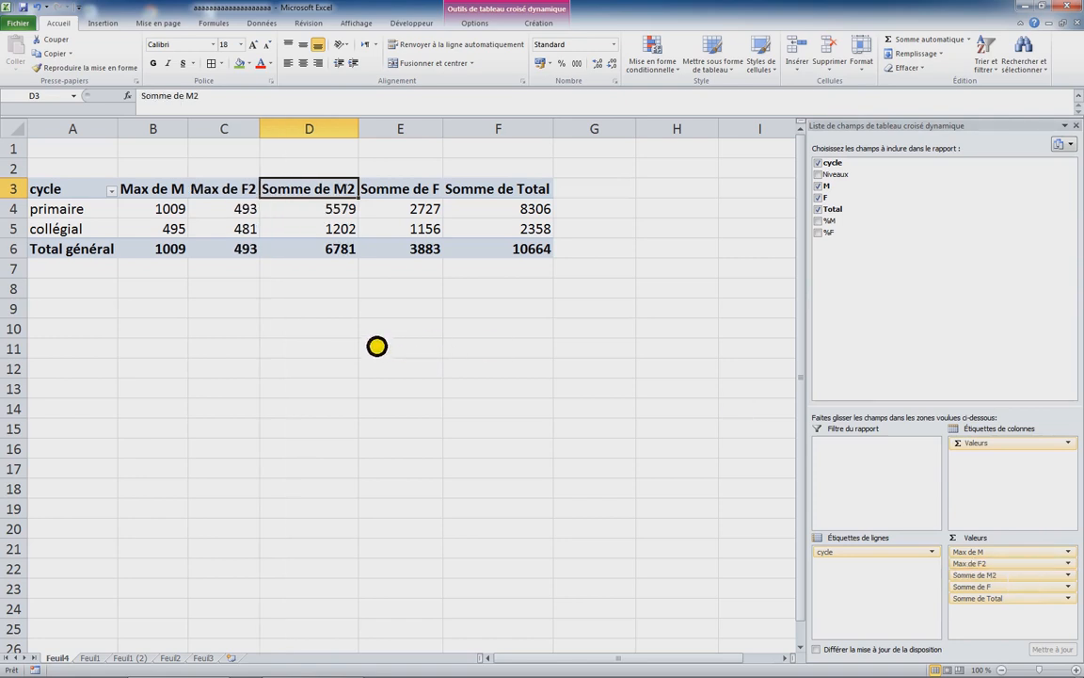
{"action": "left_click", "coordinate": [164, 196]}
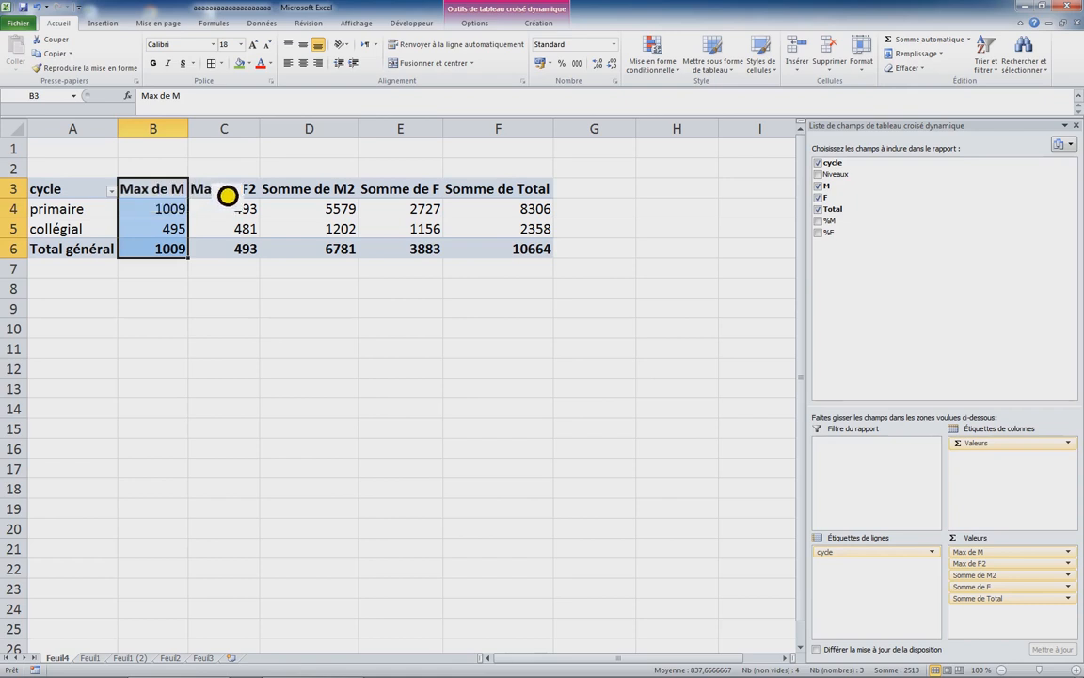
{"action": "left_click", "coordinate": [232, 195]}
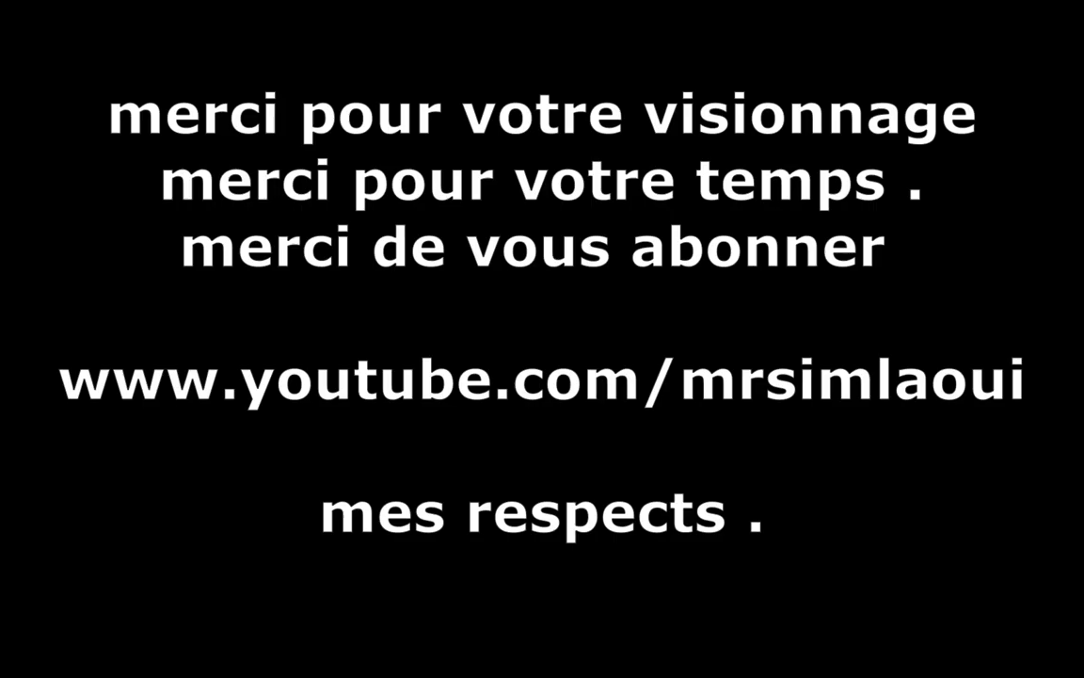